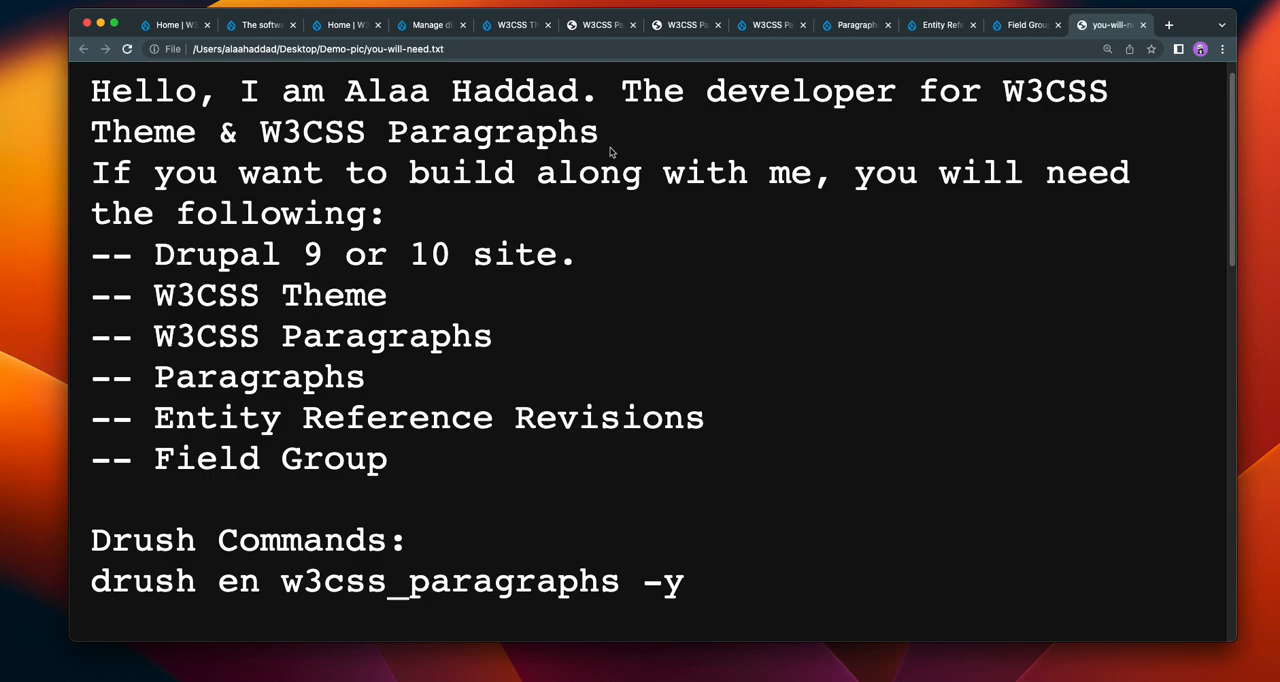
pyautogui.moveTo(597, 139); pyautogui.dragTo(468, 131)
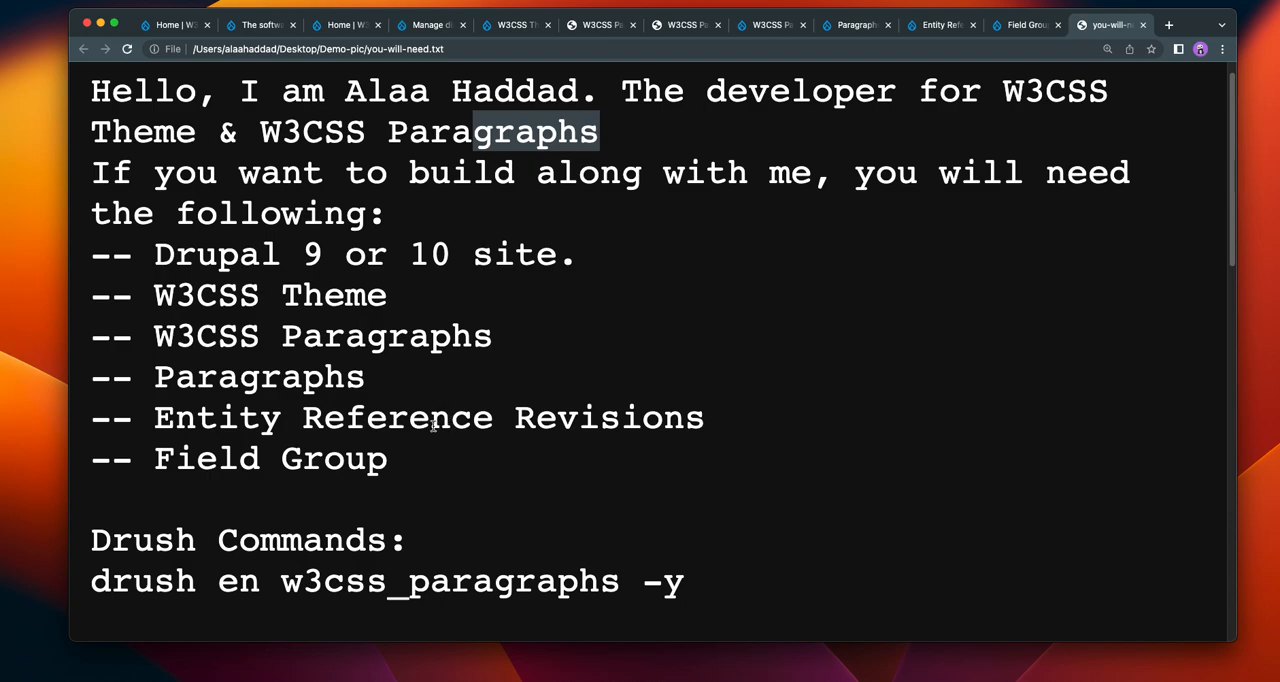
pyautogui.click(376, 467)
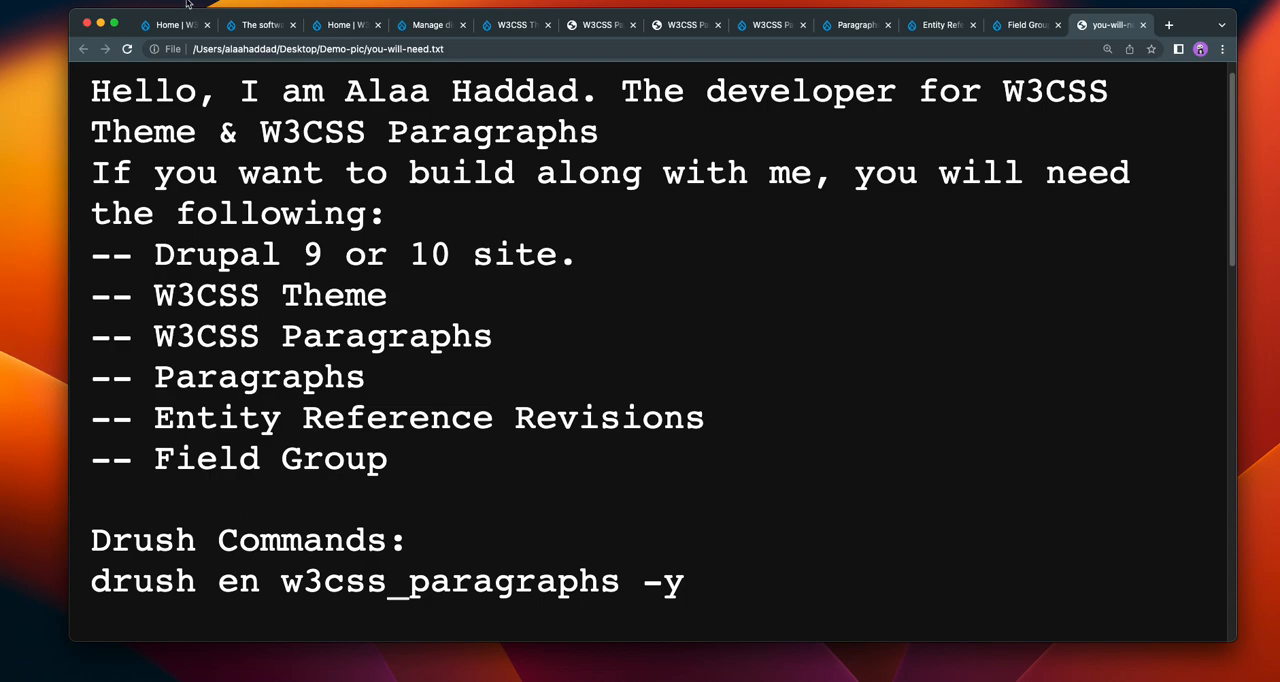
# Step: Look over the home page of the W3CSS Paragraphs Demo site and open its Appearance administration page
pyautogui.click(175, 27)
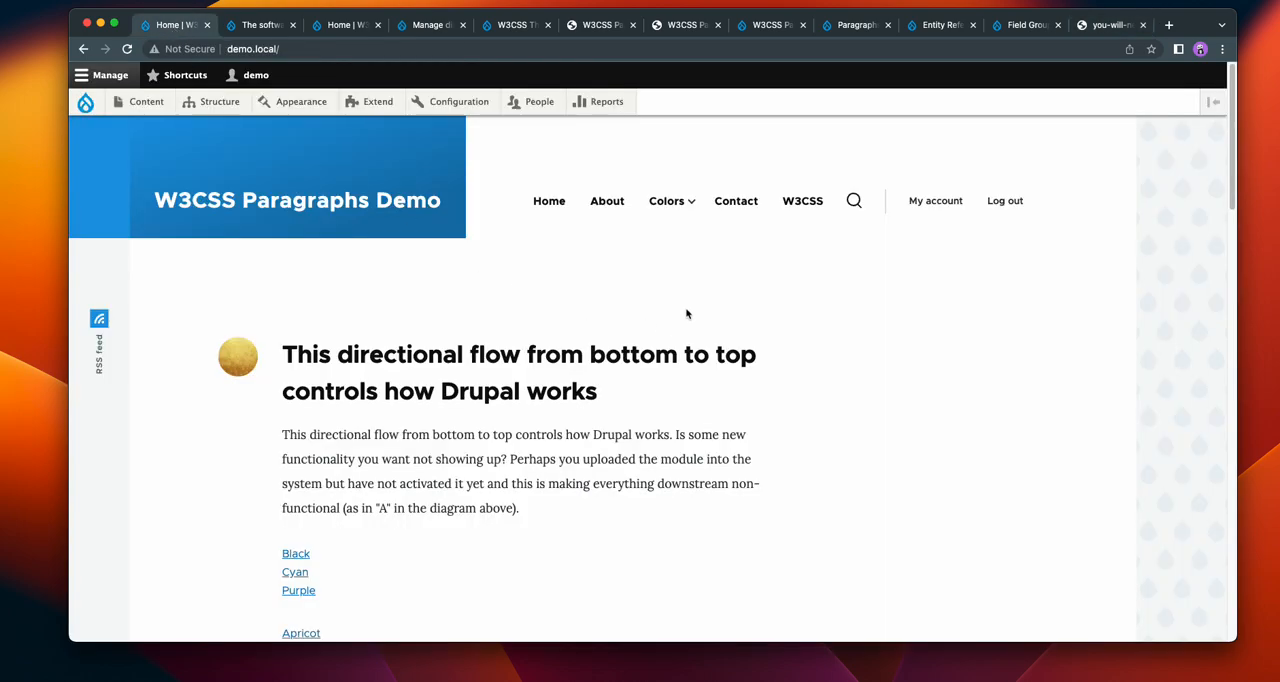
pyautogui.click(269, 202)
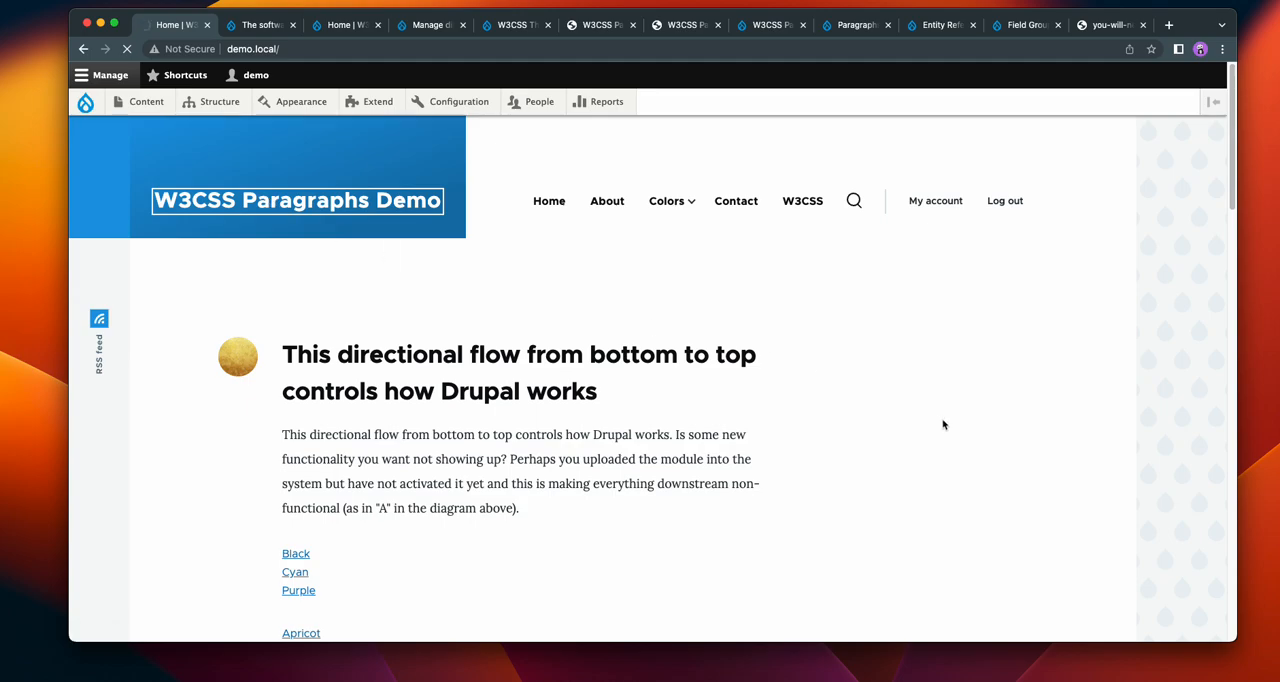
pyautogui.scroll(-4, 948, 417)
pyautogui.scroll(4, 951, 416)
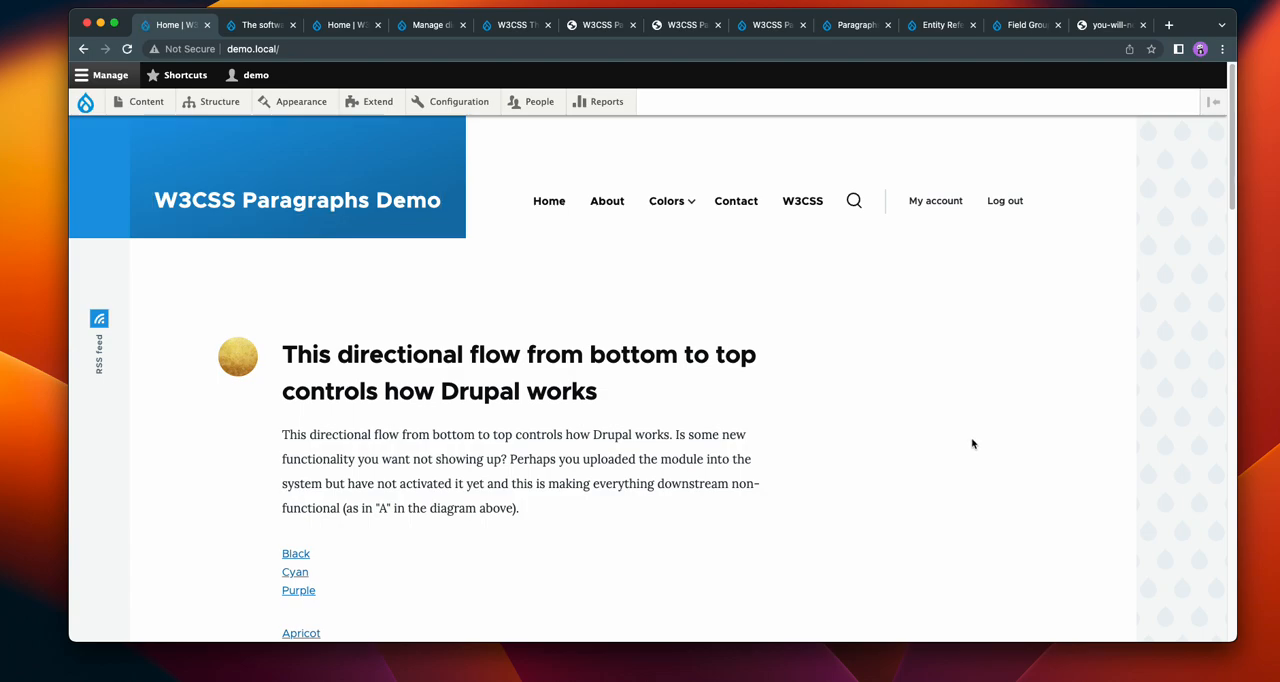
pyautogui.click(301, 101)
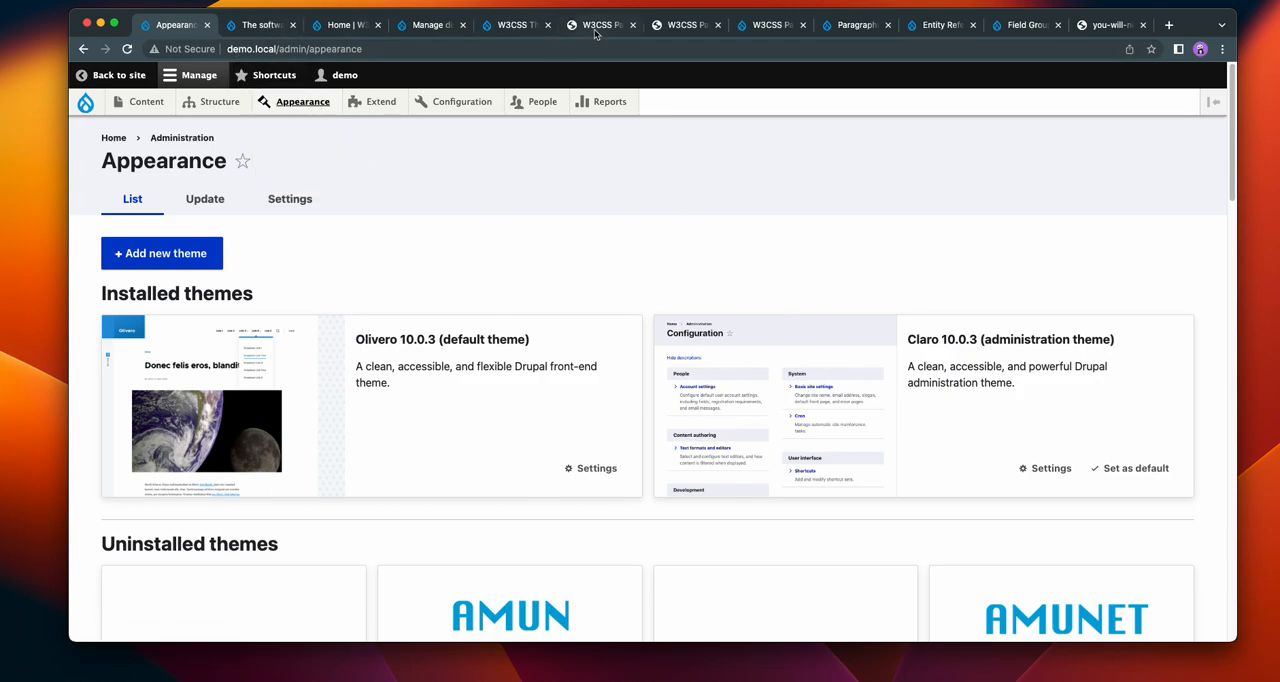
# Step: Review the drupal.org project pages for W3CSS Theme, W3CSS Paragraphs, Paragraphs, Entity Reference Revisions and Field Group
pyautogui.click(510, 32)
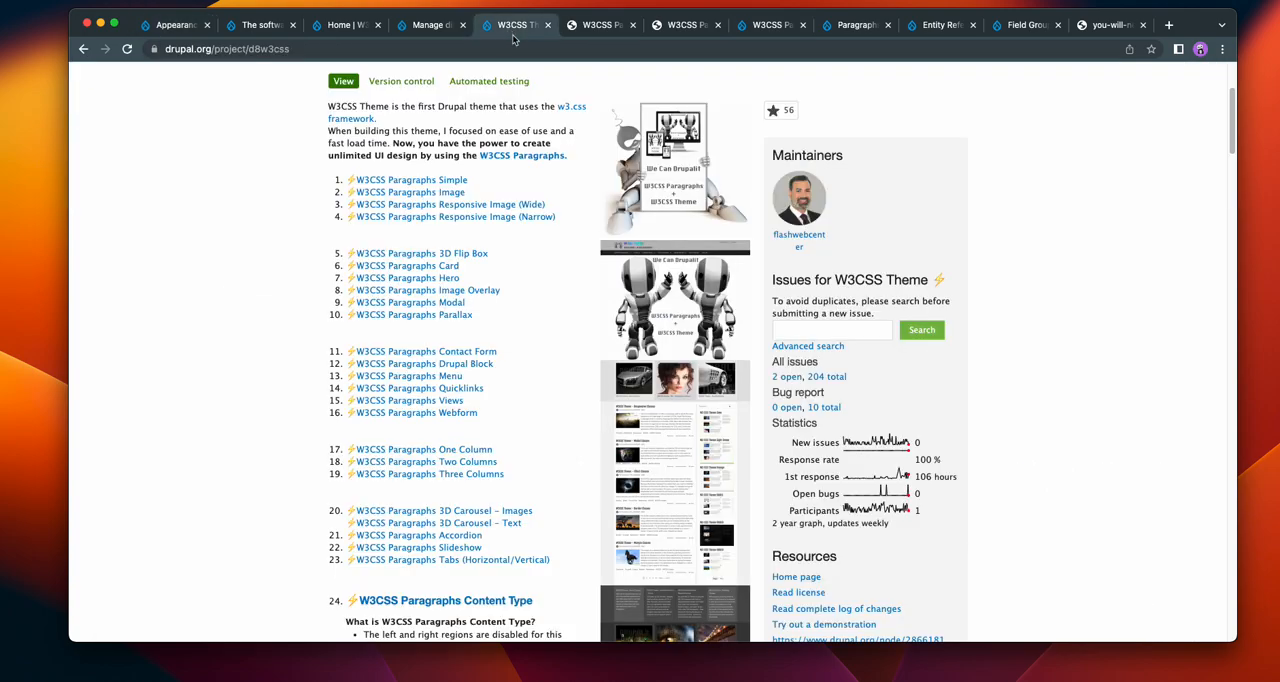
pyautogui.scroll(3, 1153, 341)
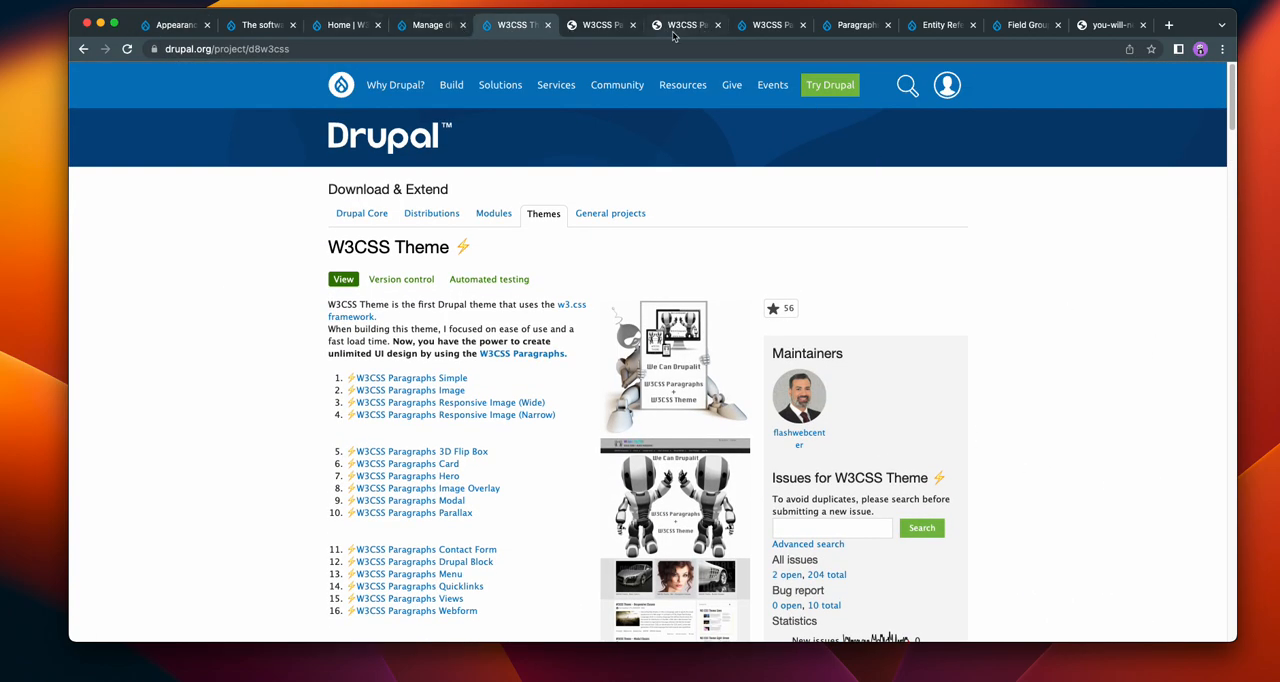
pyautogui.click(765, 28)
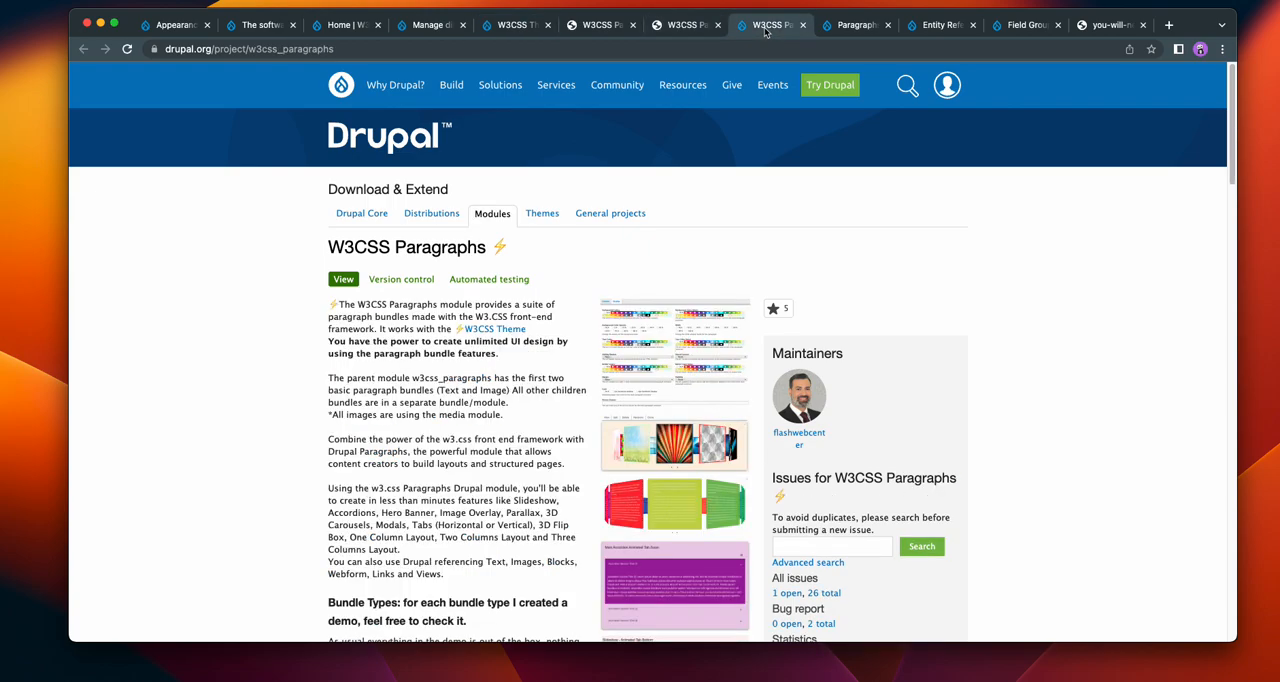
pyautogui.click(853, 26)
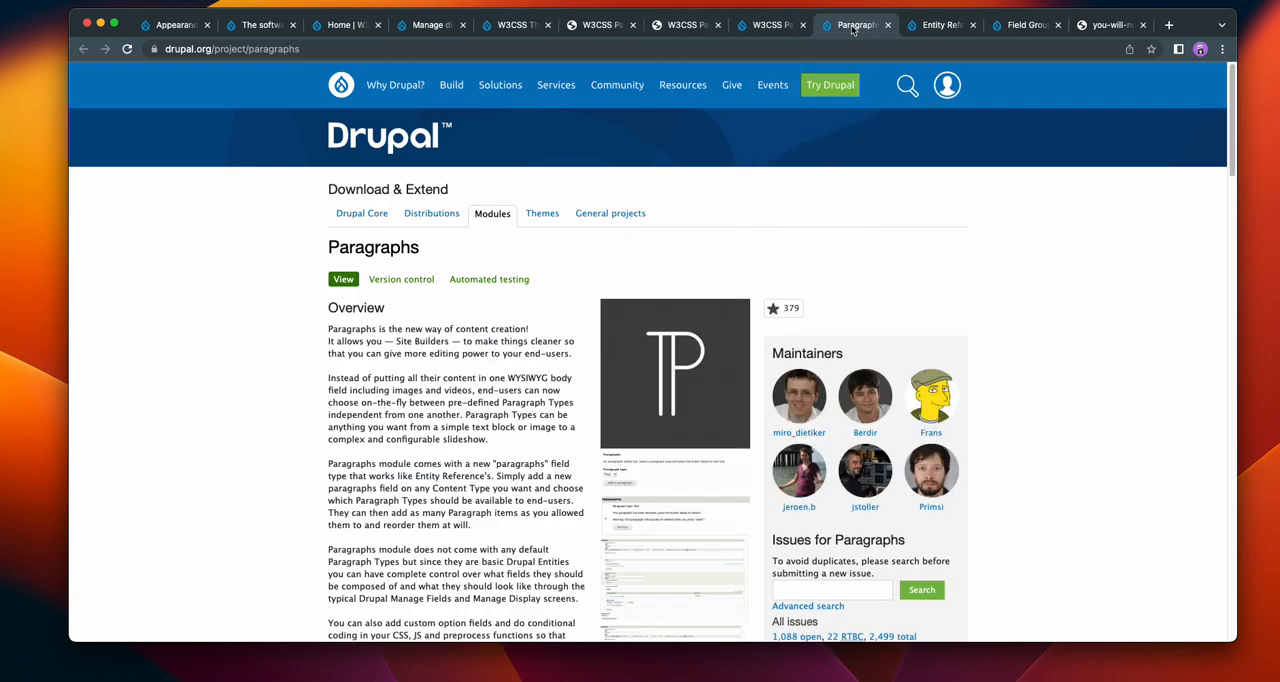
pyautogui.click(931, 26)
pyautogui.click(1022, 26)
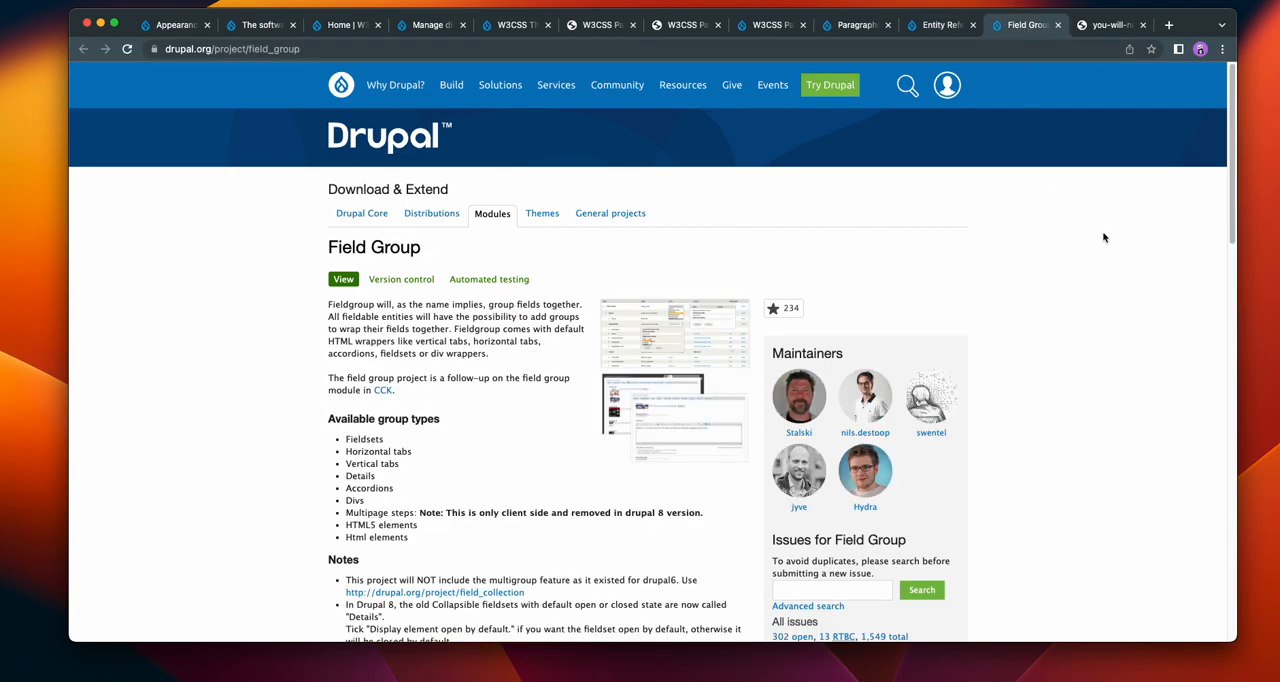
# Step: Install W3CSS Theme V2 on the demo site and set it as the default theme
pyautogui.click(186, 30)
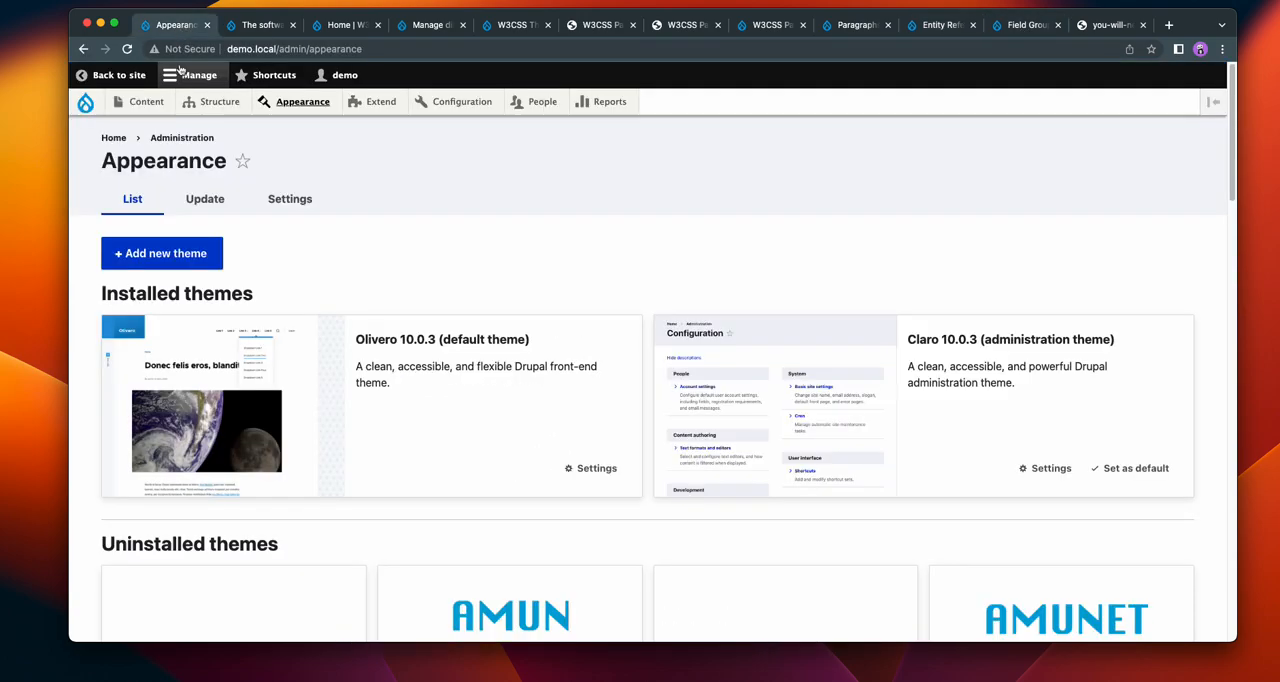
pyautogui.scroll(-5, 518, 227)
pyautogui.scroll(-10, 518, 227)
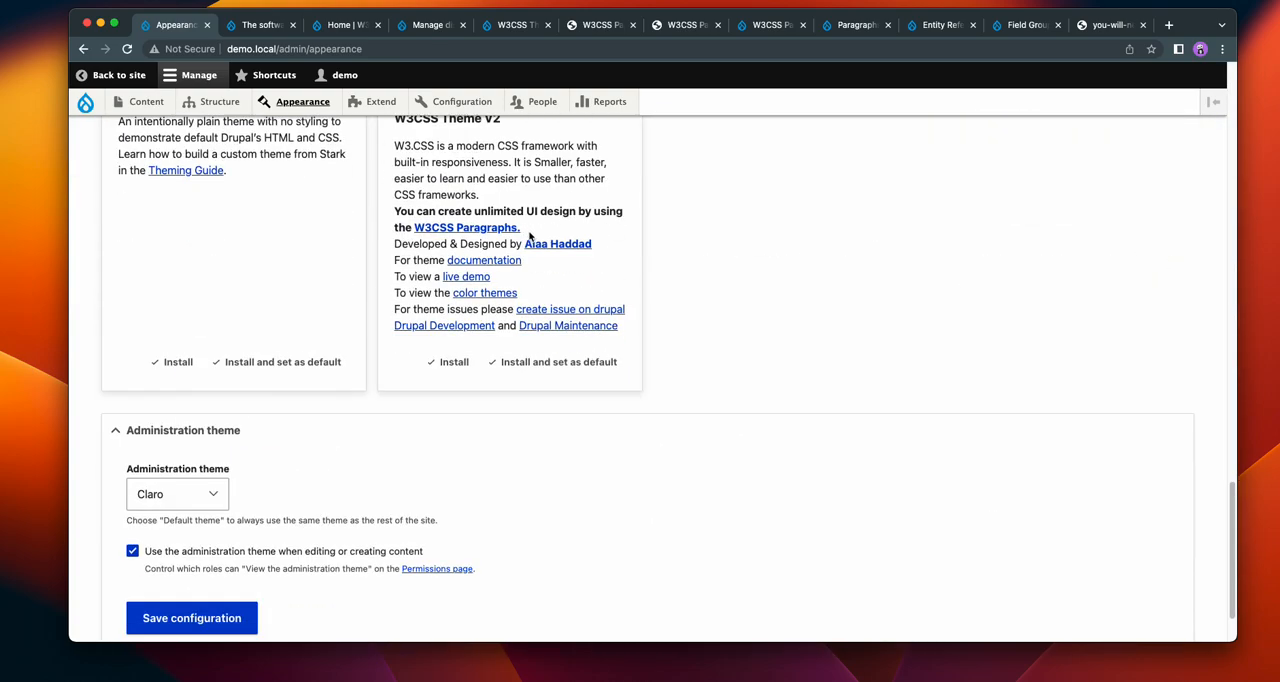
pyautogui.click(550, 363)
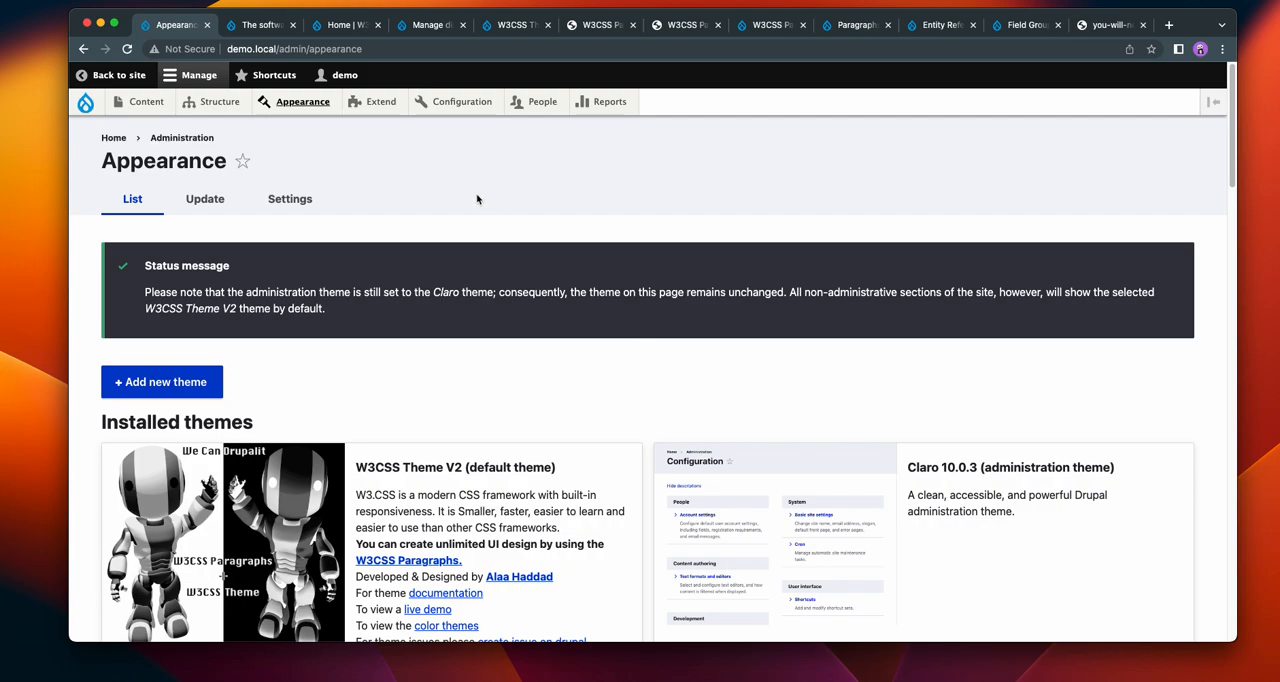
# Step: Open the demo site's Extend page with the list of modules
pyautogui.click(380, 106)
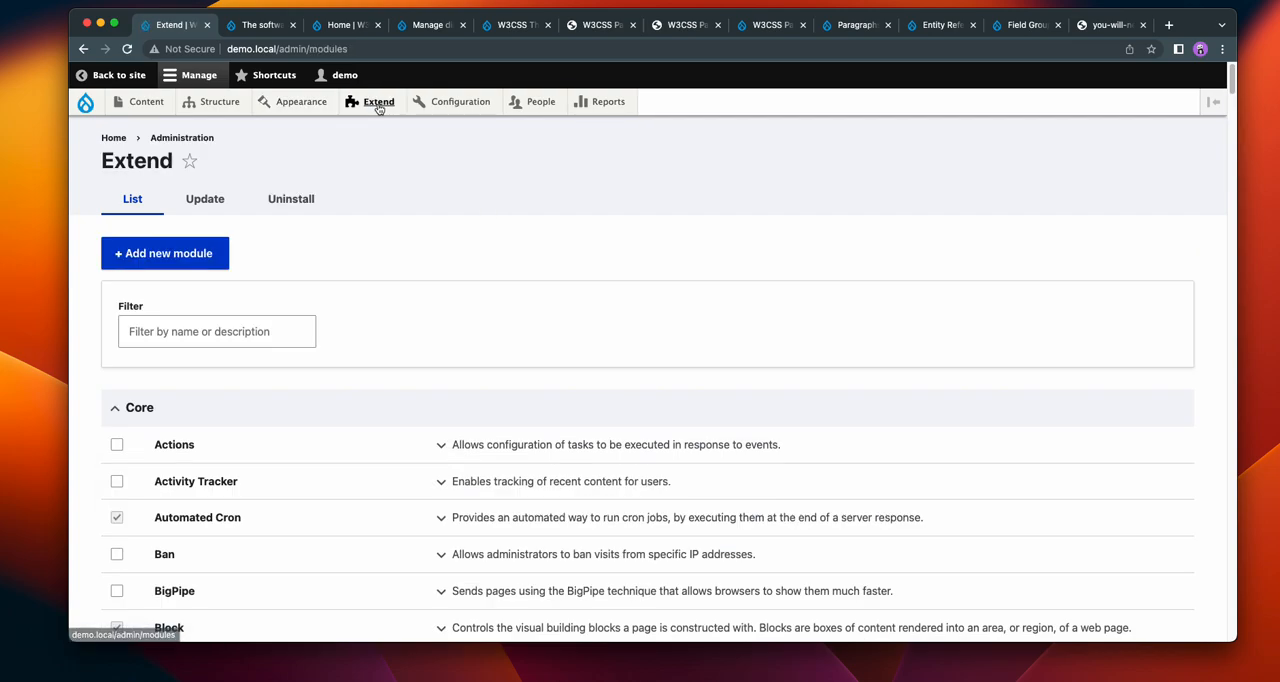
pyautogui.click(239, 345)
pyautogui.click(482, 296)
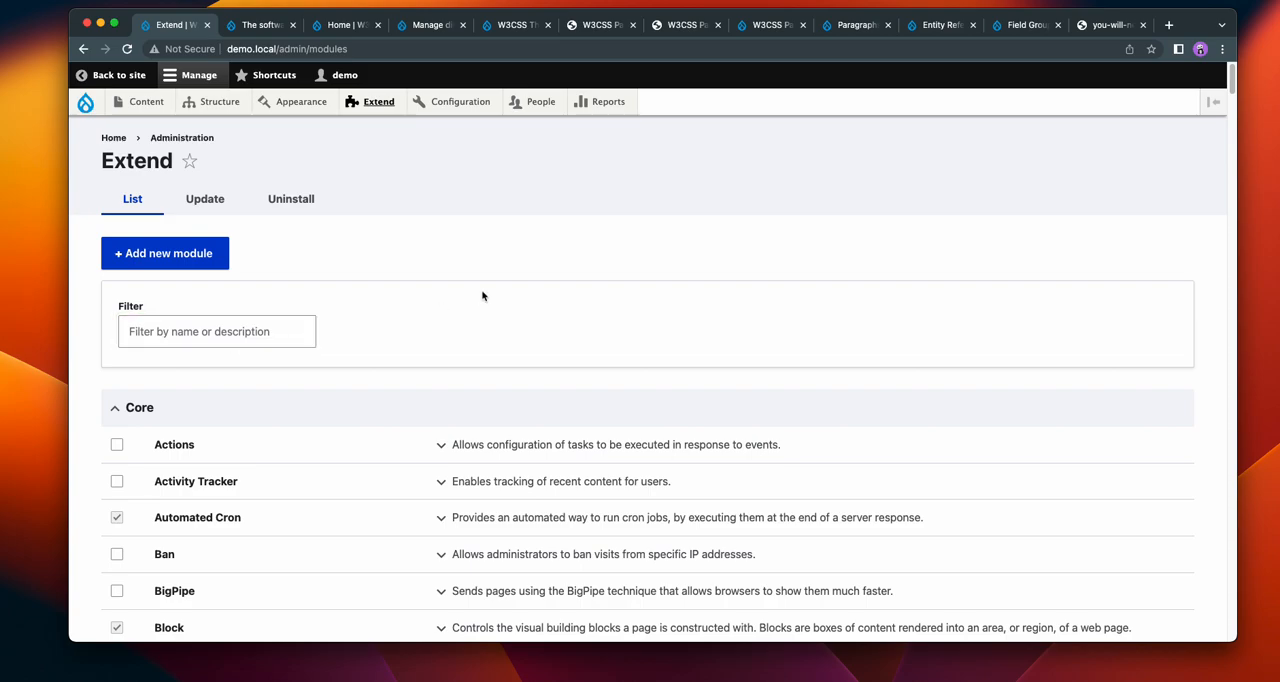
# Step: Open the W3CSS Paragraphs Hero demo linked on the W3CSS Theme project page and examine its banner examples with different content placements
pyautogui.click(515, 25)
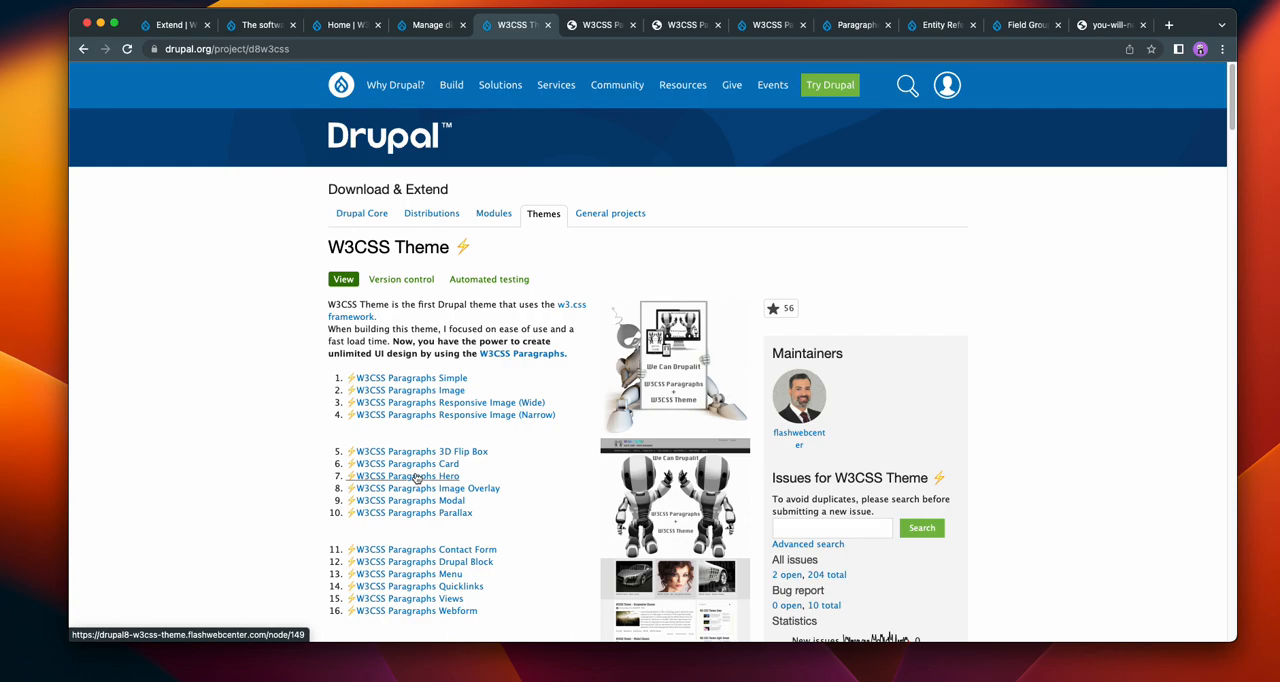
pyautogui.keyDown('super'); pyautogui.click(417, 478); pyautogui.keyUp('super')
pyautogui.click(552, 24)
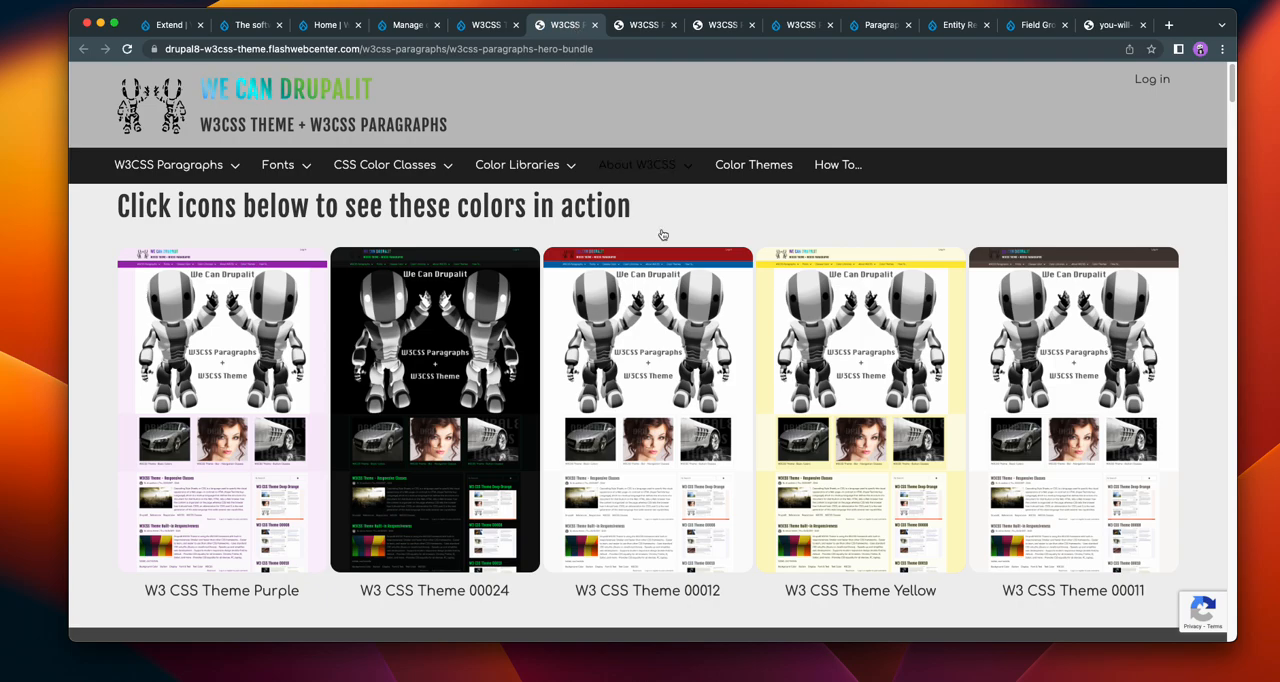
pyautogui.scroll(-20, 783, 332)
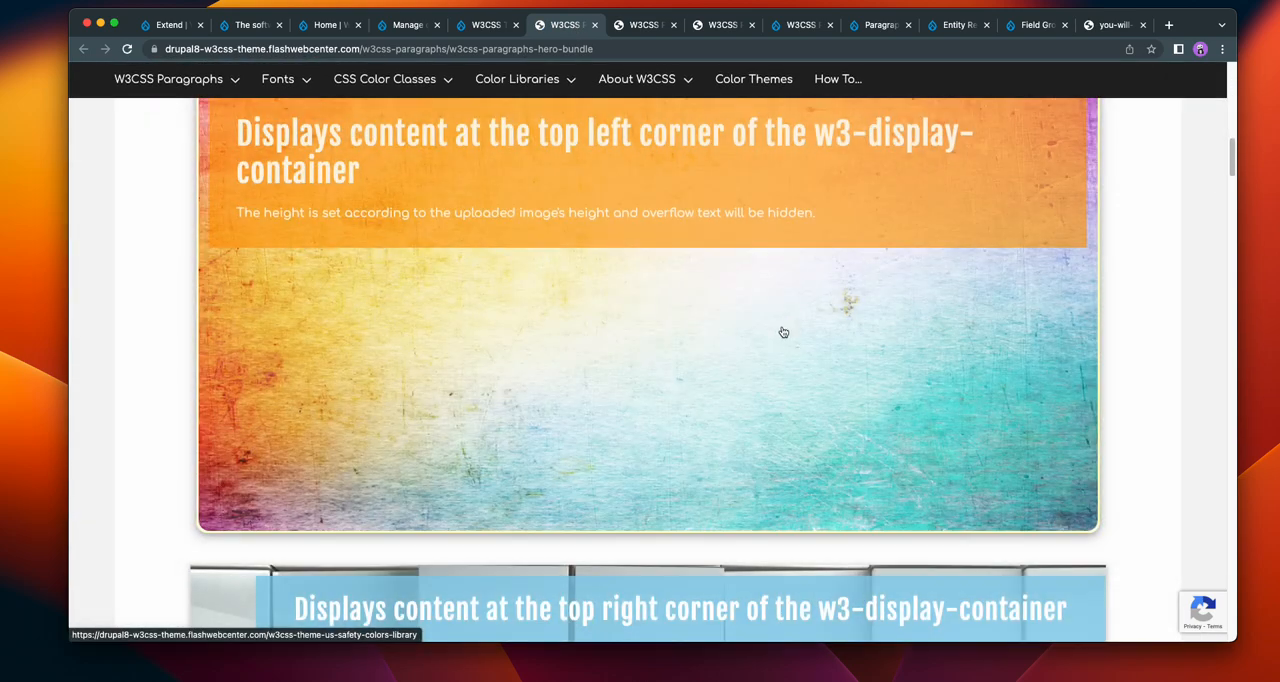
pyautogui.scroll(2, 783, 332)
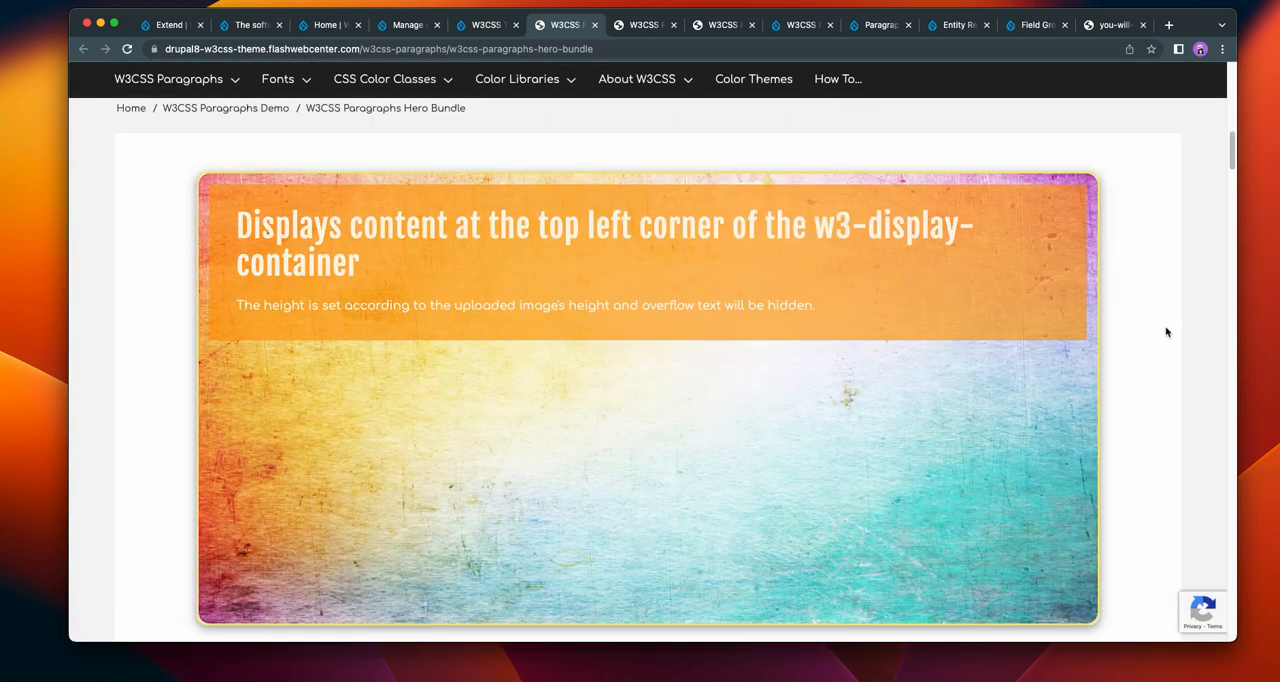
pyautogui.scroll(-1, 1167, 332)
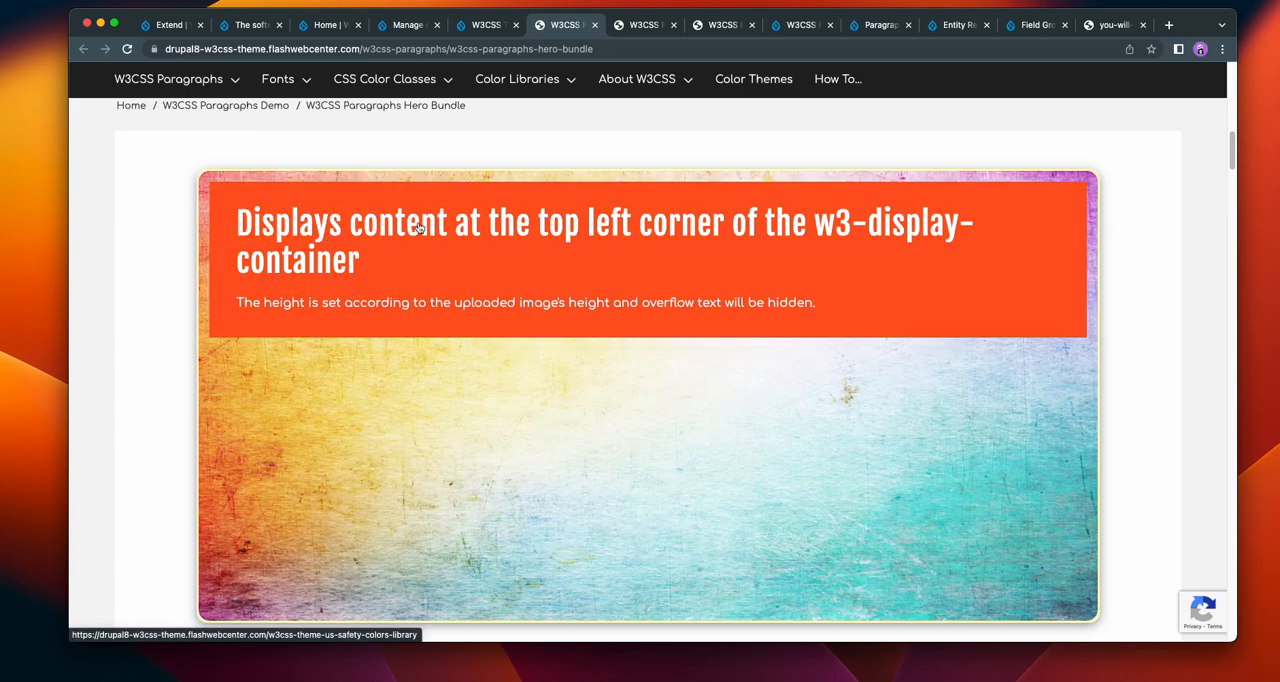
pyautogui.scroll(-8, 610, 232)
pyautogui.scroll(-3, 700, 302)
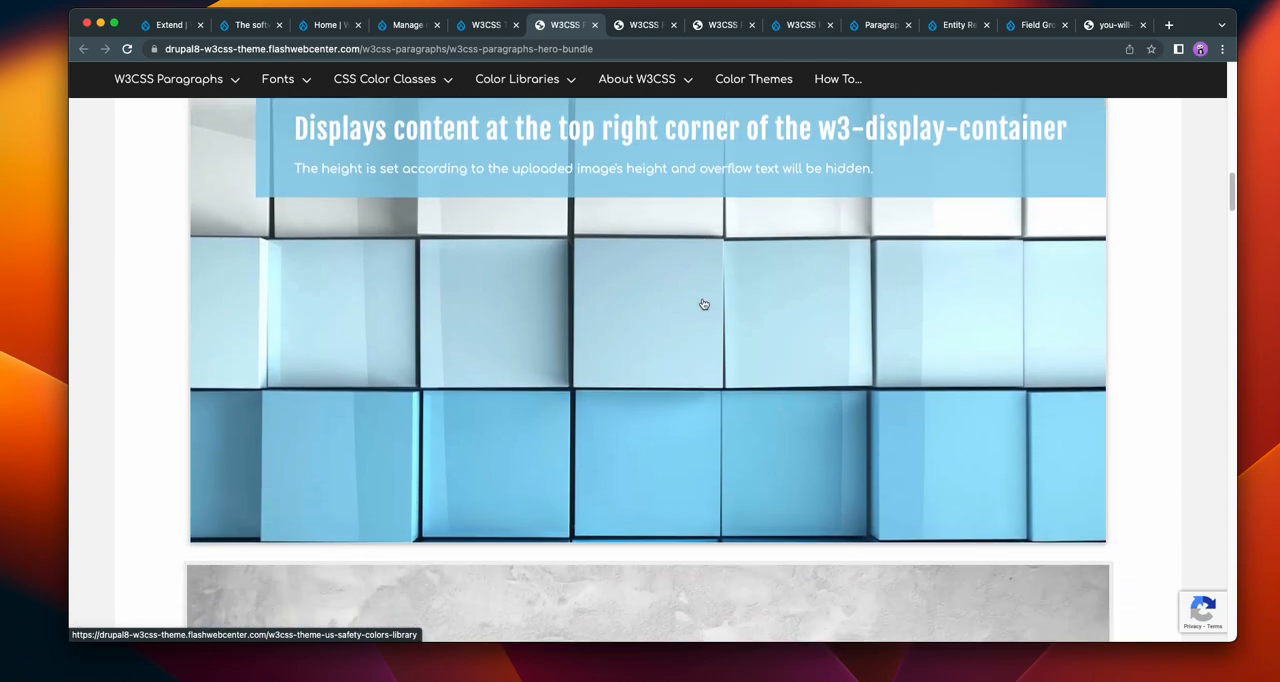
pyautogui.scroll(-12, 703, 304)
pyautogui.scroll(-12, 713, 285)
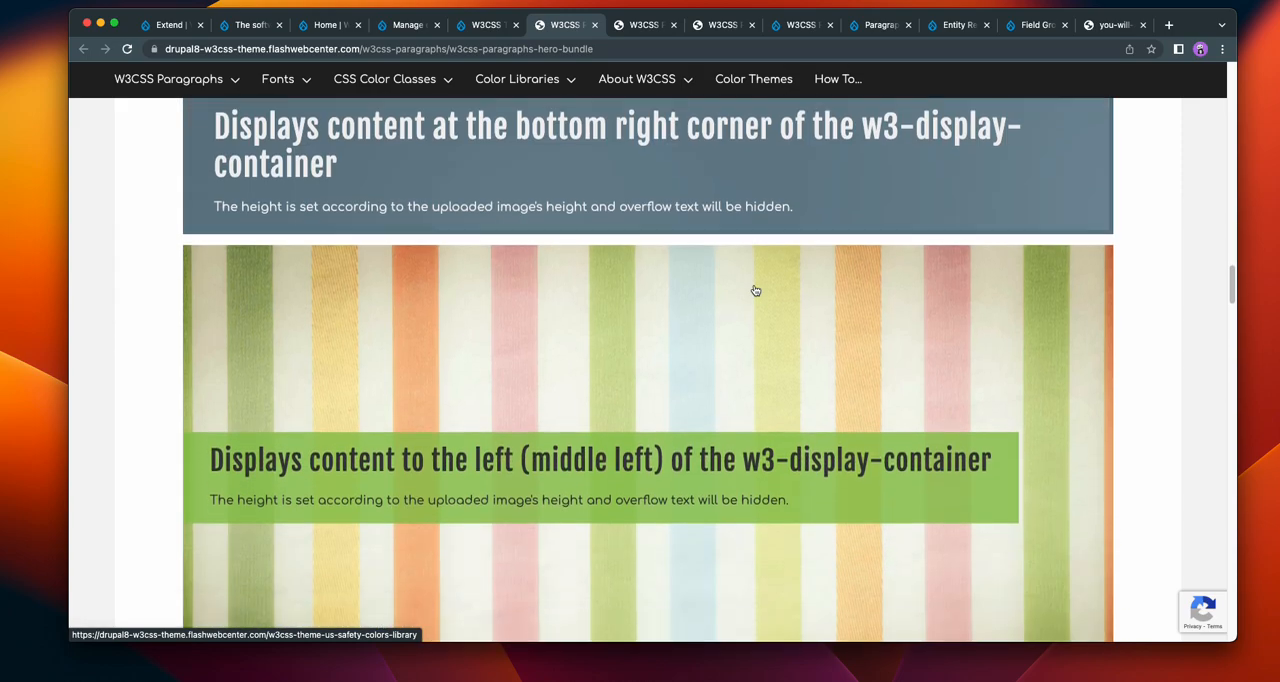
pyautogui.scroll(-6, 755, 290)
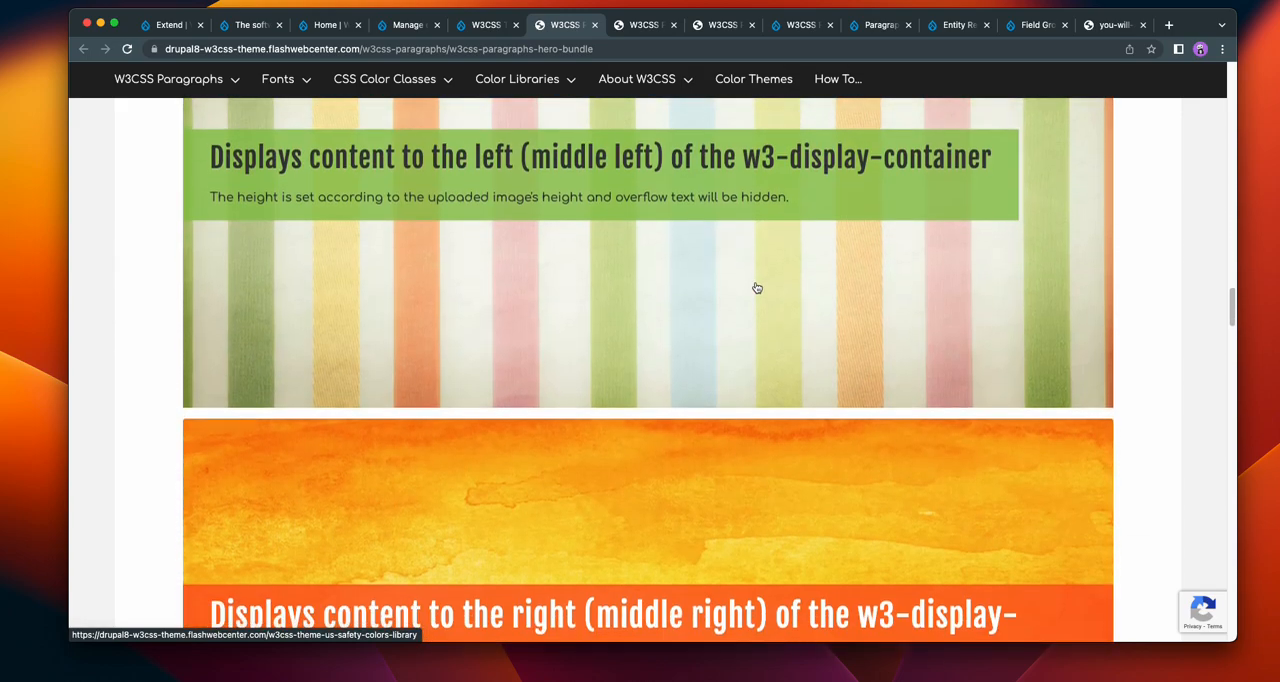
pyautogui.scroll(-4, 757, 288)
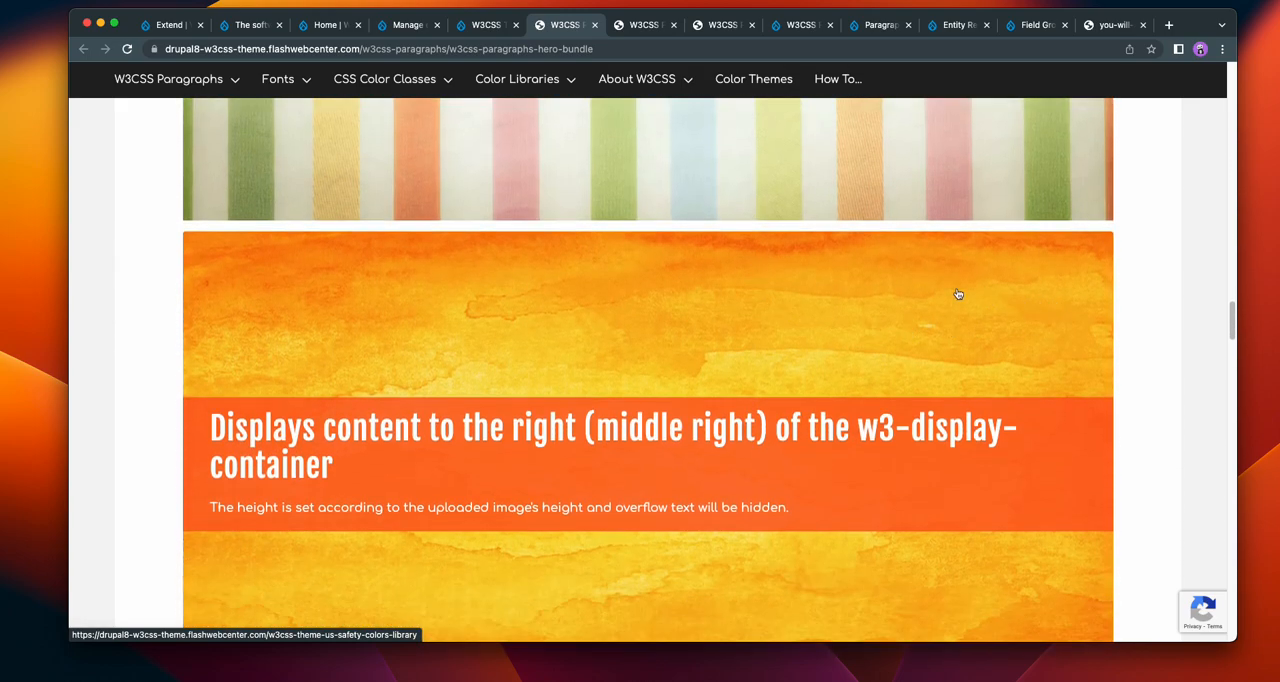
# Step: Return to the demo site's Extend page and filter the module list by w3css
pyautogui.click(168, 24)
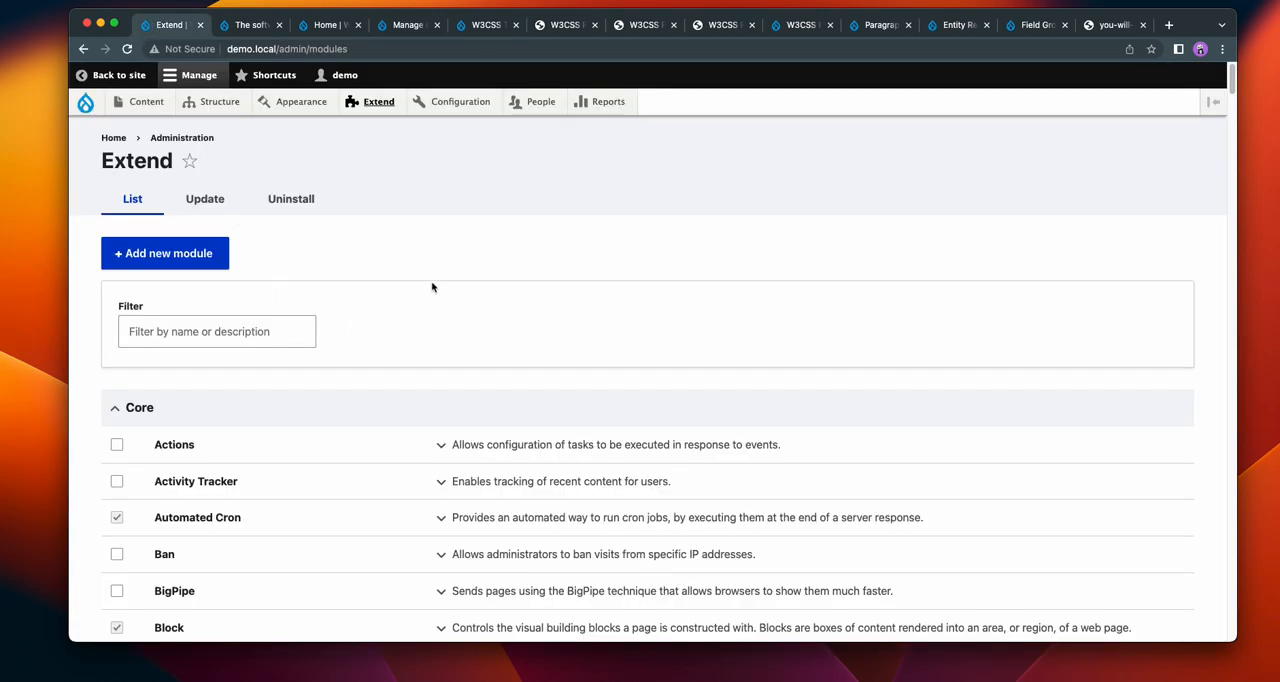
pyautogui.click(167, 338)
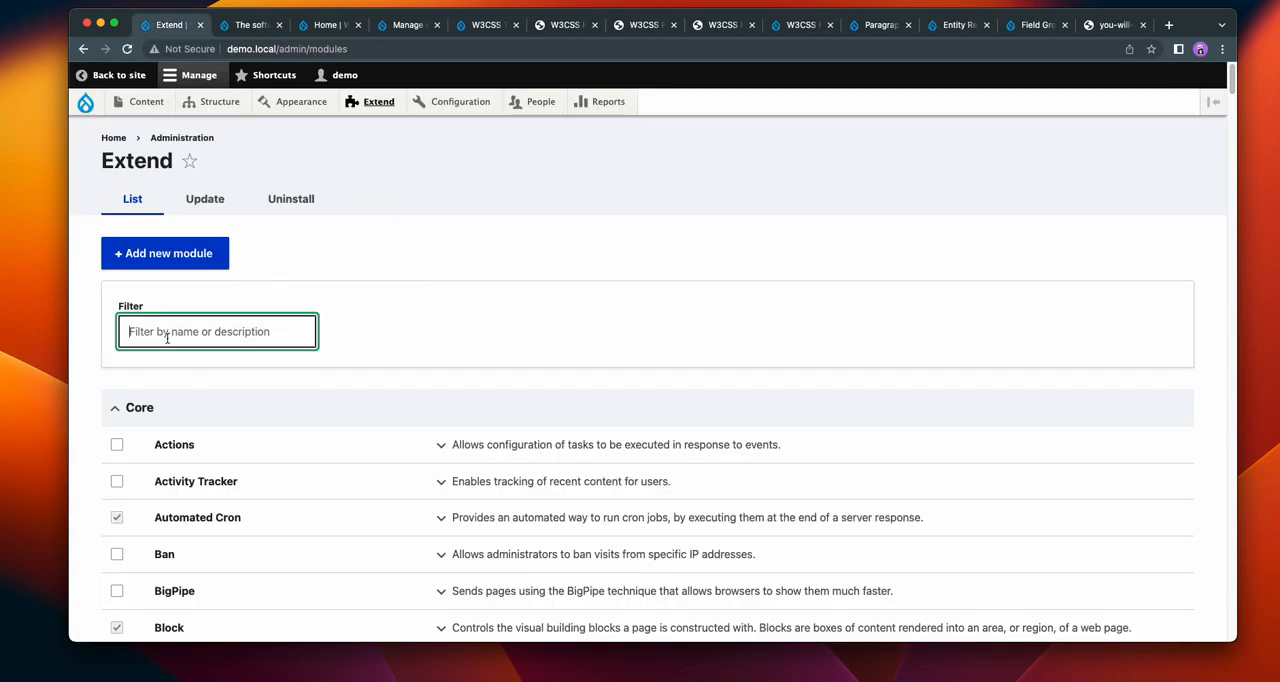
pyautogui.write('w3css')
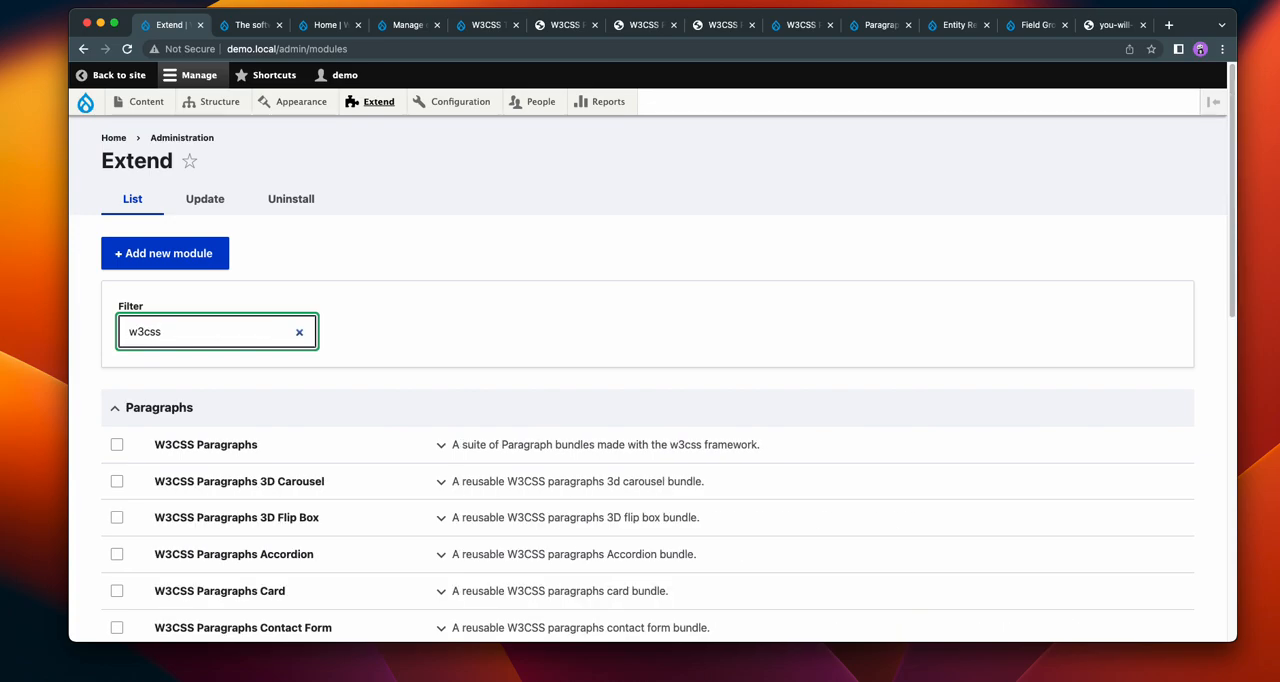
# Step: Install the W3CSS Paragraphs Hero module together with its required W3CSS Paragraphs, Entity Reference Revisions, Paragraphs and Field Group modules
pyautogui.scroll(-5, 323, 374)
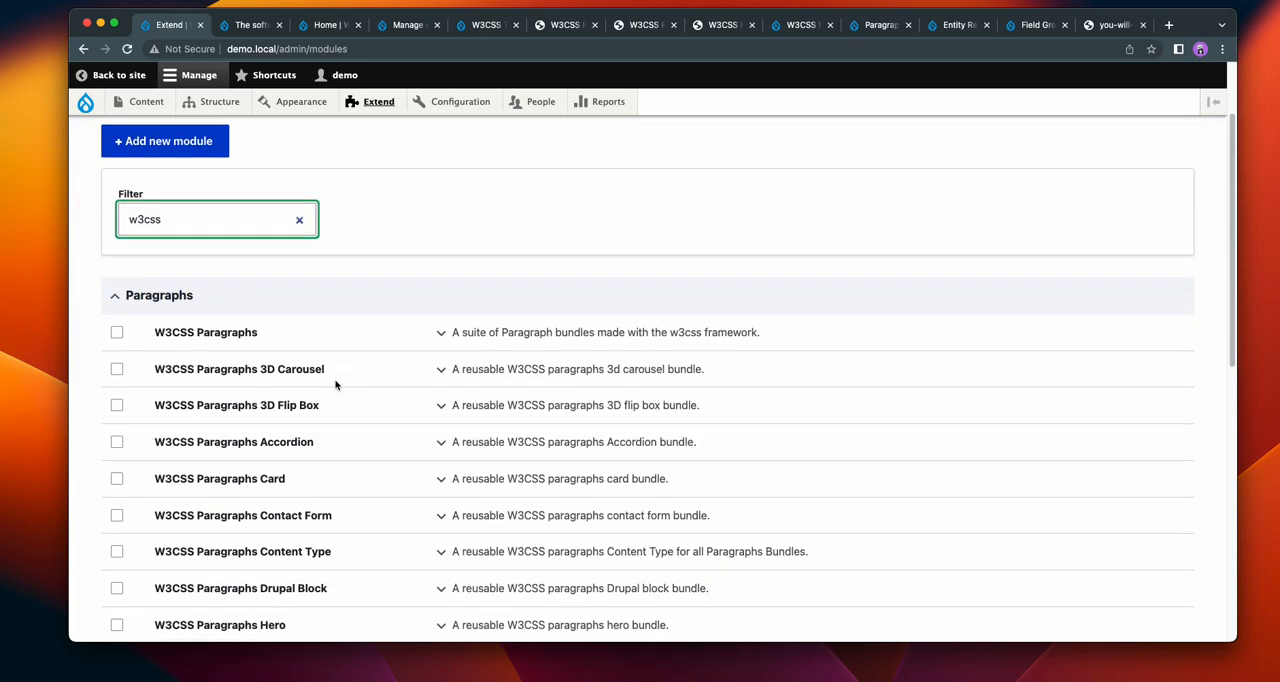
pyautogui.click(116, 557)
pyautogui.scroll(-10, 436, 420)
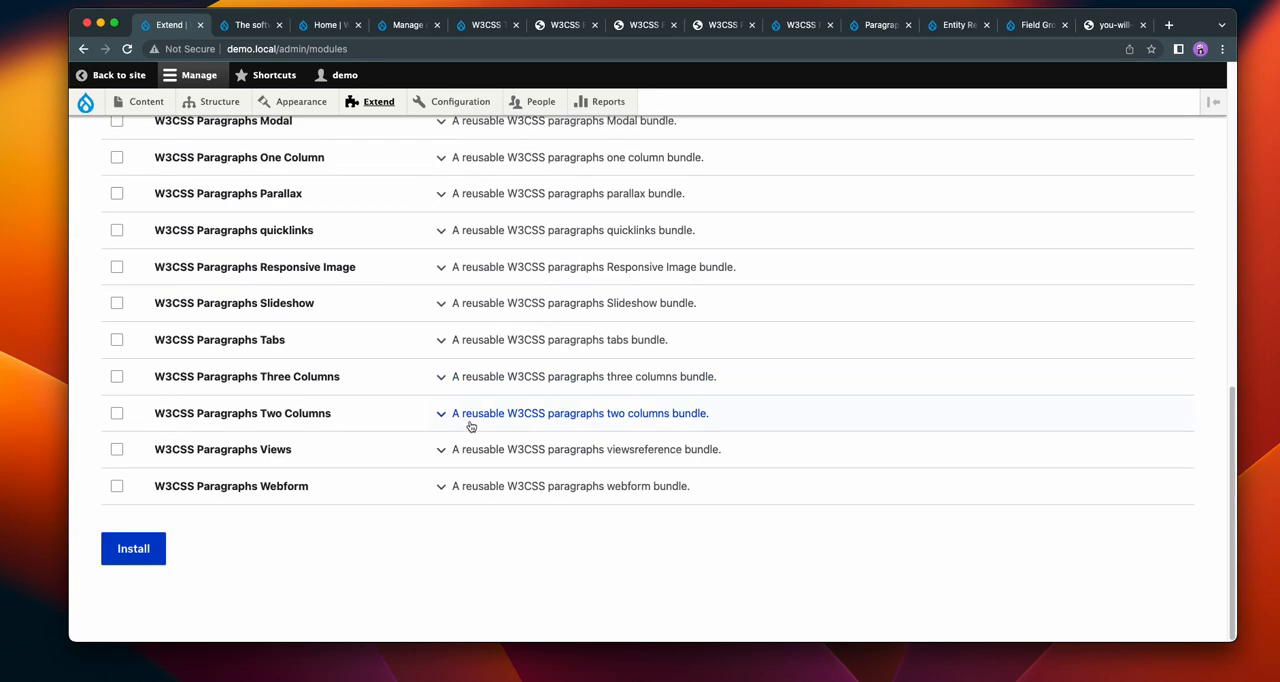
pyautogui.click(122, 547)
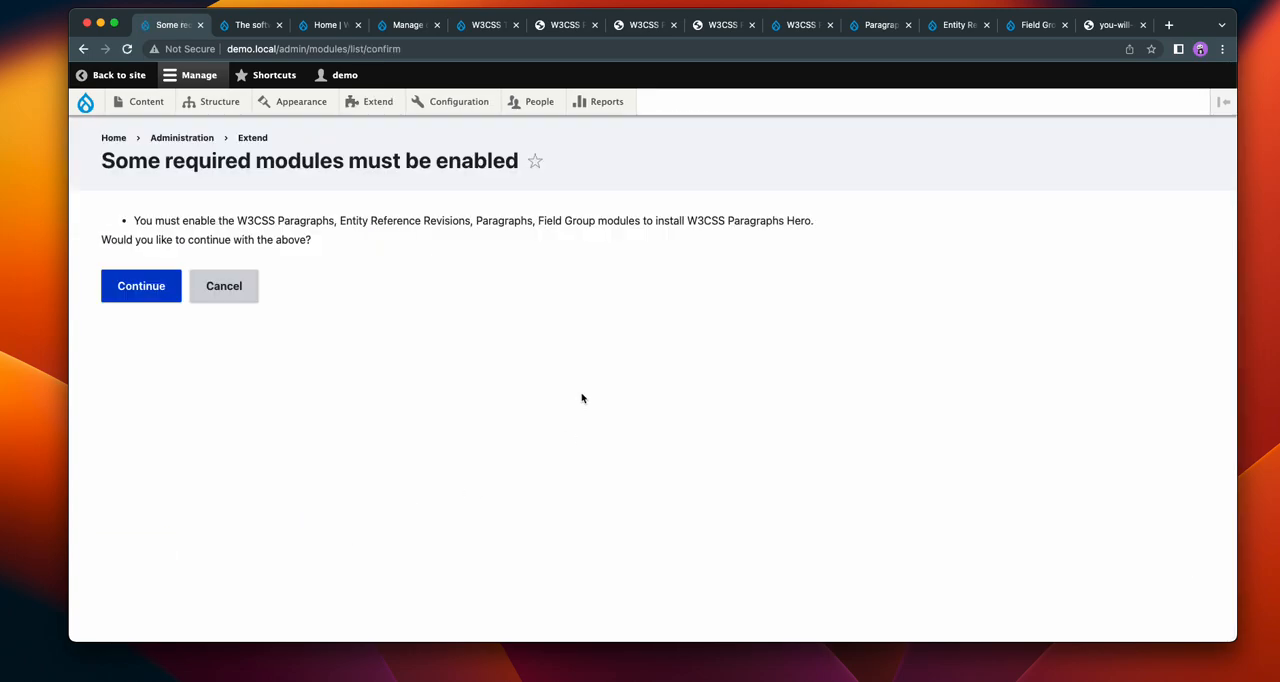
pyautogui.click(140, 287)
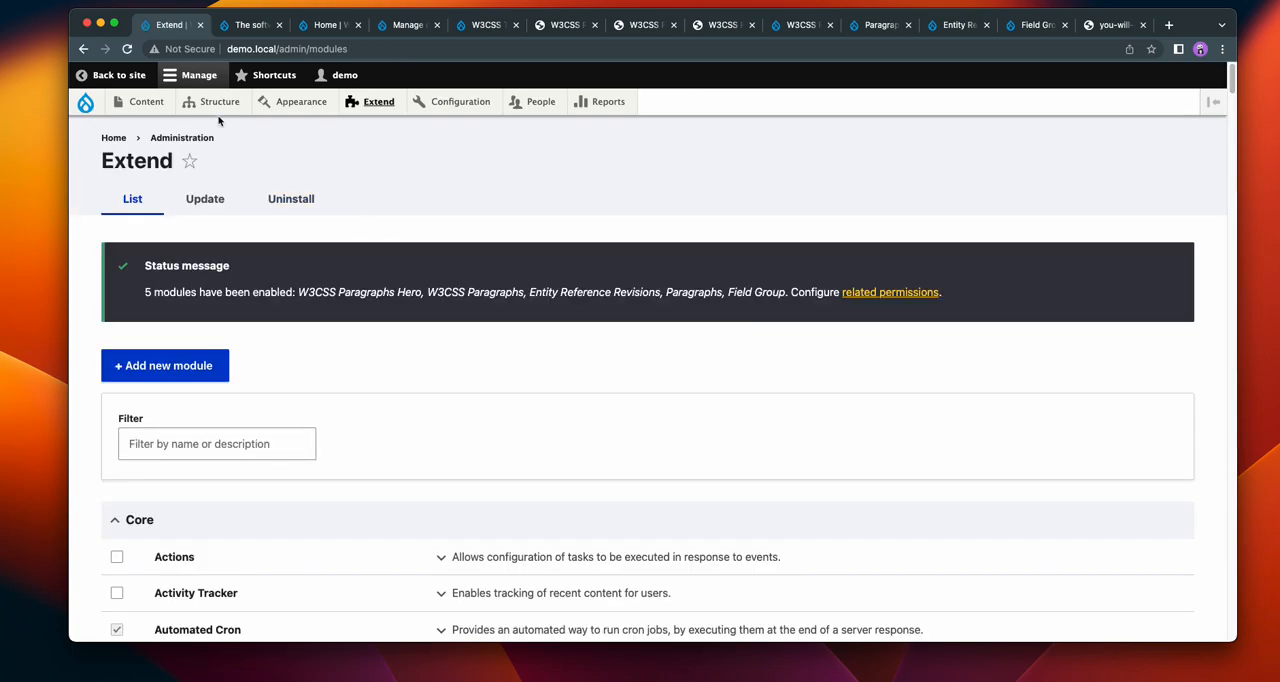
# Step: Add a new content type named demo with the default settings and continue to managing its fields
pyautogui.moveTo(215, 101)
pyautogui.moveTo(238, 208)
pyautogui.click(340, 211)
pyautogui.click(213, 247)
pyautogui.click(216, 275)
pyautogui.scroll(-5, 520, 250)
pyautogui.click(198, 553)
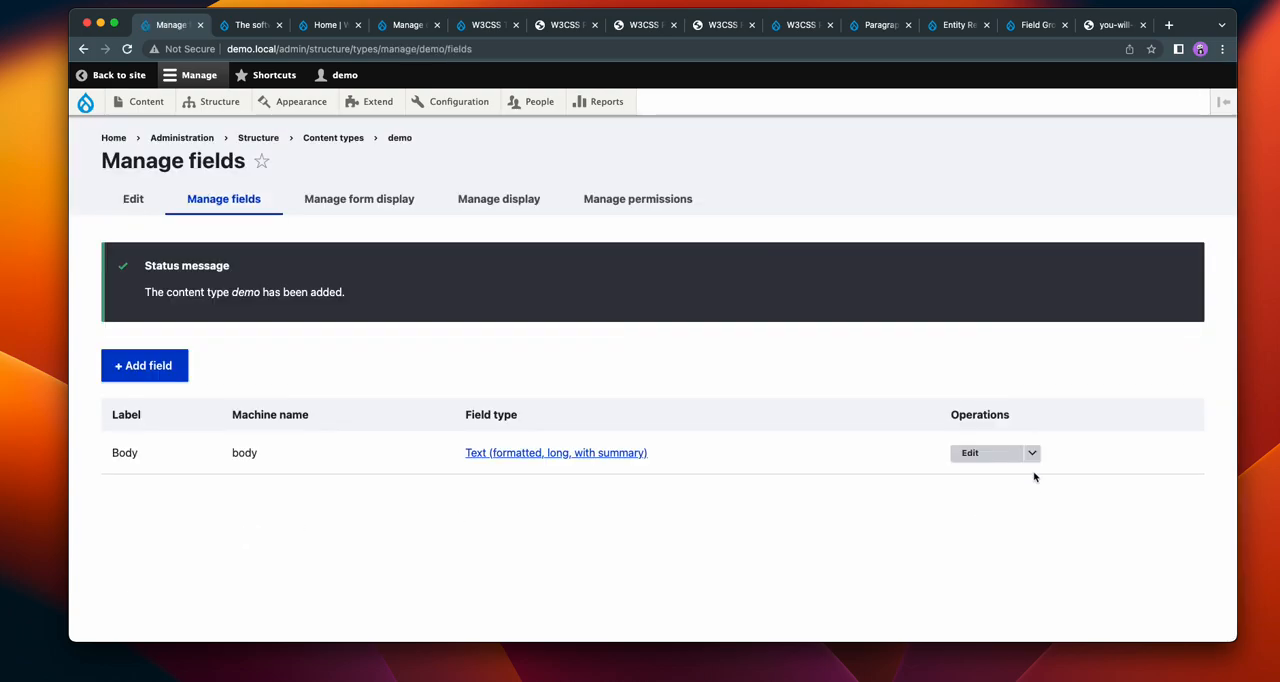
# Step: Delete the Body field from the demo content type and confirm the deletion
pyautogui.click(1032, 453)
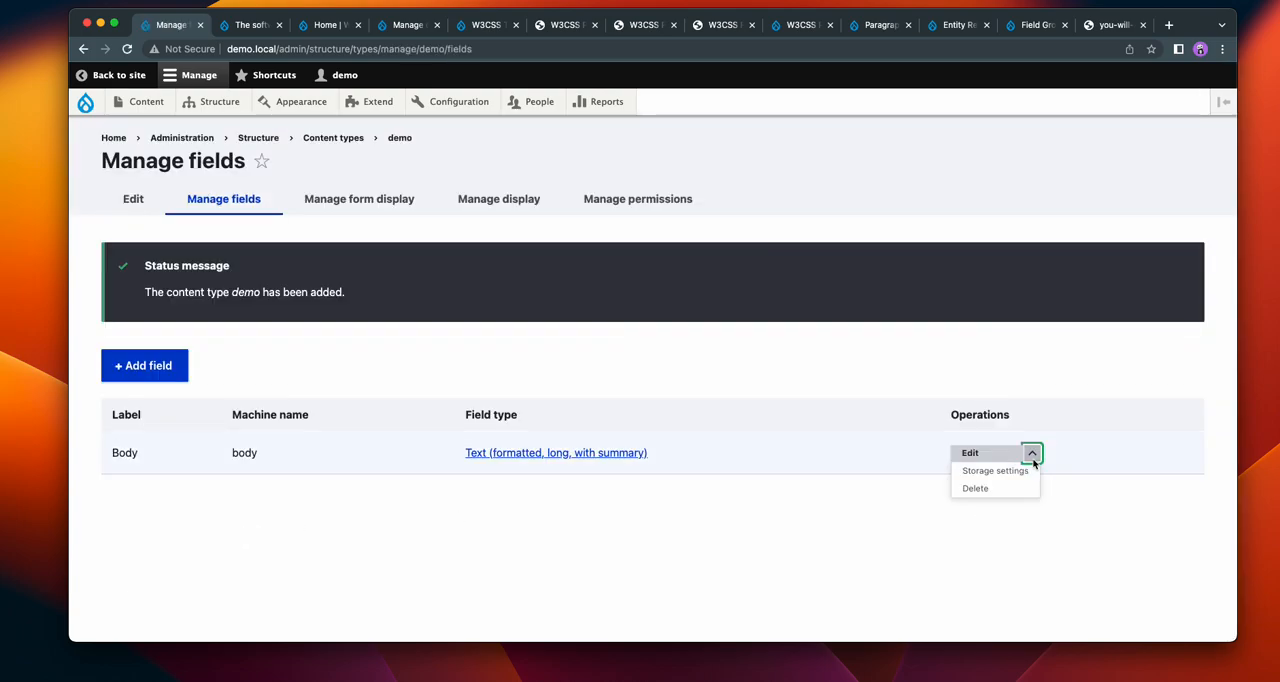
pyautogui.click(976, 487)
pyautogui.click(112, 488)
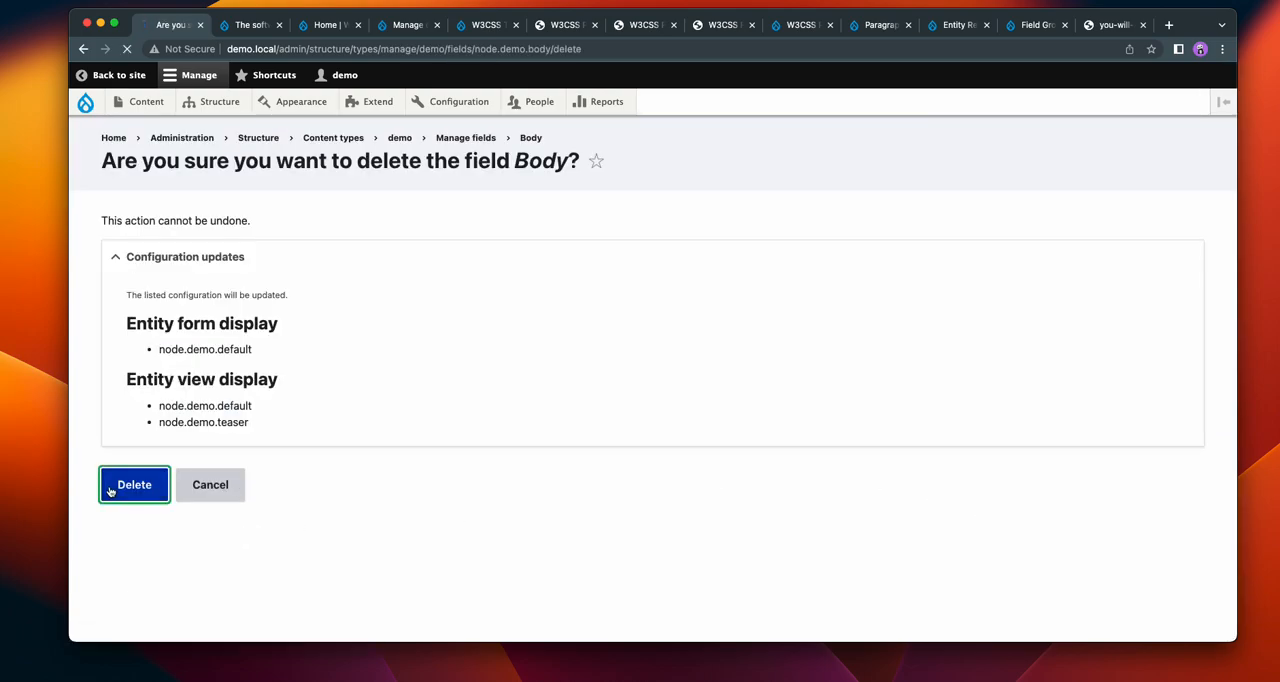
# Step: Add a Paragraph field labelled demo to the demo content type and save its default field settings
pyautogui.click(133, 447)
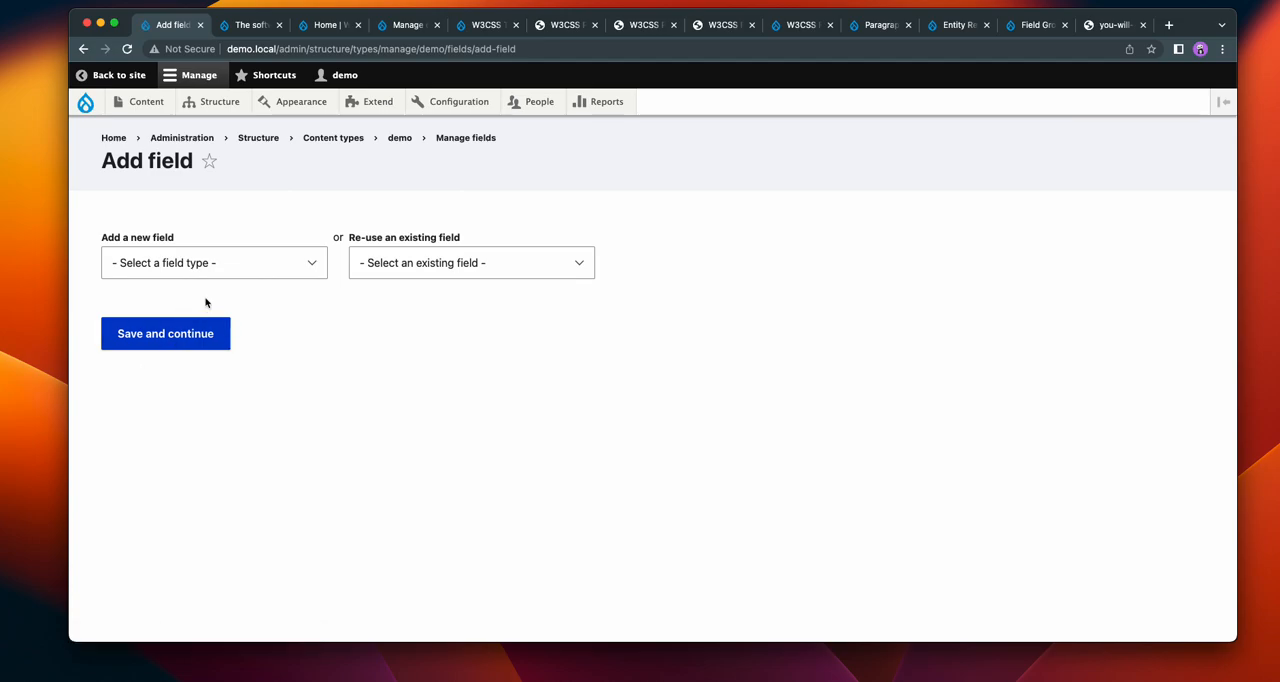
pyautogui.click(210, 263)
pyautogui.scroll(-2, 208, 504)
pyautogui.click(196, 597)
pyautogui.click(162, 343)
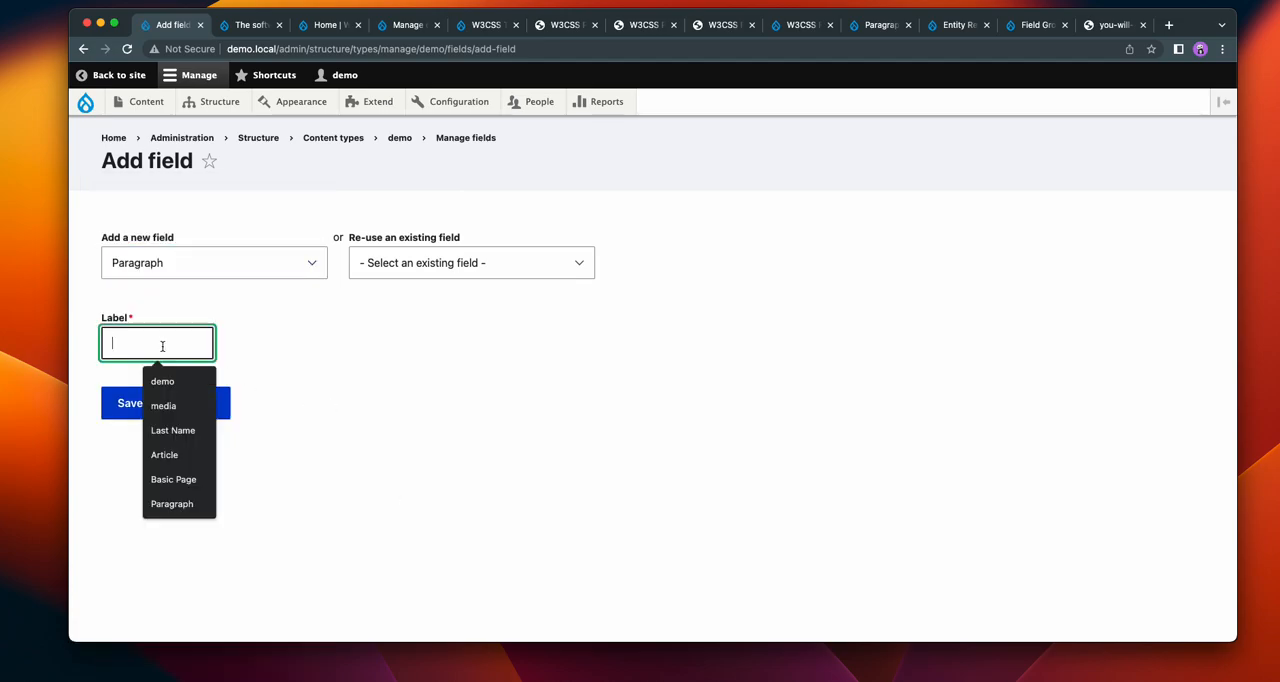
pyautogui.write('demo')
pyautogui.click(166, 405)
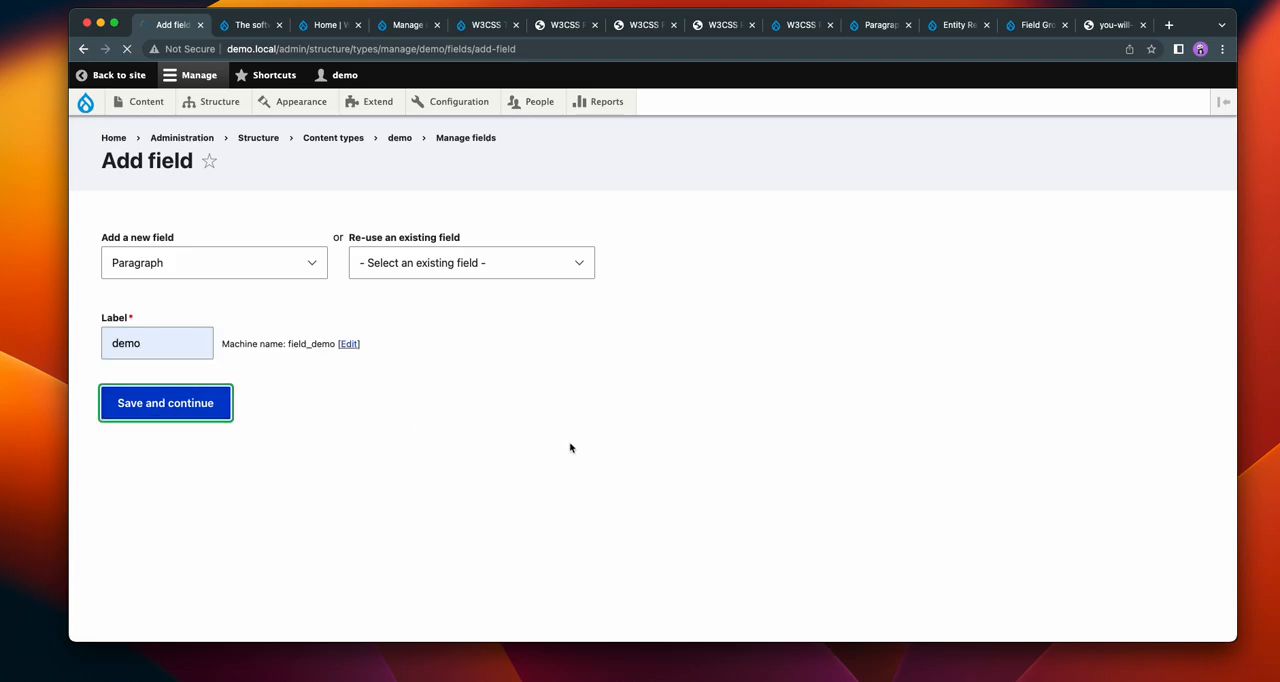
pyautogui.click(147, 445)
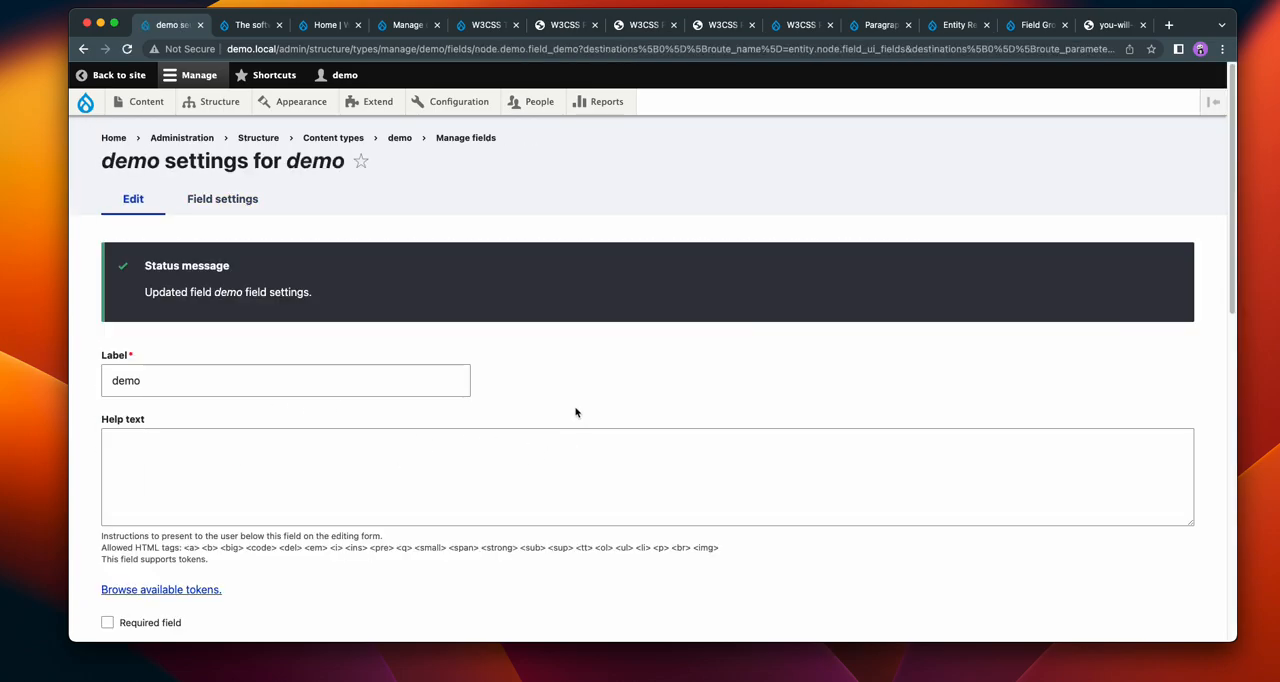
# Step: Exclude the w3css Shared paragraph type from the types allowed in the demo field and save the settings
pyautogui.scroll(-5, 574, 408)
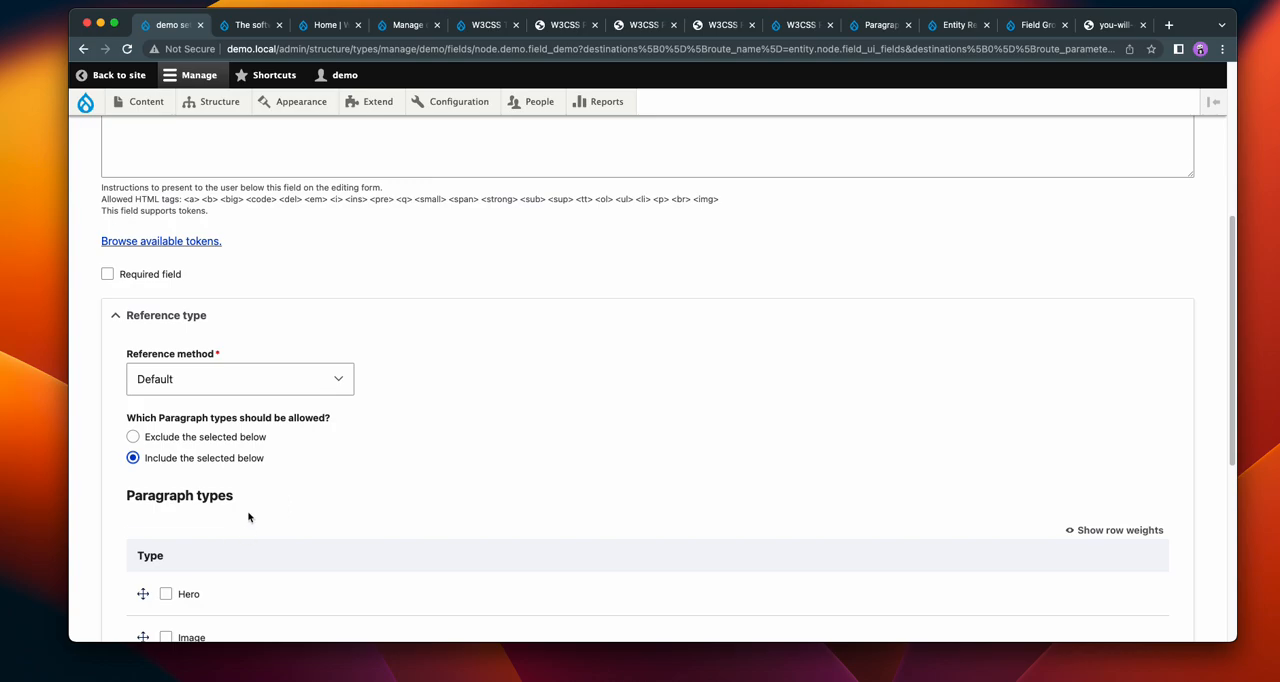
pyautogui.scroll(-2, 249, 517)
pyautogui.click(166, 573)
pyautogui.click(190, 330)
pyautogui.scroll(-3, 530, 311)
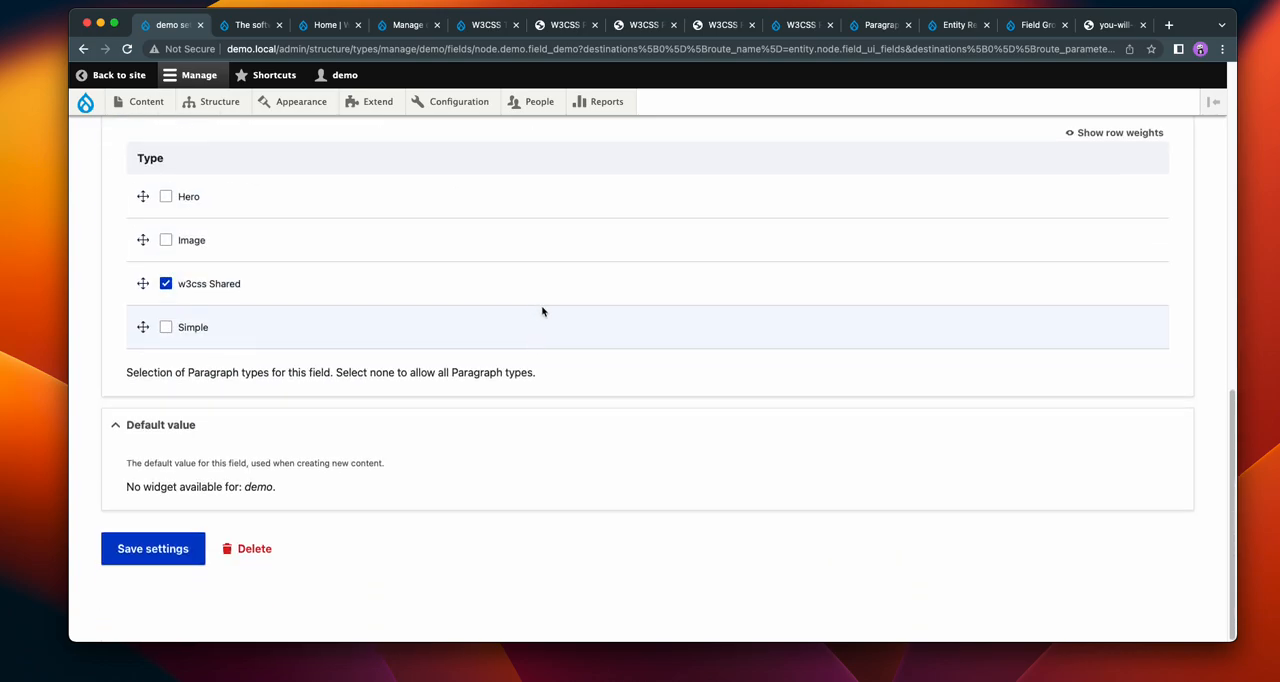
pyautogui.click(163, 552)
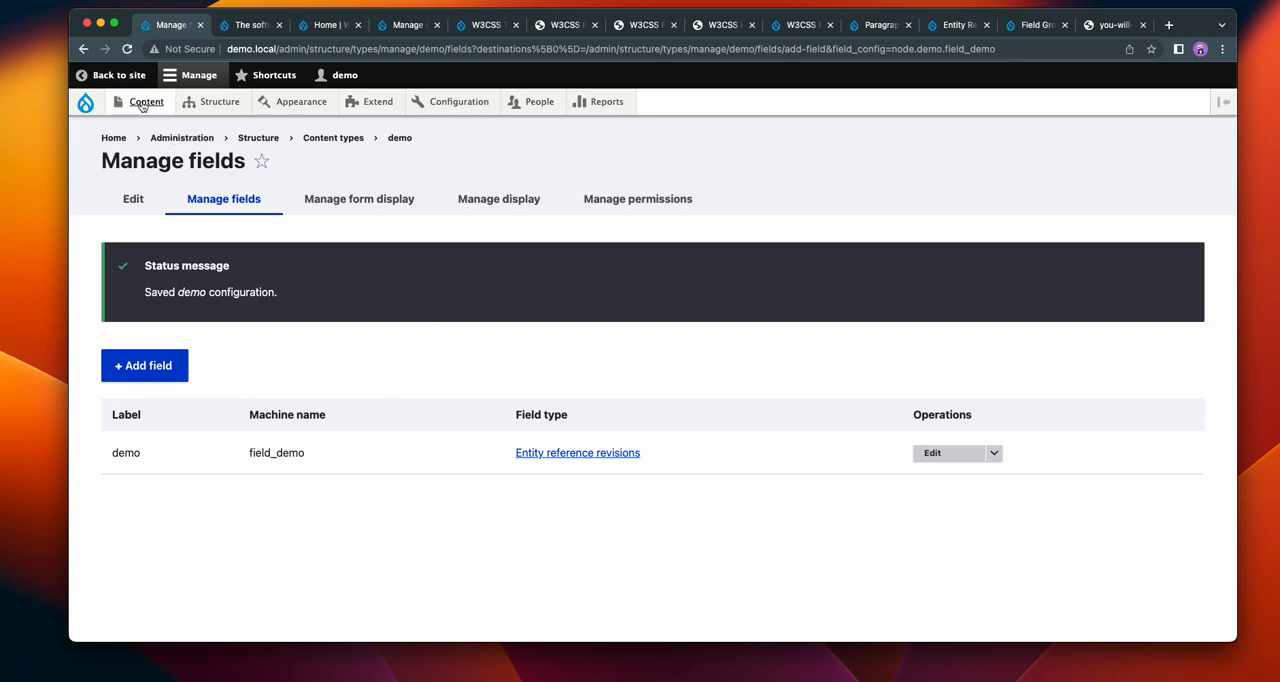
# Step: Create a new demo content item and give it the title "The software you need to get is free"
pyautogui.moveTo(140, 104)
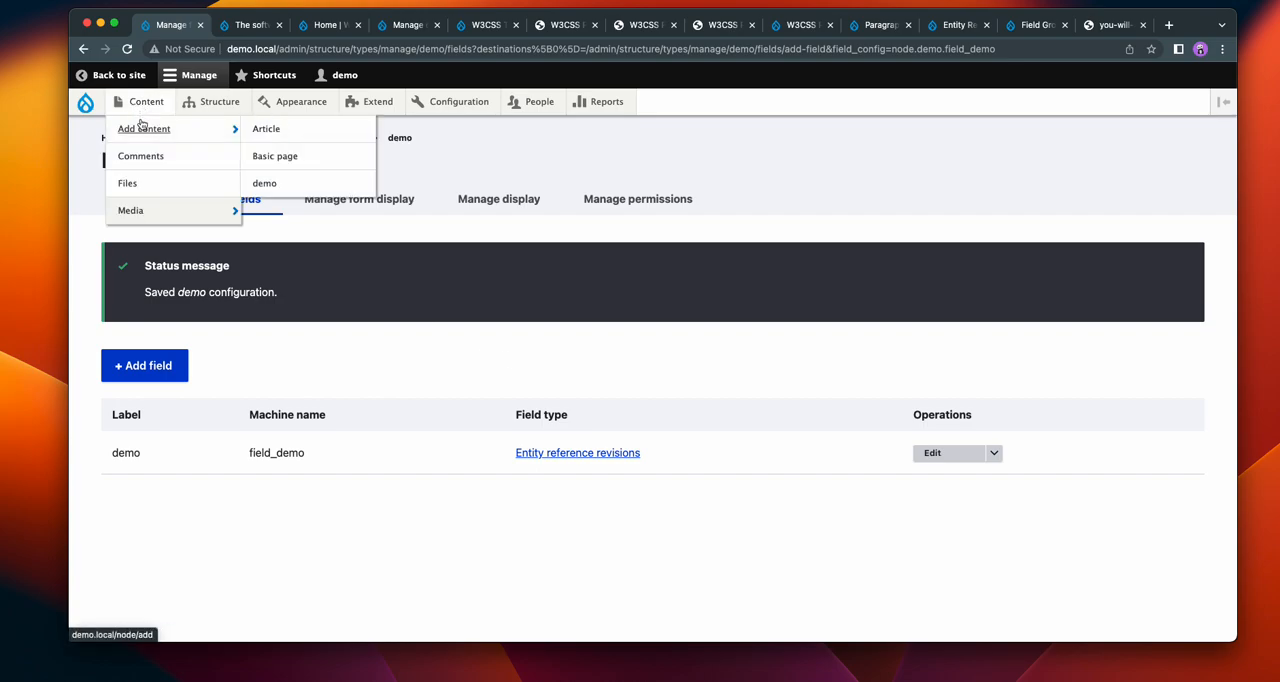
pyautogui.click(270, 184)
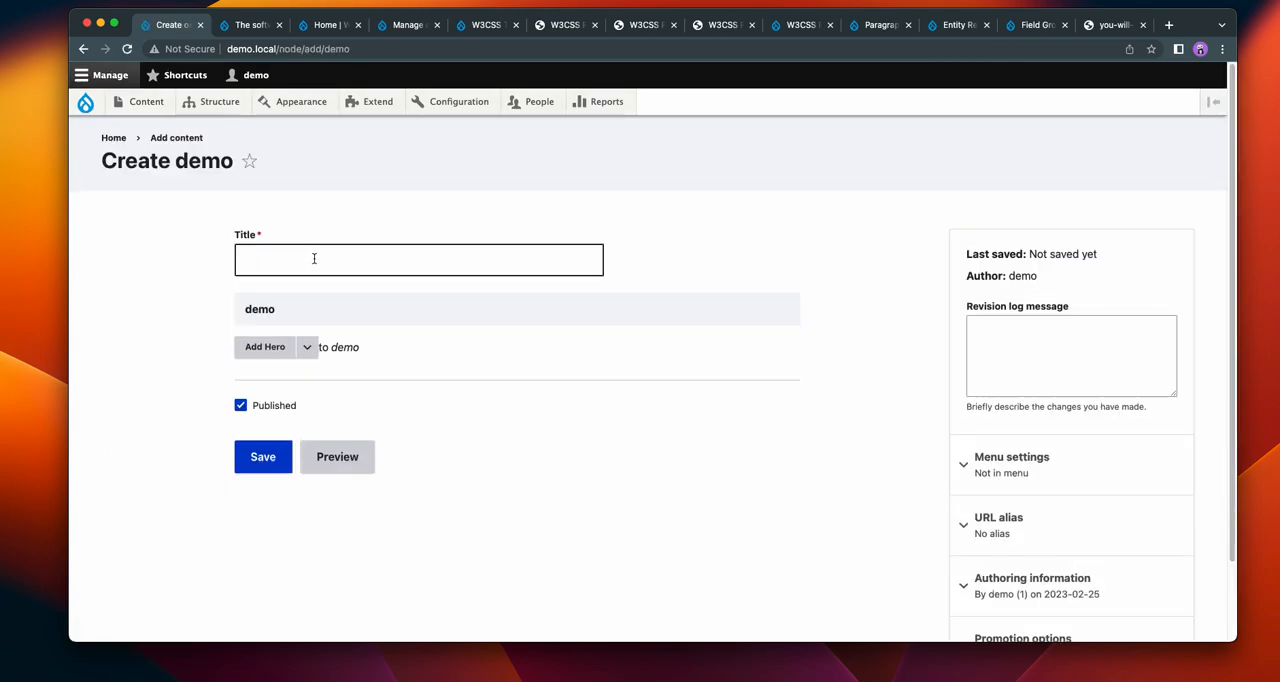
pyautogui.click(314, 258)
pyautogui.click(337, 308)
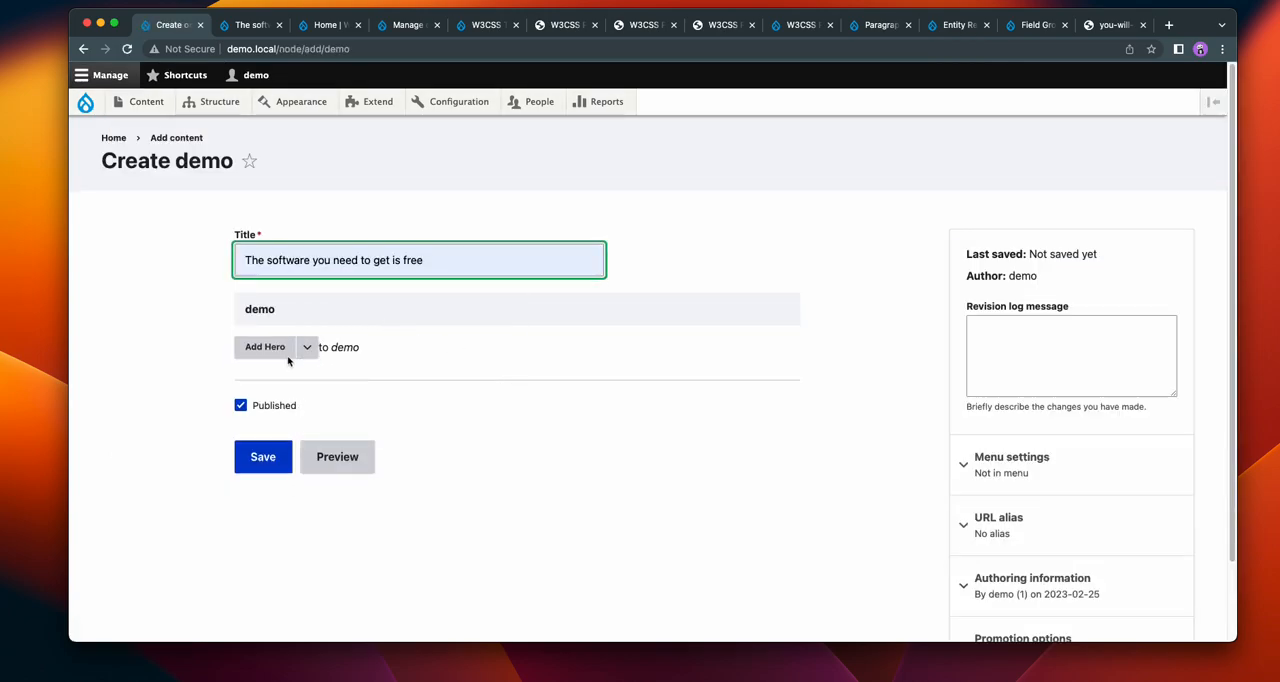
pyautogui.click(511, 350)
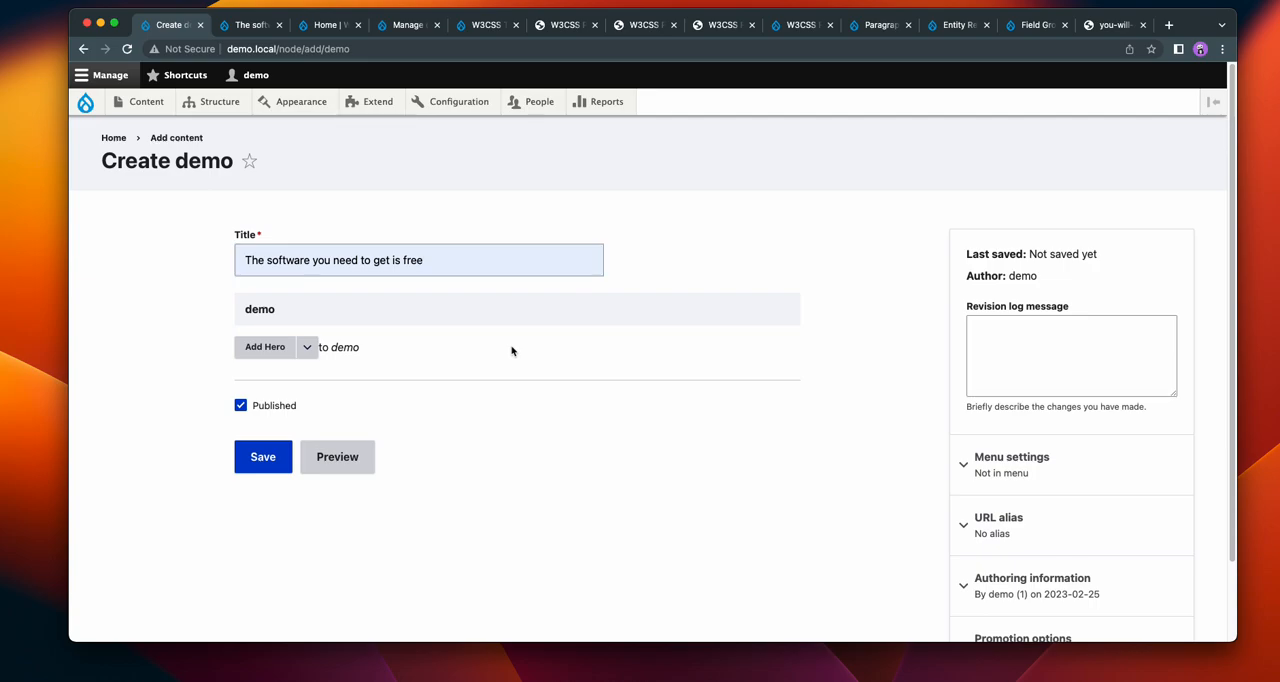
# Step: Review the W3CSS Theme and W3CSS Paragraphs project pages on drupal.org, examining the list of paragraph bundle types
pyautogui.click(487, 25)
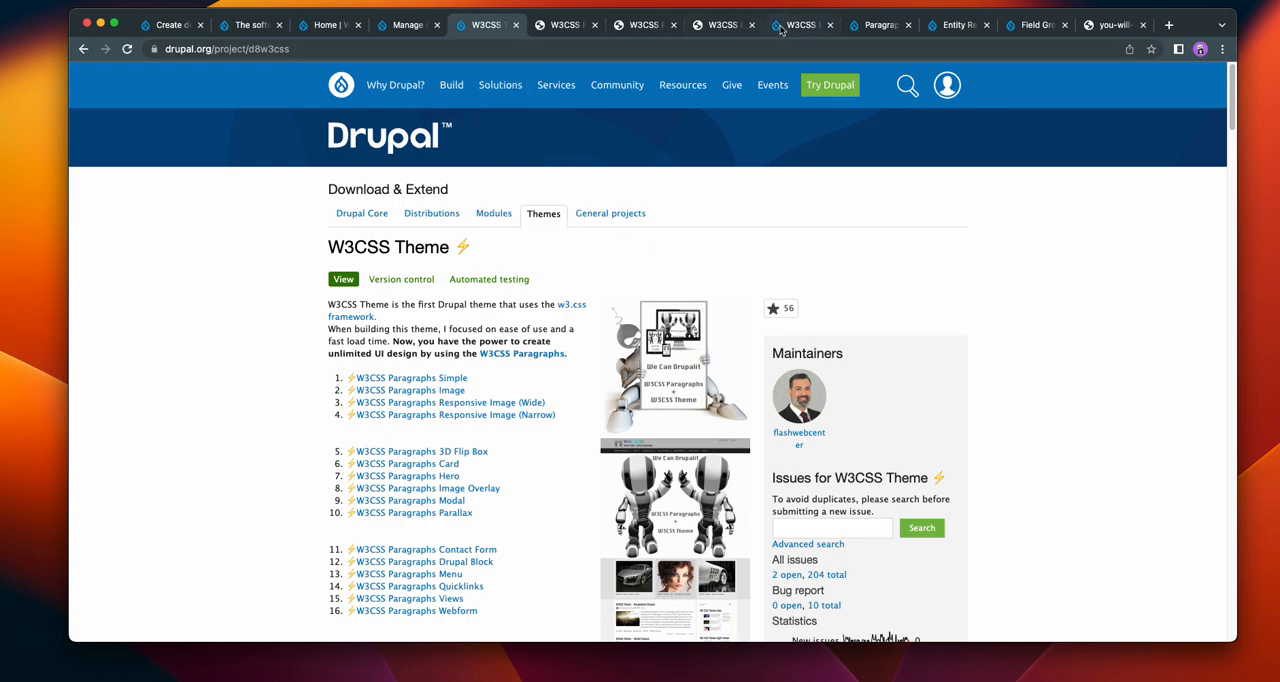
pyautogui.click(790, 25)
pyautogui.moveTo(486, 249); pyautogui.dragTo(327, 250)
pyautogui.scroll(-5, 256, 300)
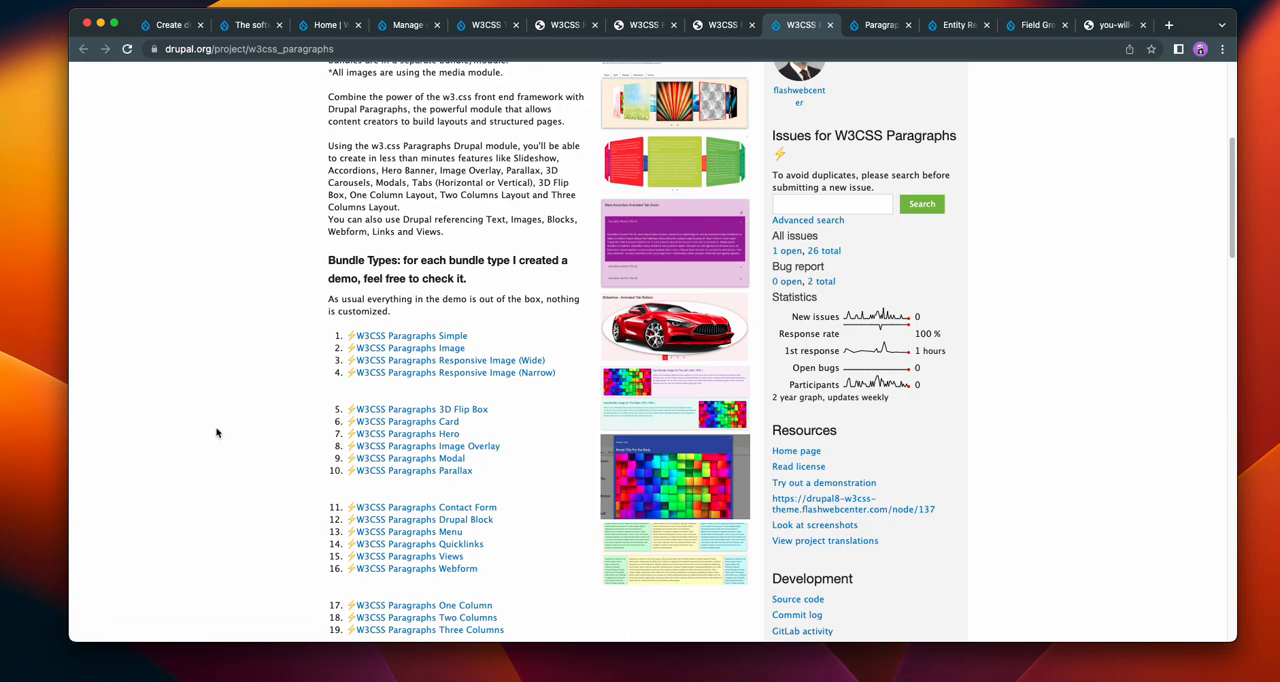
pyautogui.scroll(-2, 225, 410)
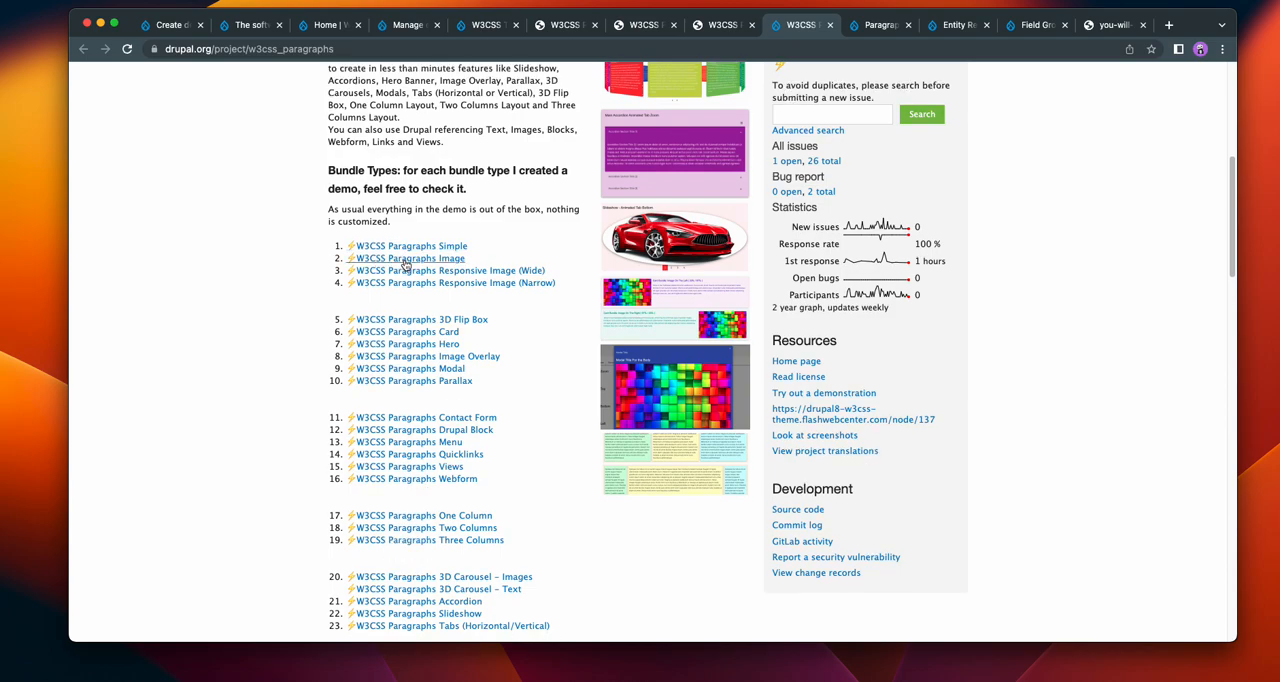
pyautogui.scroll(-2, 224, 416)
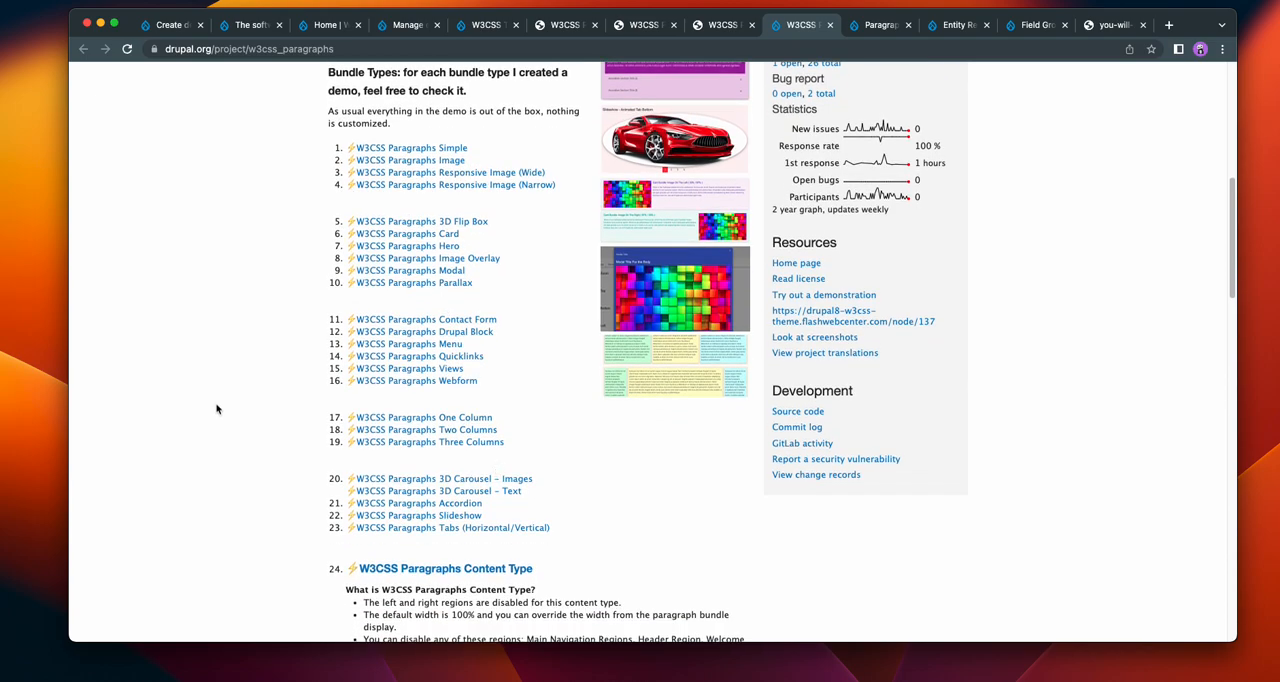
pyautogui.scroll(1, 219, 407)
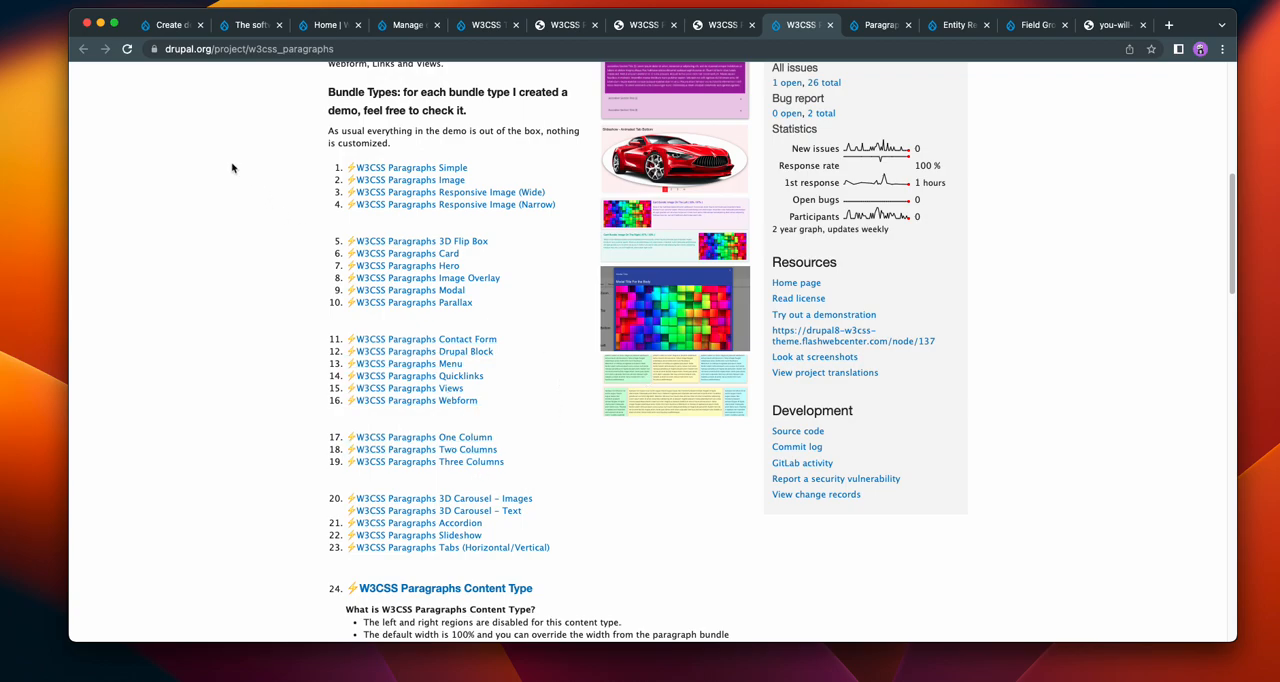
# Step: Return to the Create demo form, add a Hero paragraph to the demo field and look through its content fields
pyautogui.click(175, 25)
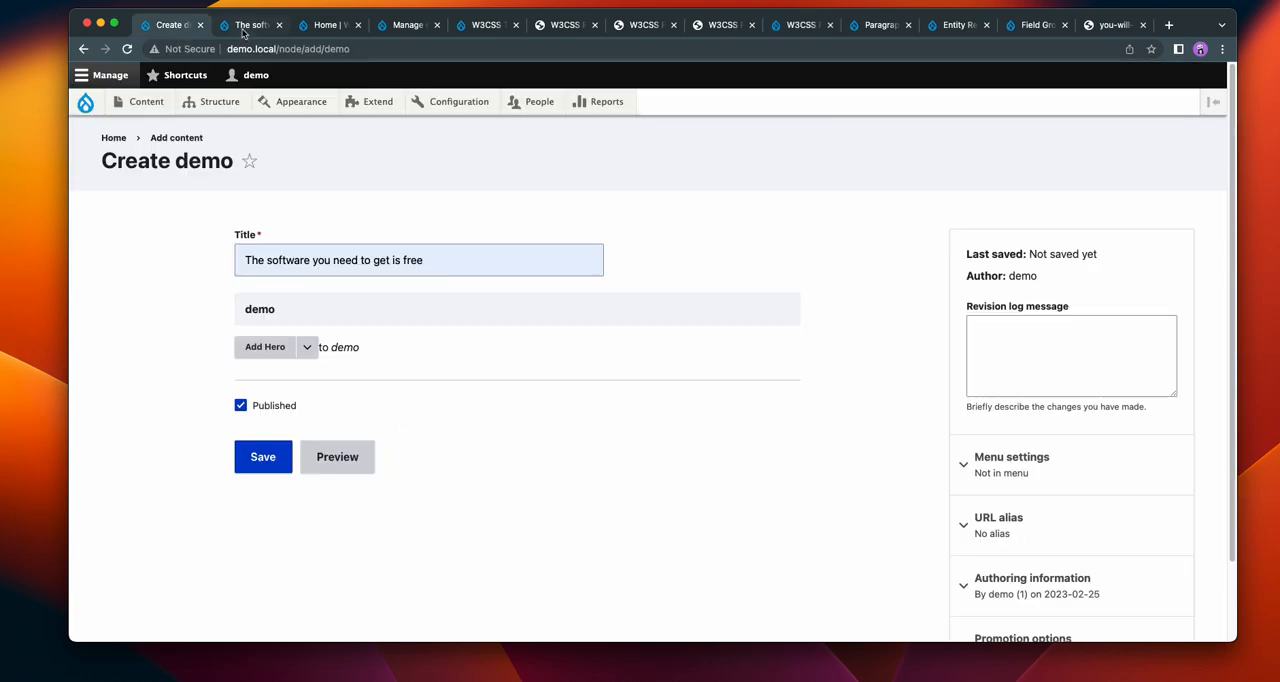
pyautogui.click(266, 350)
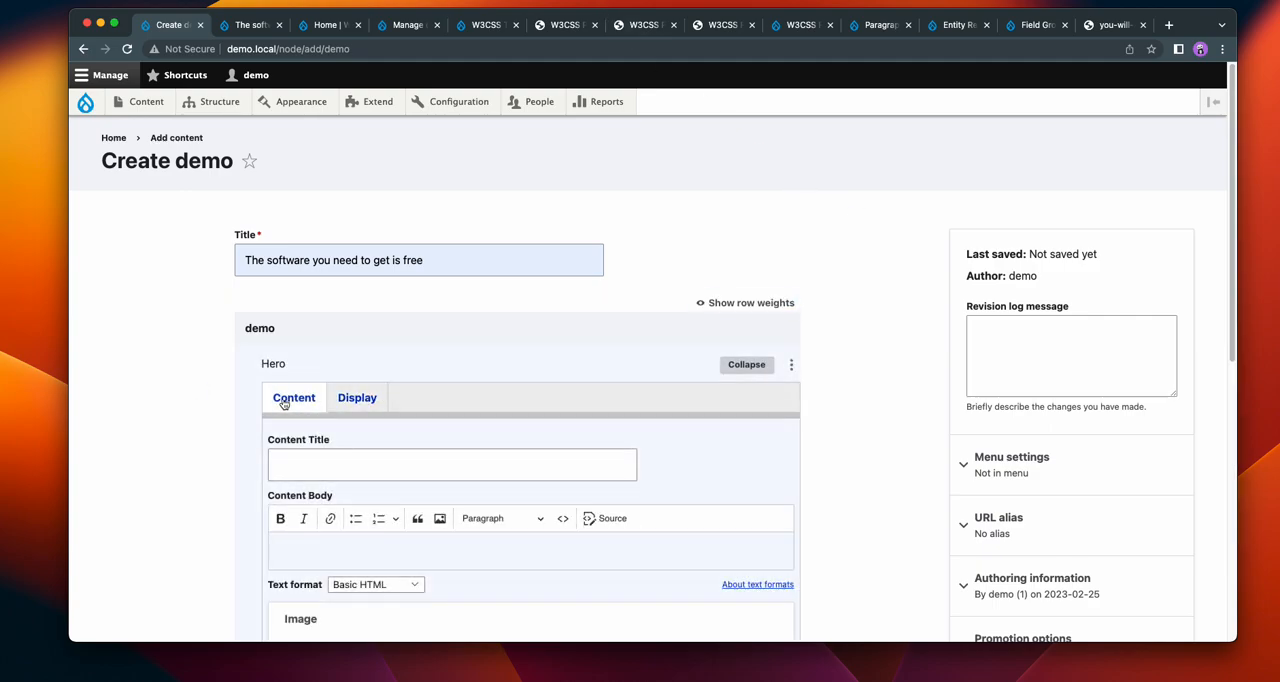
pyautogui.scroll(-2, 180, 397)
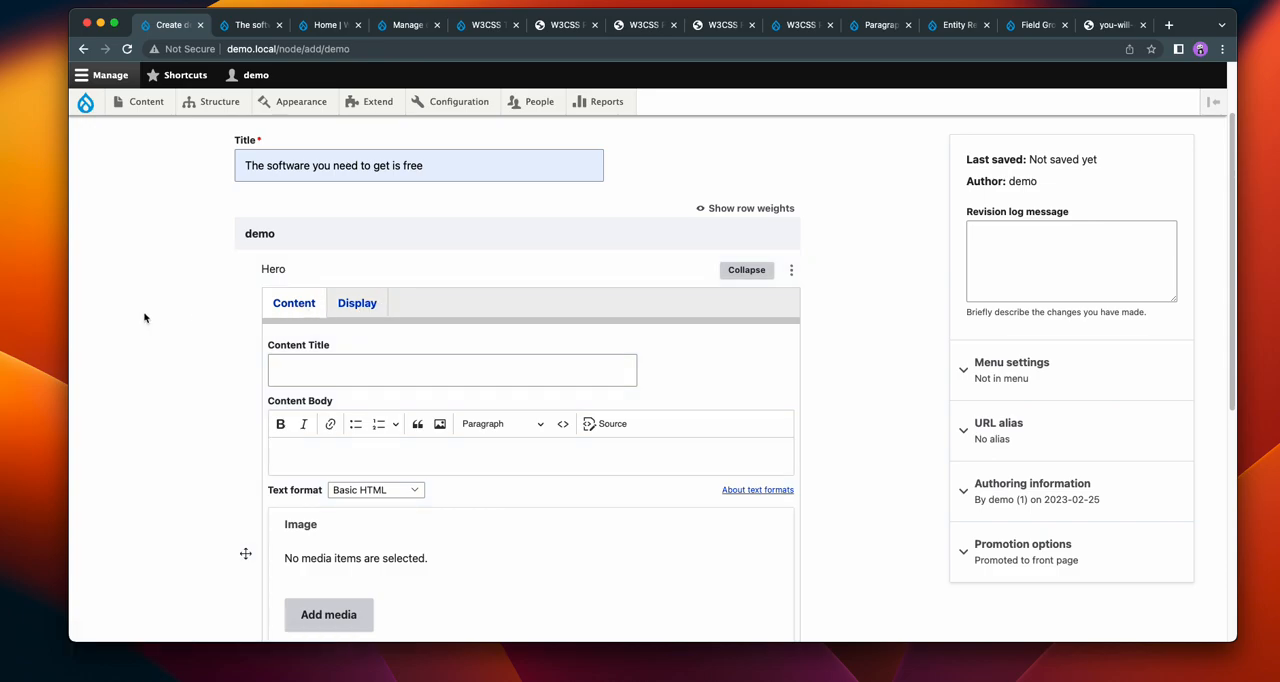
pyautogui.scroll(-2, 144, 317)
pyautogui.scroll(-5, 144, 317)
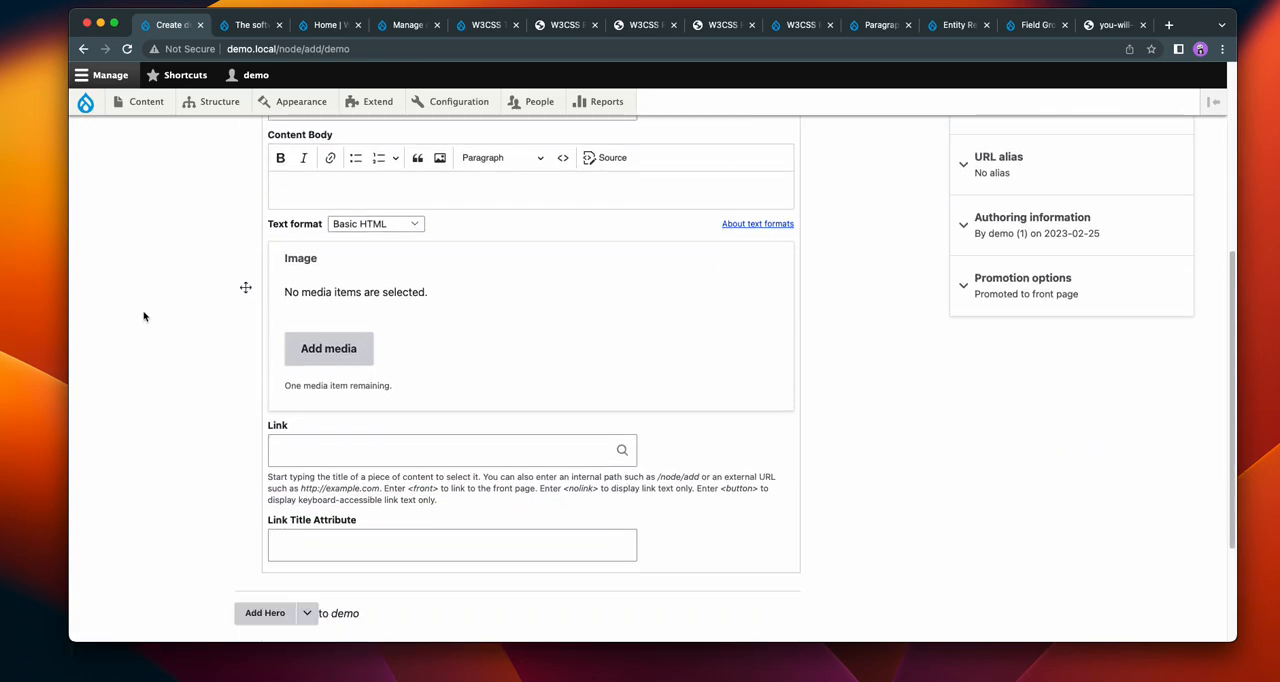
pyautogui.scroll(5, 144, 317)
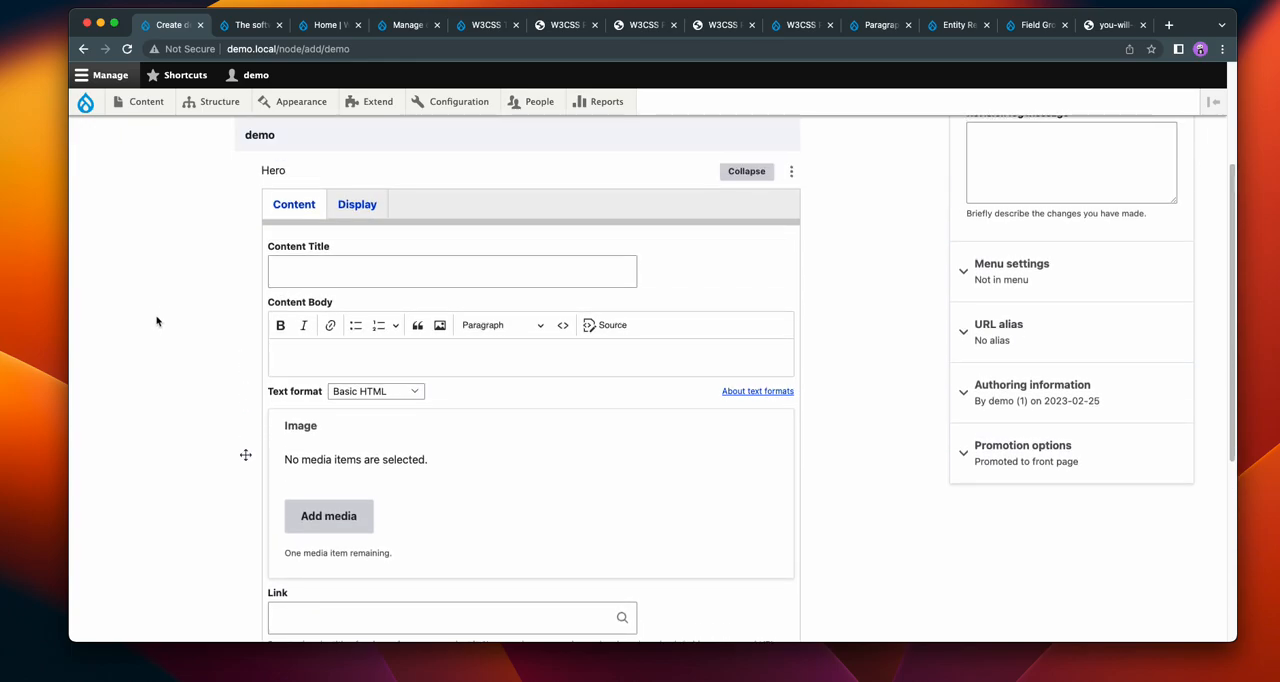
# Step: Examine the Hero paragraph's Display options for colours, opacity, width, borders and corners, closing the box.jpg box-model diagram
pyautogui.click(357, 204)
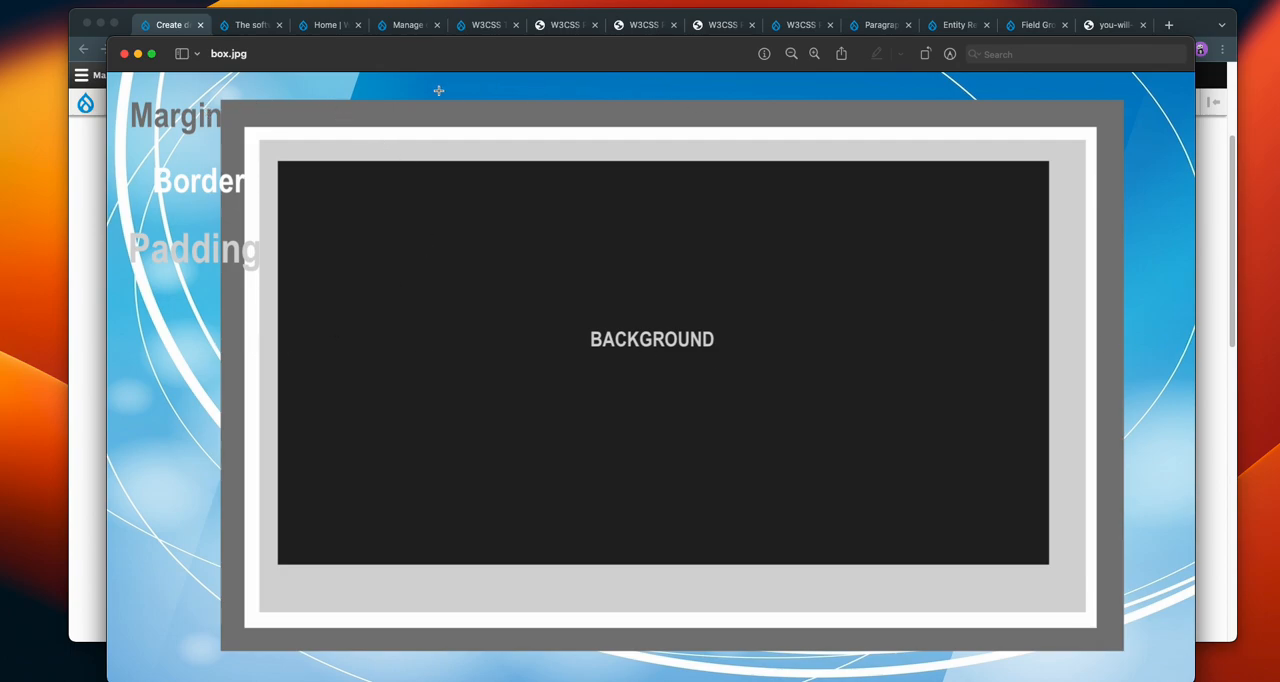
pyautogui.press('super+w')
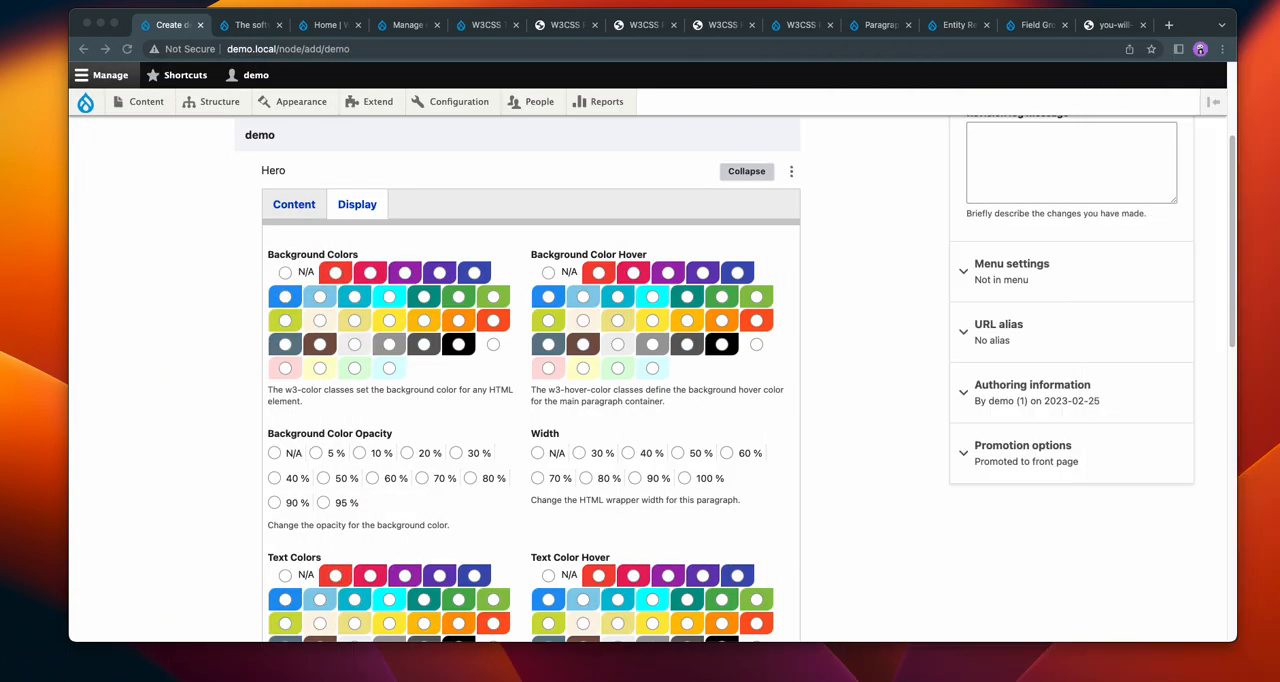
pyautogui.click(846, 266)
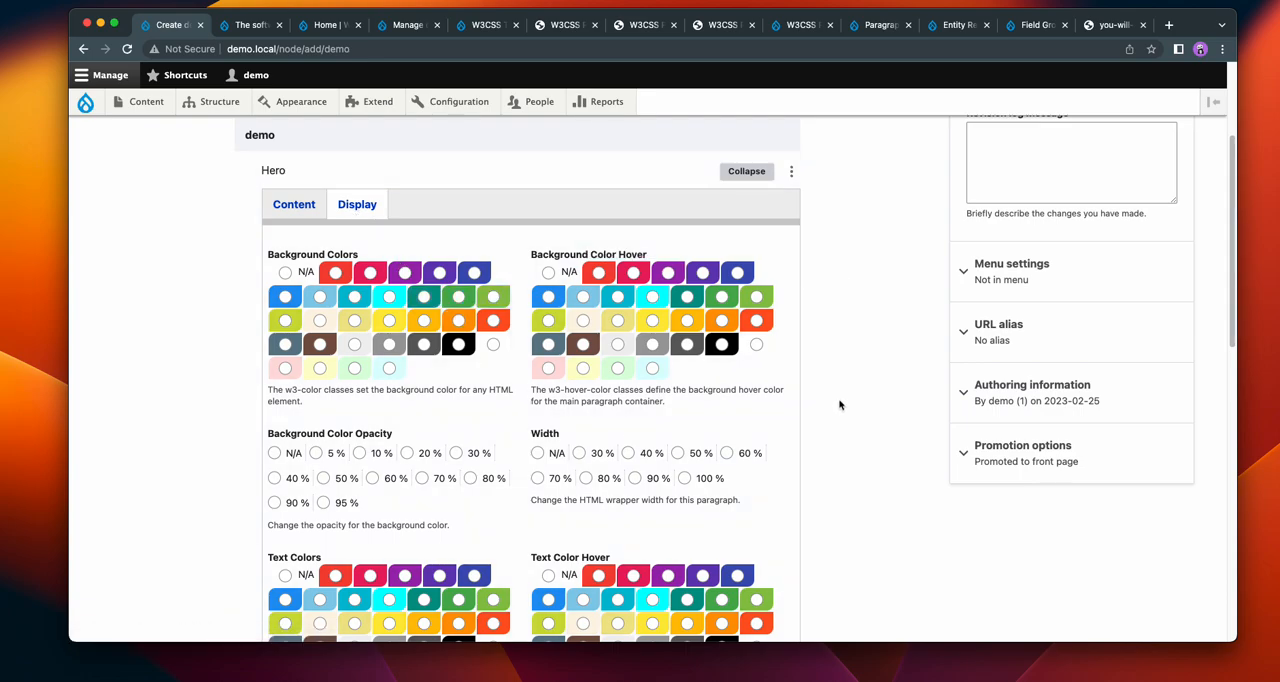
pyautogui.scroll(-4, 856, 394)
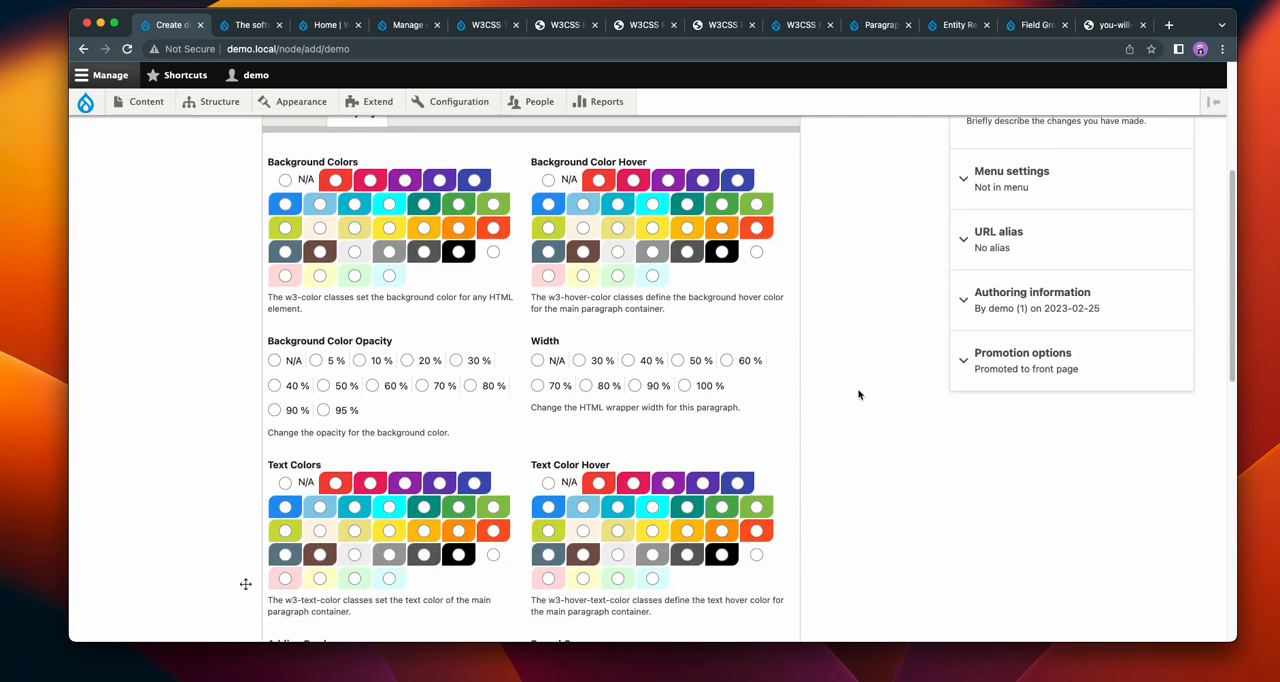
pyautogui.scroll(-4, 861, 393)
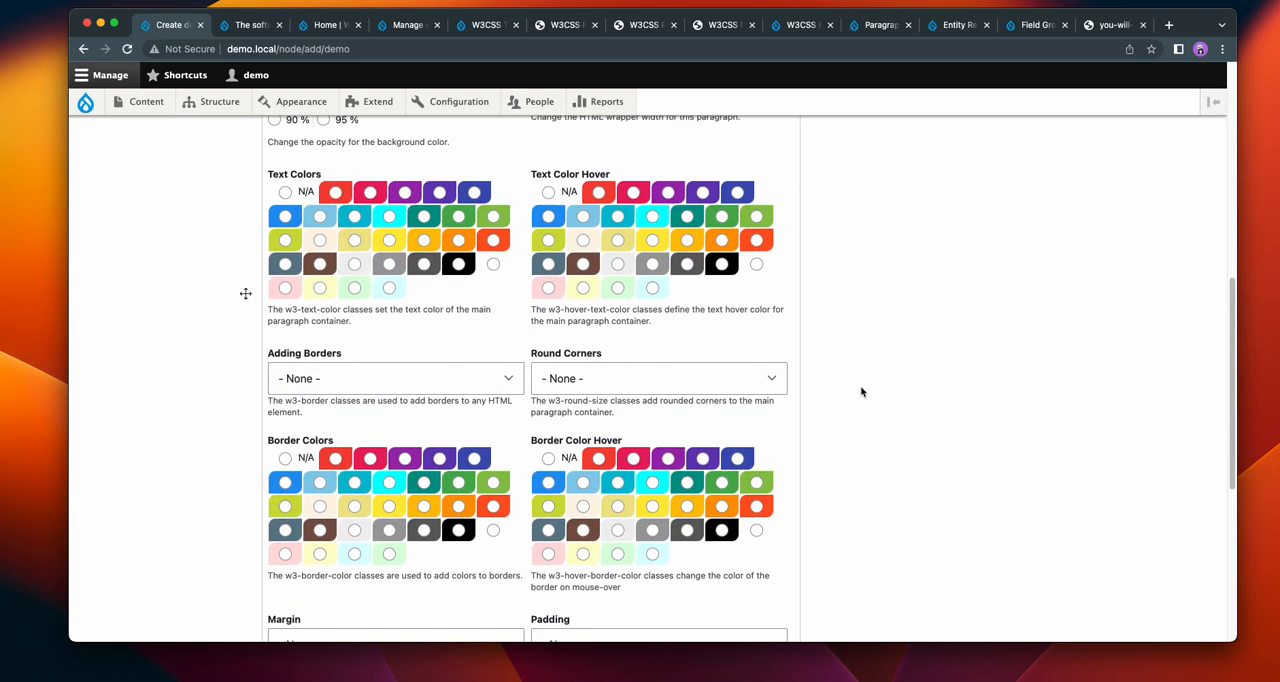
pyautogui.scroll(6, 880, 335)
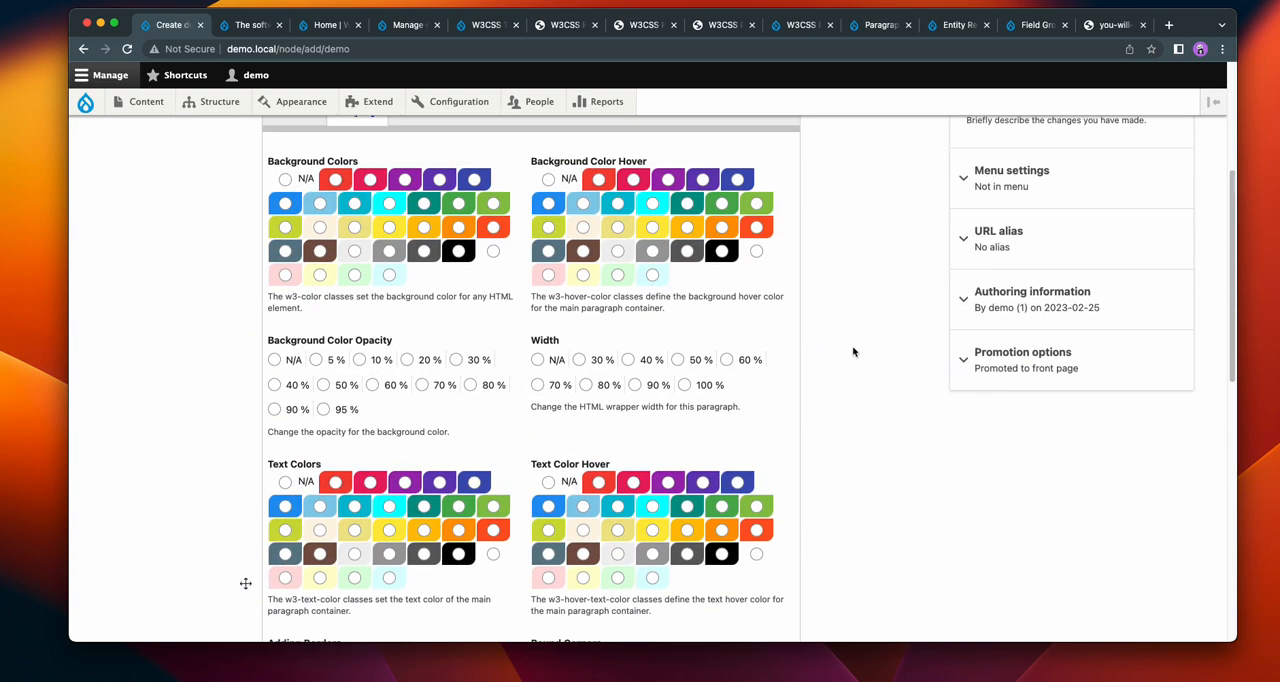
pyautogui.scroll(2, 870, 352)
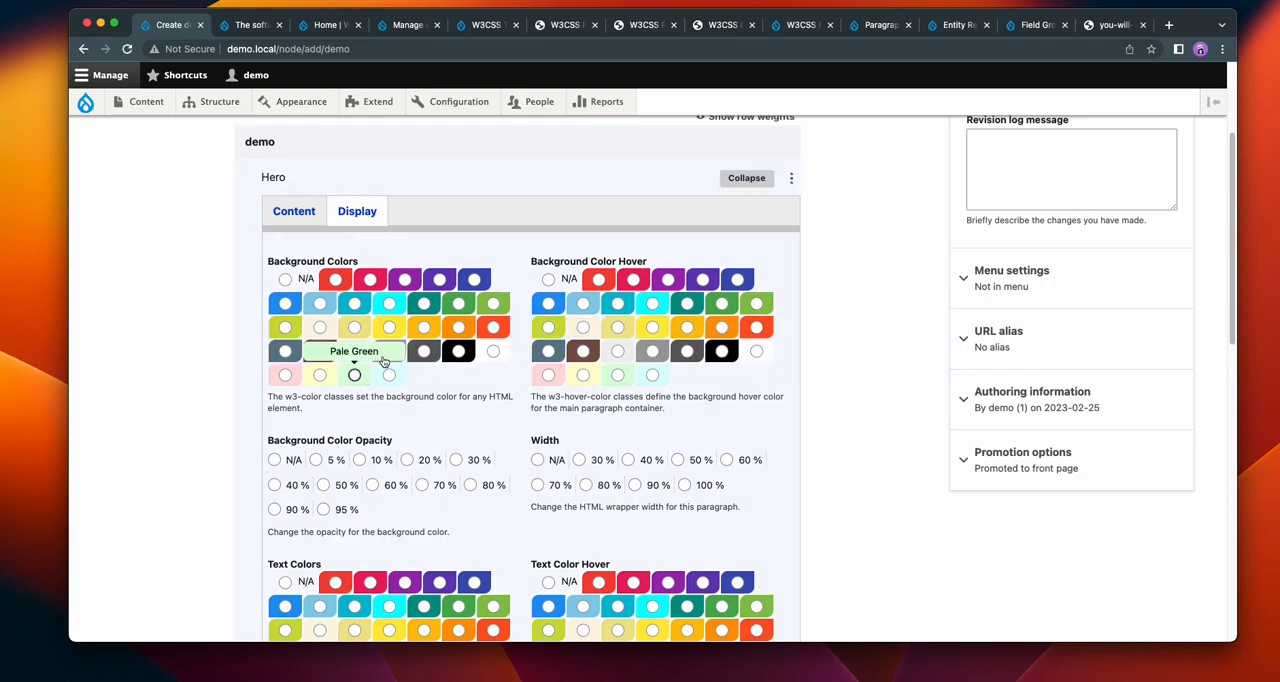
pyautogui.click(285, 279)
# Step: Return to the Hero paragraph's content fields and copy the text of the demo item's main title
pyautogui.click(300, 211)
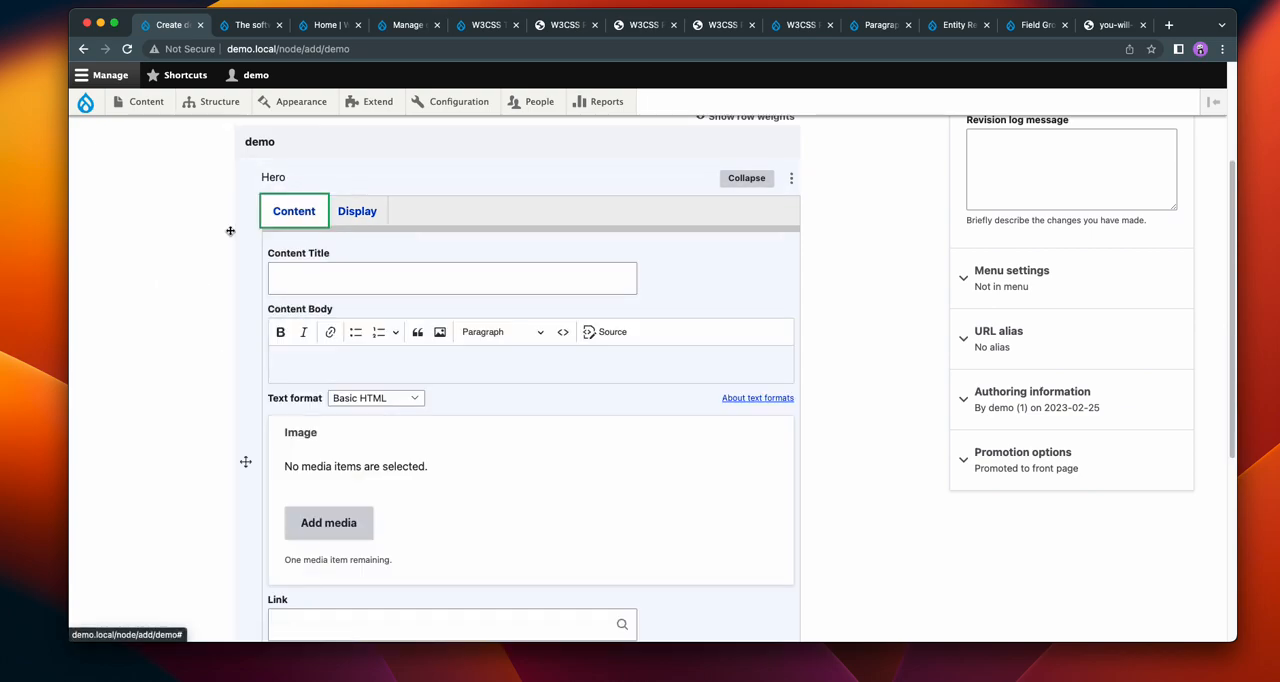
pyautogui.click(324, 267)
pyautogui.scroll(3, 326, 270)
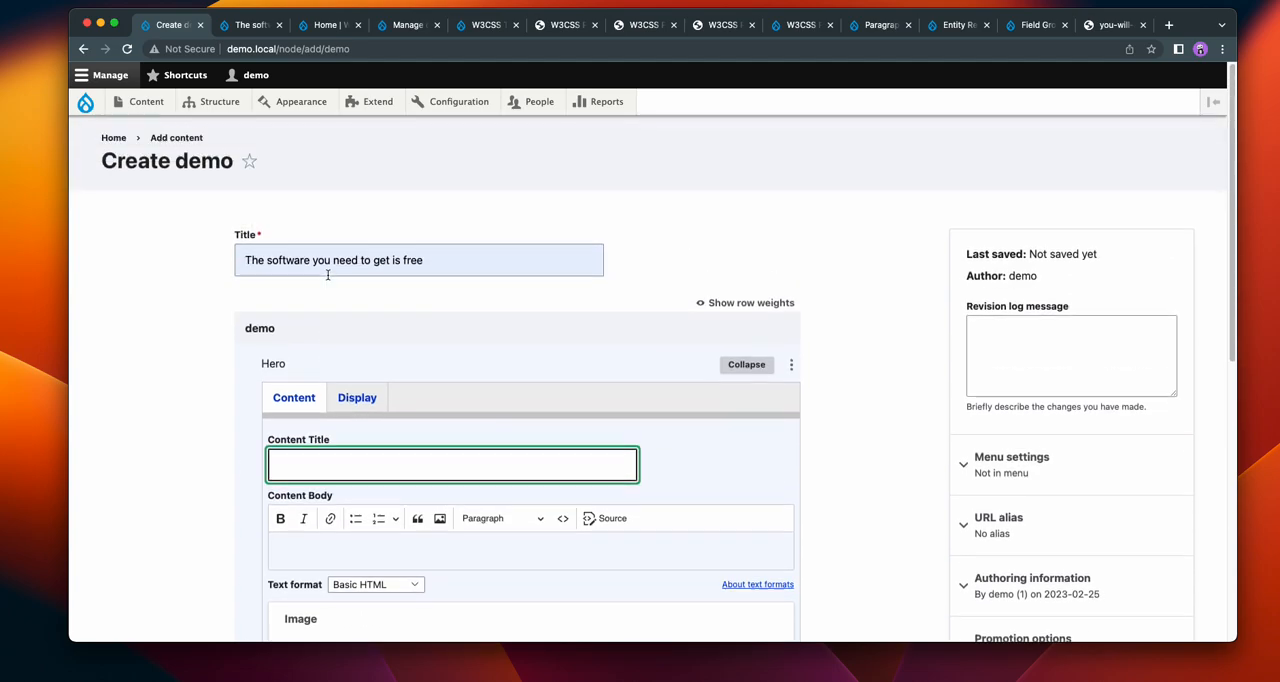
pyautogui.moveTo(440, 258); pyautogui.dragTo(245, 257)
pyautogui.rightClick(276, 260)
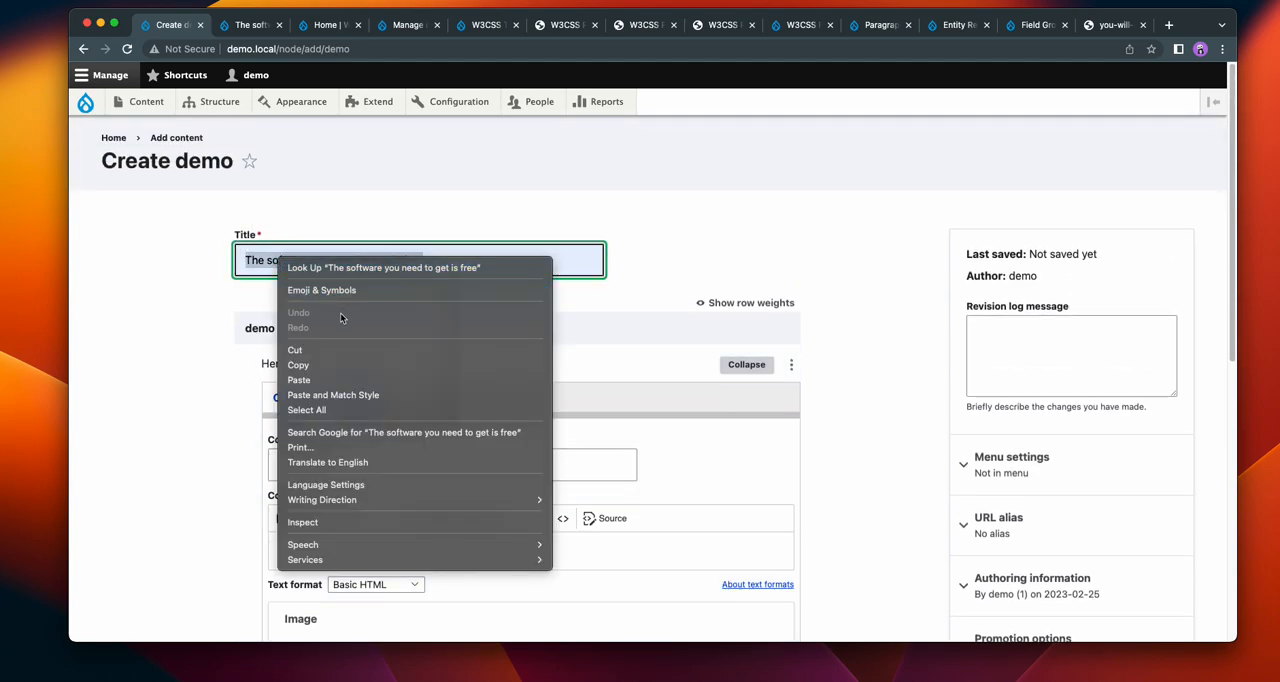
pyautogui.click(343, 363)
pyautogui.click(174, 380)
# Step: Set the Hero paragraph's Content Title to "Image title: The software you need to get is free", reusing the copied title
pyautogui.scroll(-5, 408, 491)
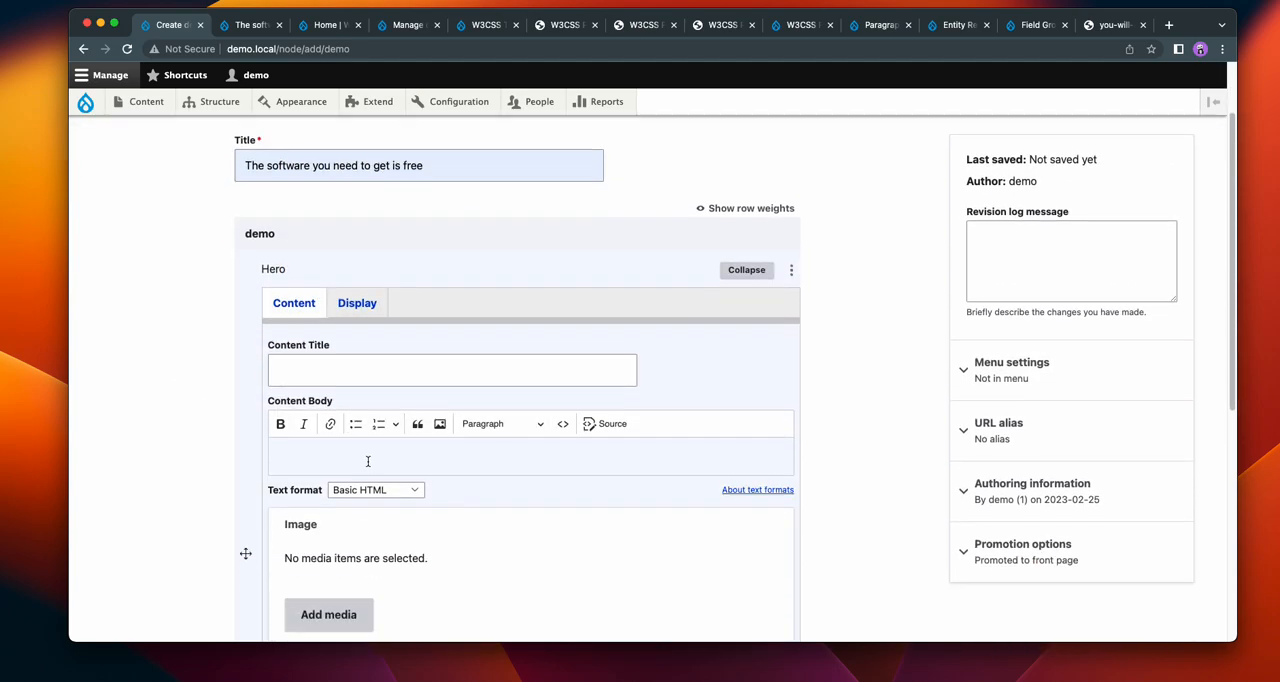
pyautogui.scroll(3, 493, 467)
pyautogui.scroll(1, 493, 467)
pyautogui.click(322, 281)
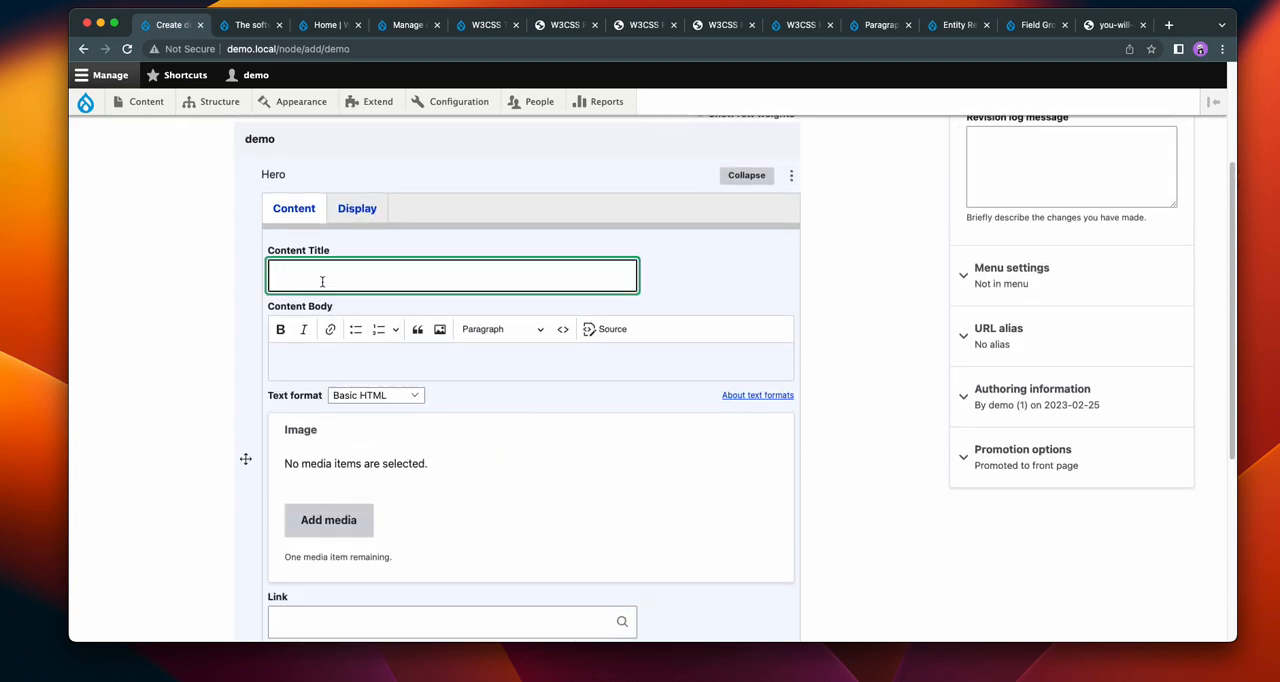
pyautogui.write('IMage title:')
pyautogui.press('super+v')
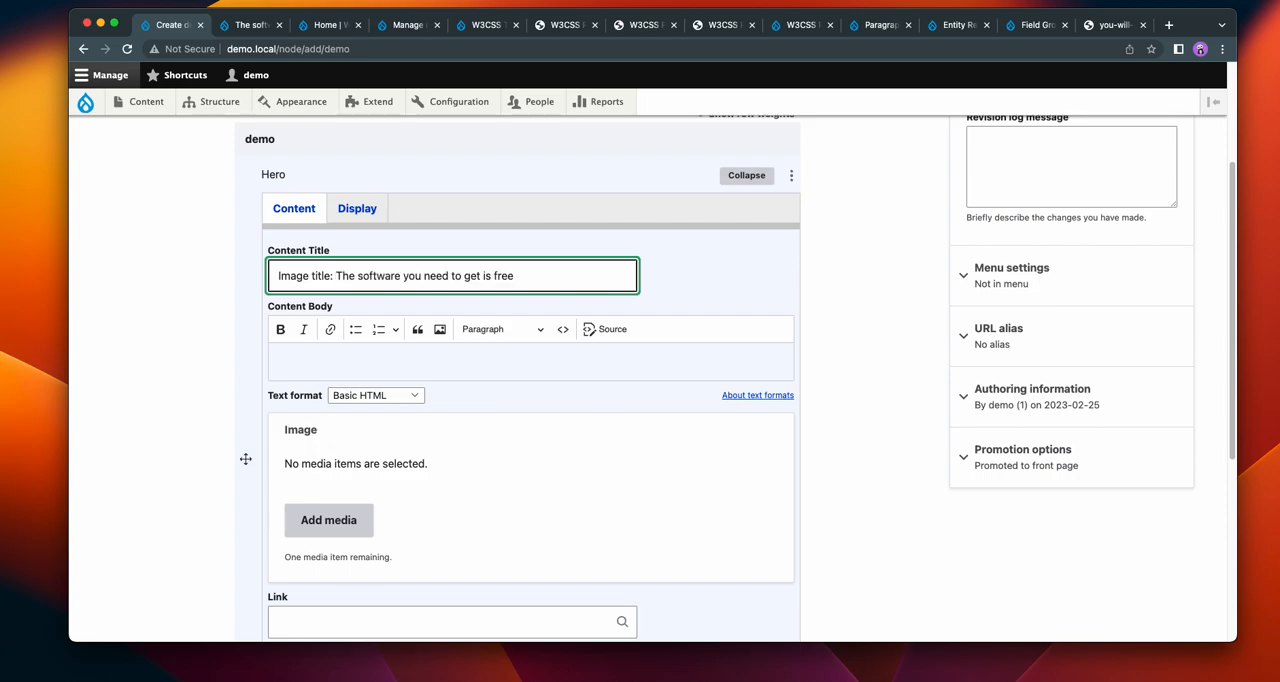
pyautogui.scroll(3, 503, 353)
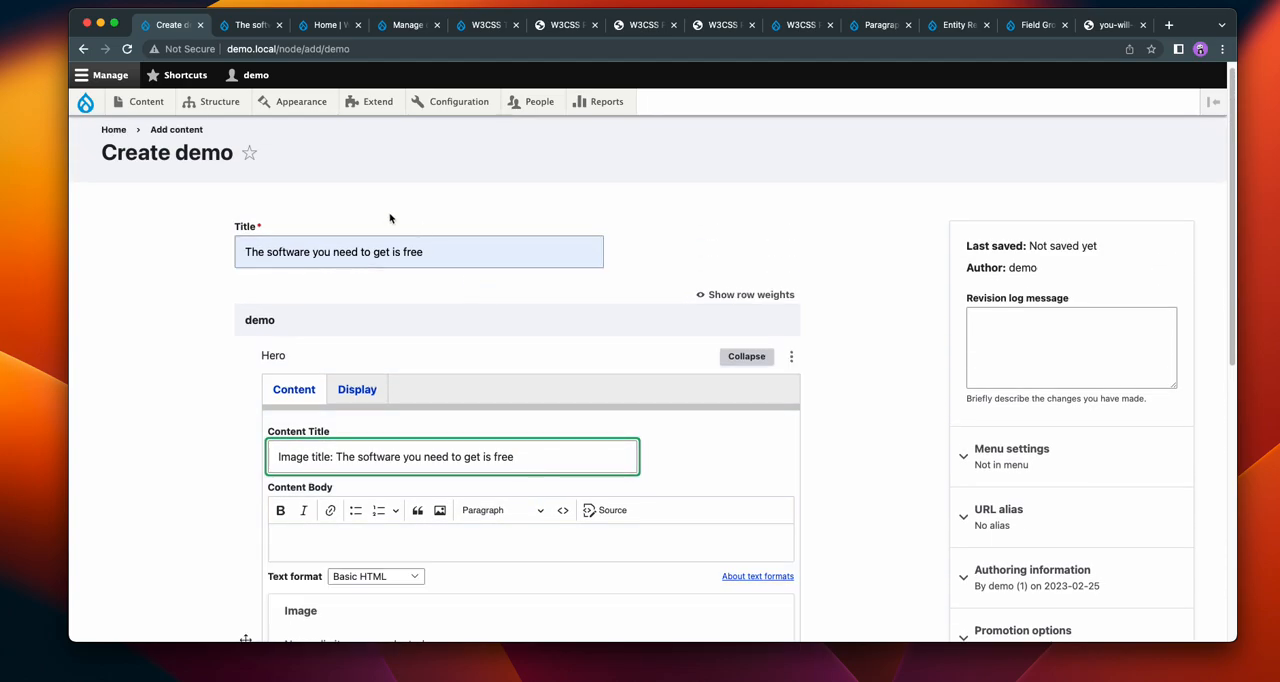
# Step: Upload w3css-demo-12.jpg from the Demo-pic folder as new media for the Hero paragraph's image
pyautogui.scroll(-5, 381, 252)
pyautogui.click(341, 320)
pyautogui.click(318, 246)
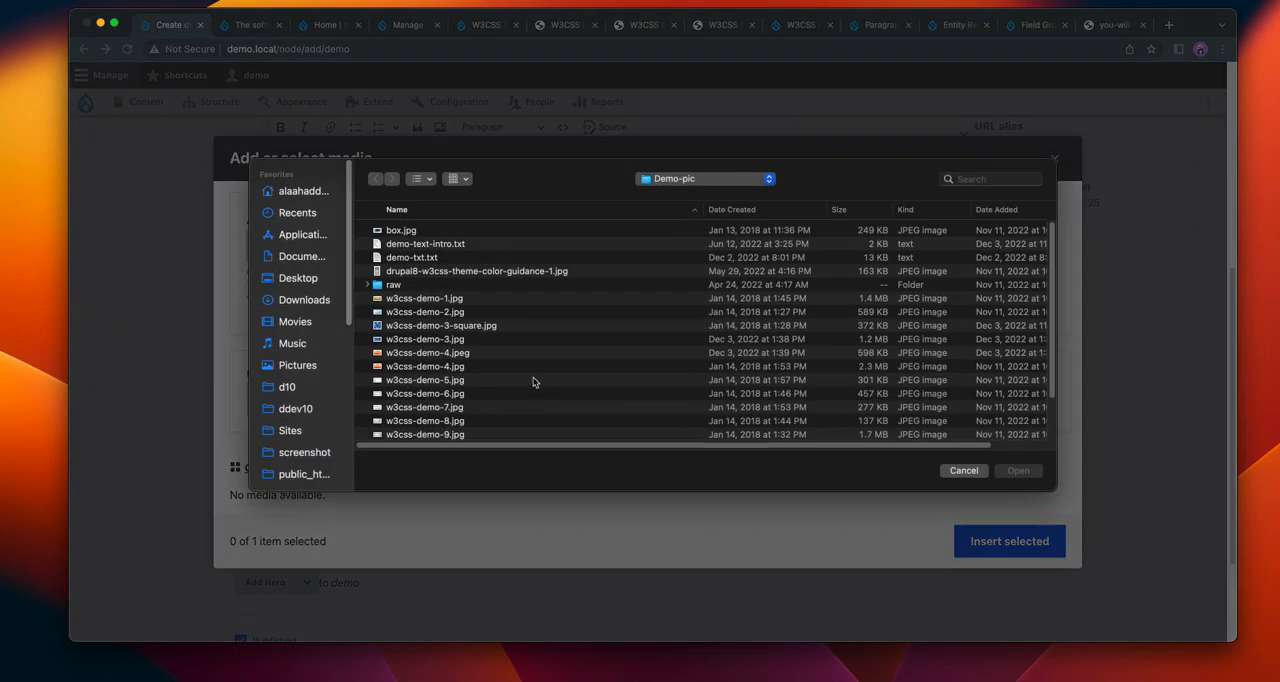
pyautogui.scroll(-1, 534, 380)
pyautogui.click(410, 383)
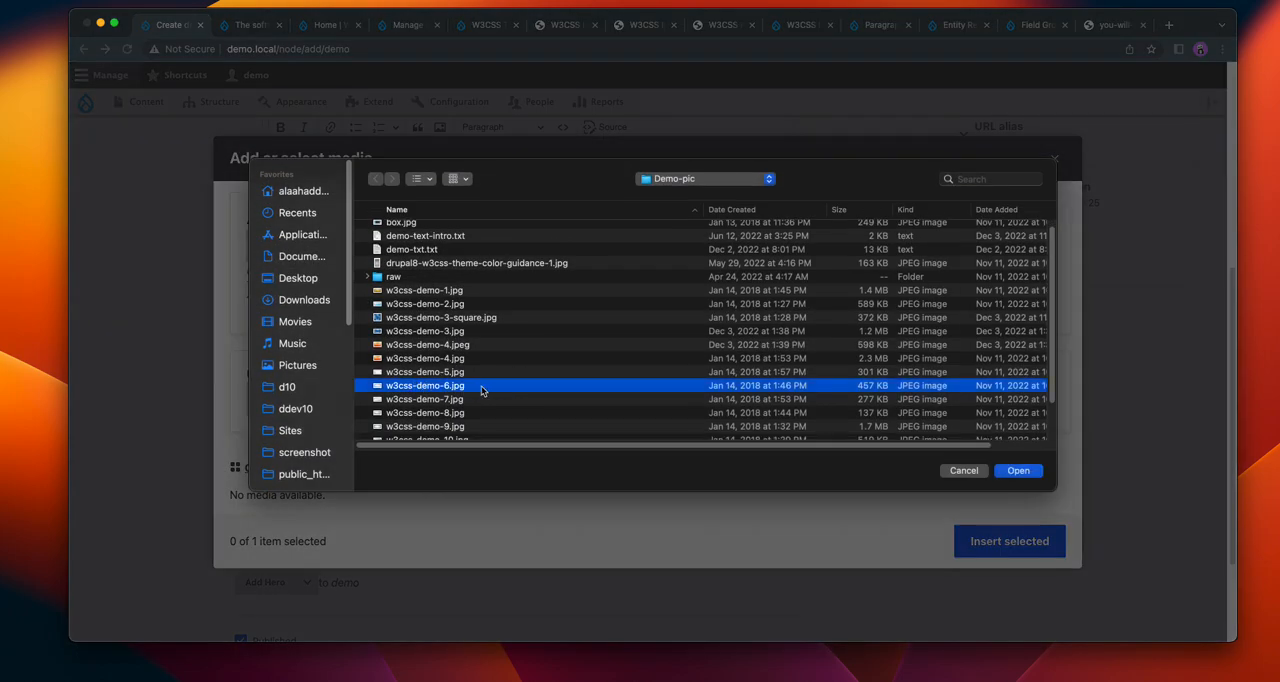
pyautogui.scroll(-2, 460, 386)
pyautogui.click(423, 413)
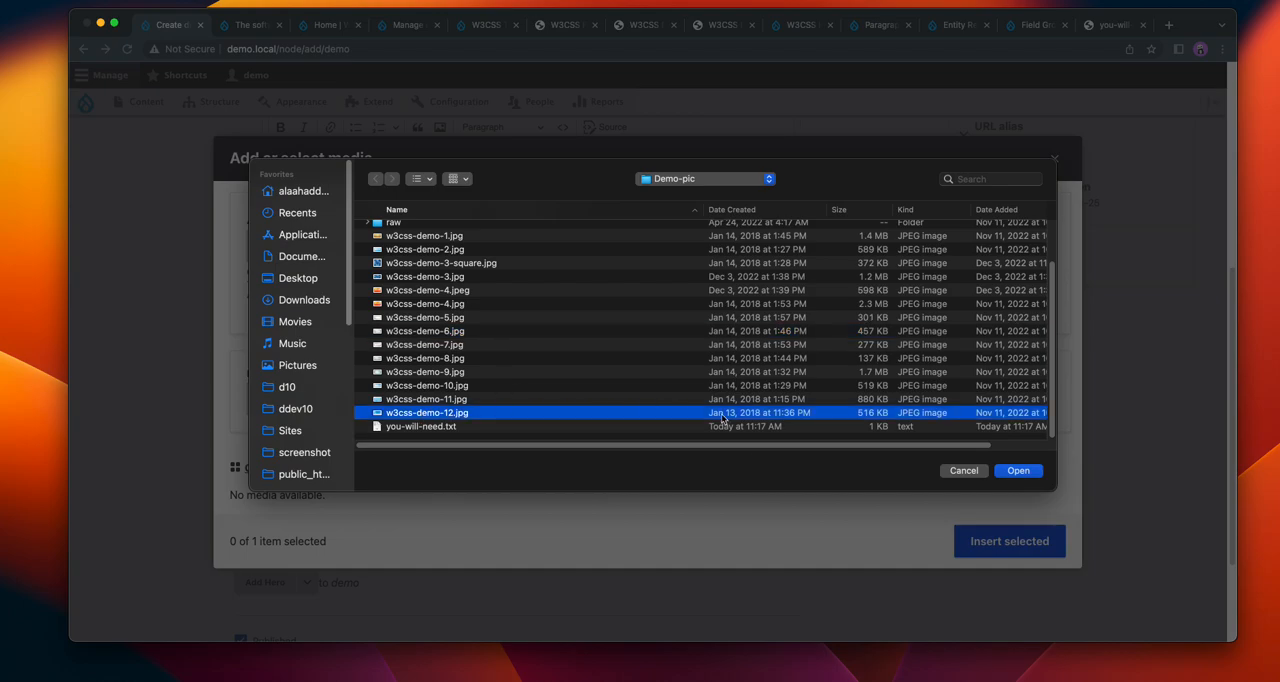
pyautogui.click(1022, 471)
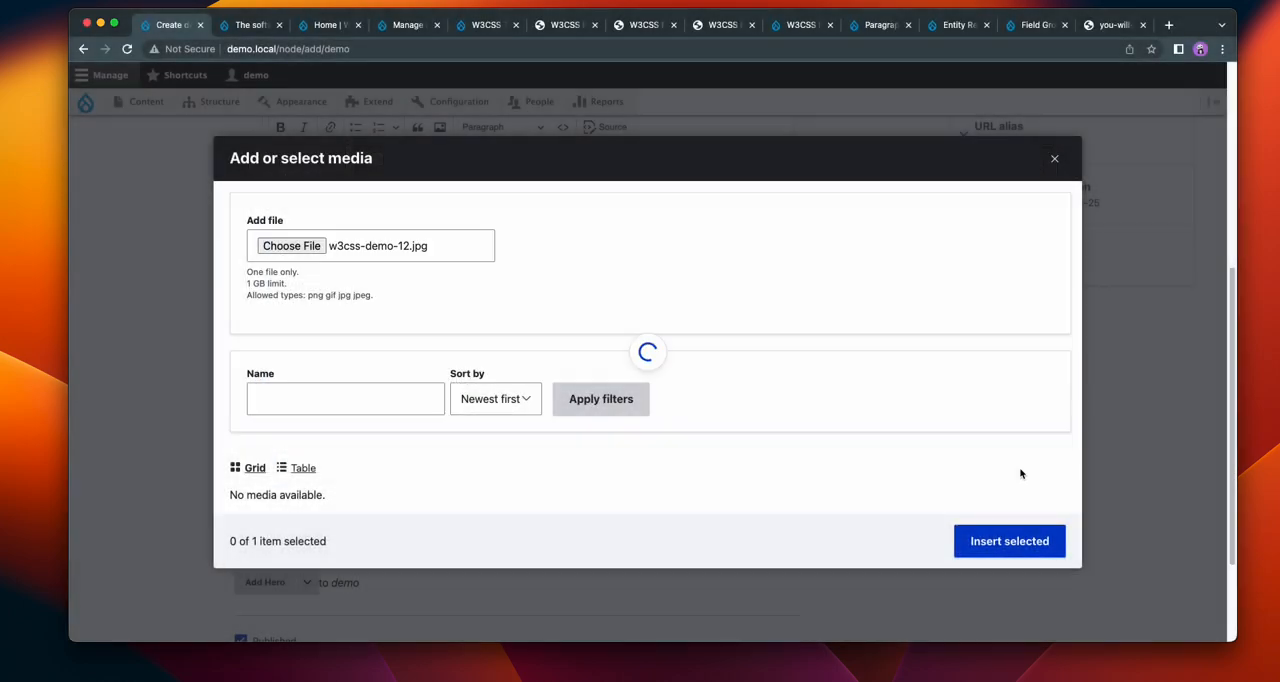
# Step: Set the uploaded image's alternative text to "w3css-demo-1", save the media item and insert it into the Hero paragraph
pyautogui.click(510, 292)
pyautogui.click(503, 329)
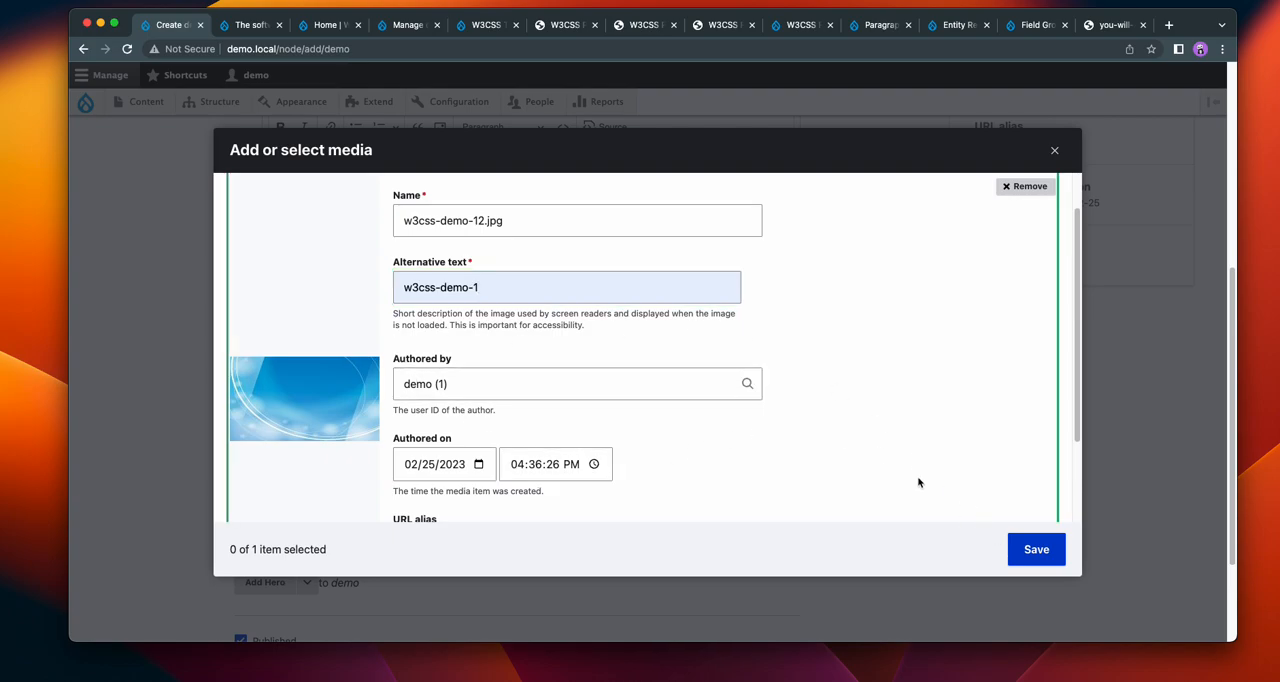
pyautogui.click(1034, 551)
pyautogui.click(1000, 562)
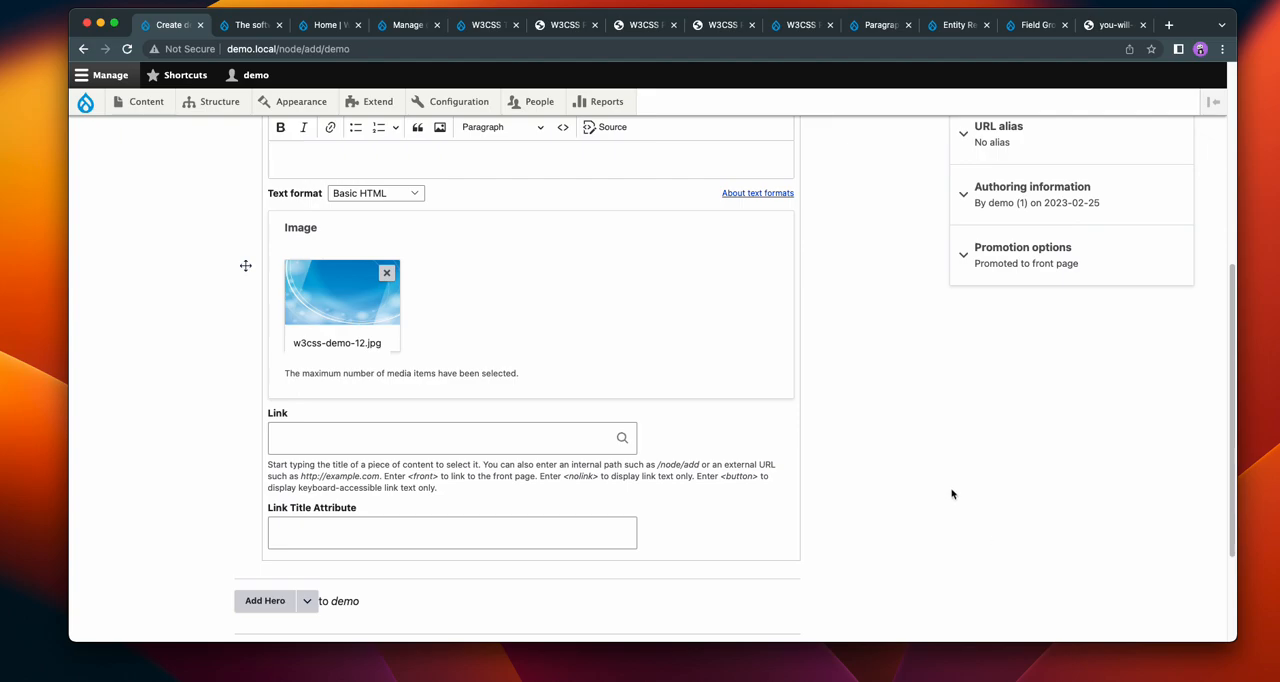
# Step: Link the Hero paragraph to the content "The software you need to get is free" and enter "Link Title Att" as its link title attribute
pyautogui.click(436, 446)
pyautogui.write('a')
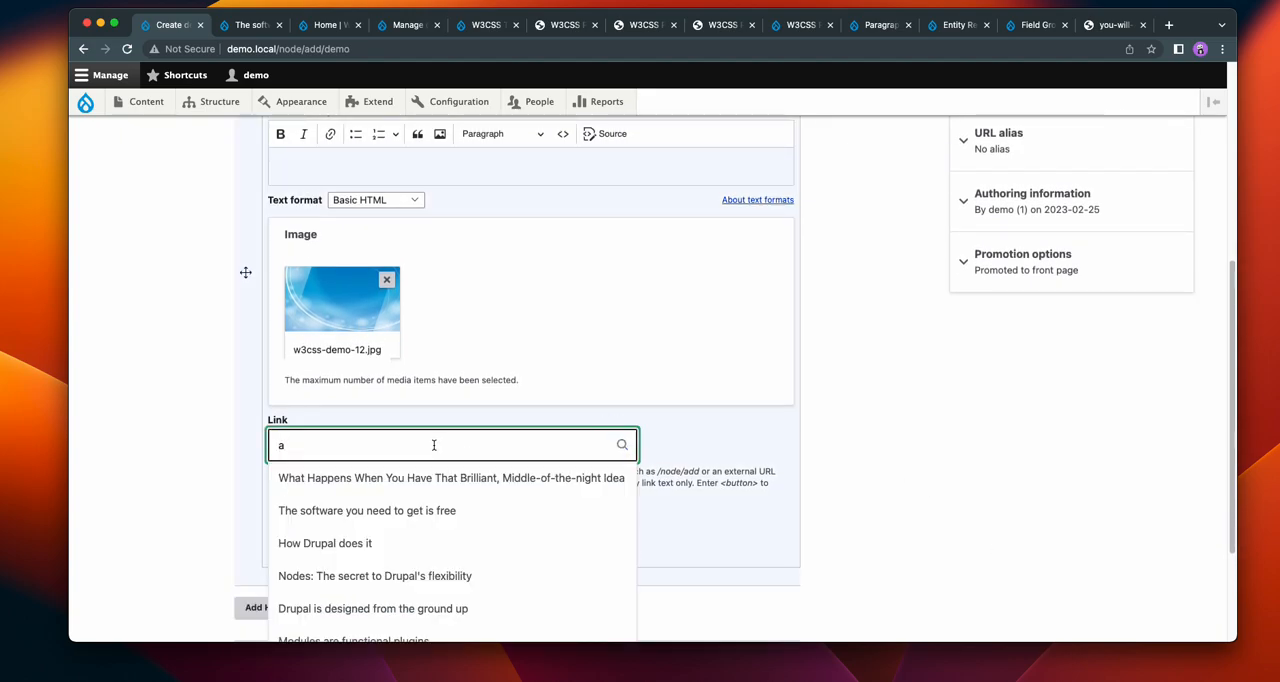
pyautogui.click(414, 510)
pyautogui.click(320, 534)
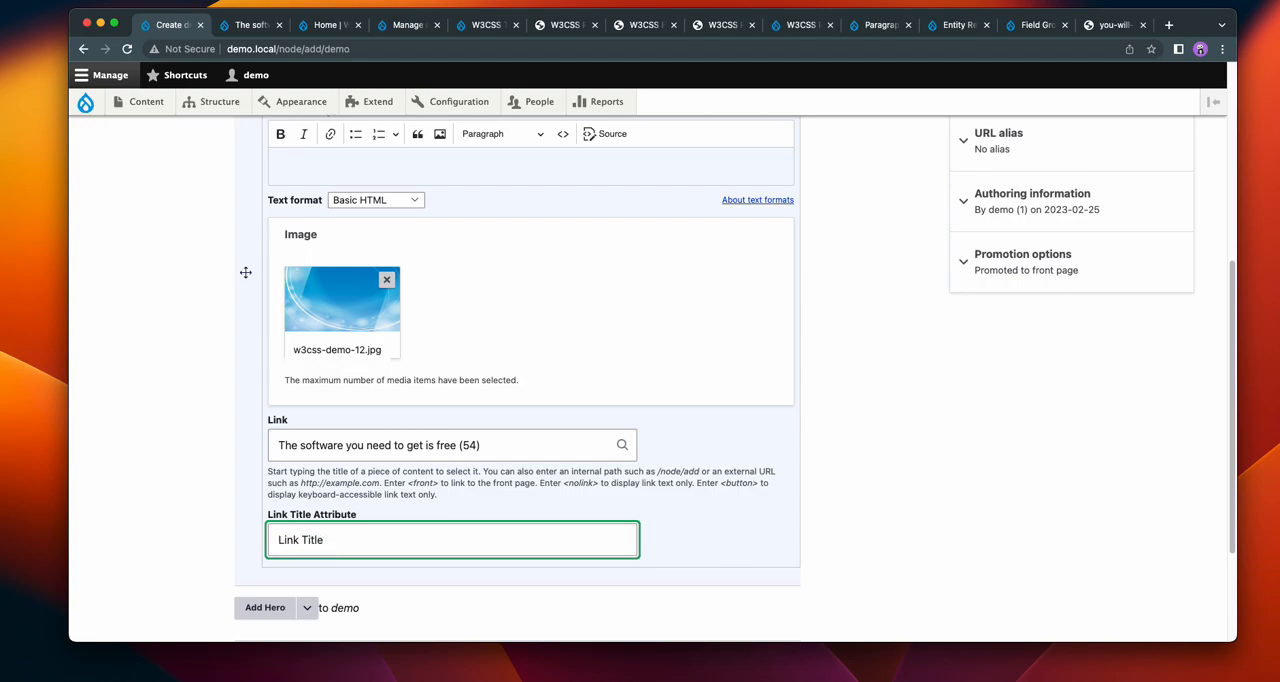
pyautogui.click(136, 420)
pyautogui.scroll(3, 180, 428)
pyautogui.scroll(-2, 418, 401)
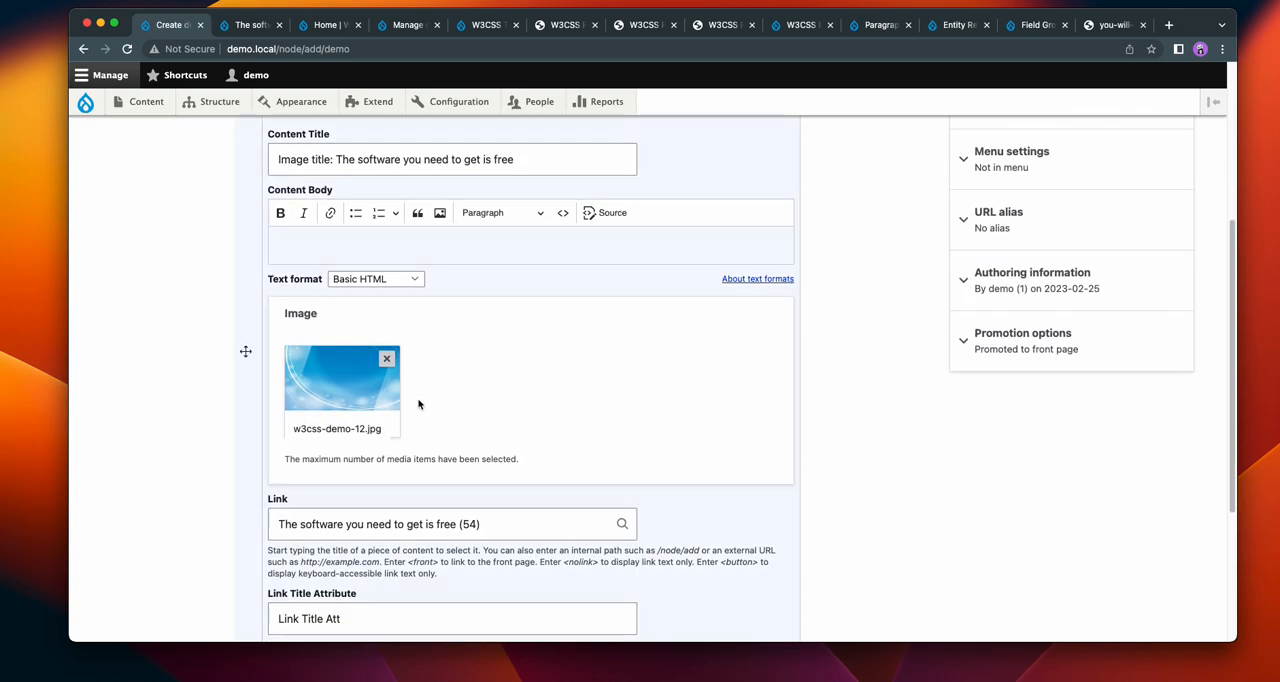
pyautogui.scroll(-1, 622, 590)
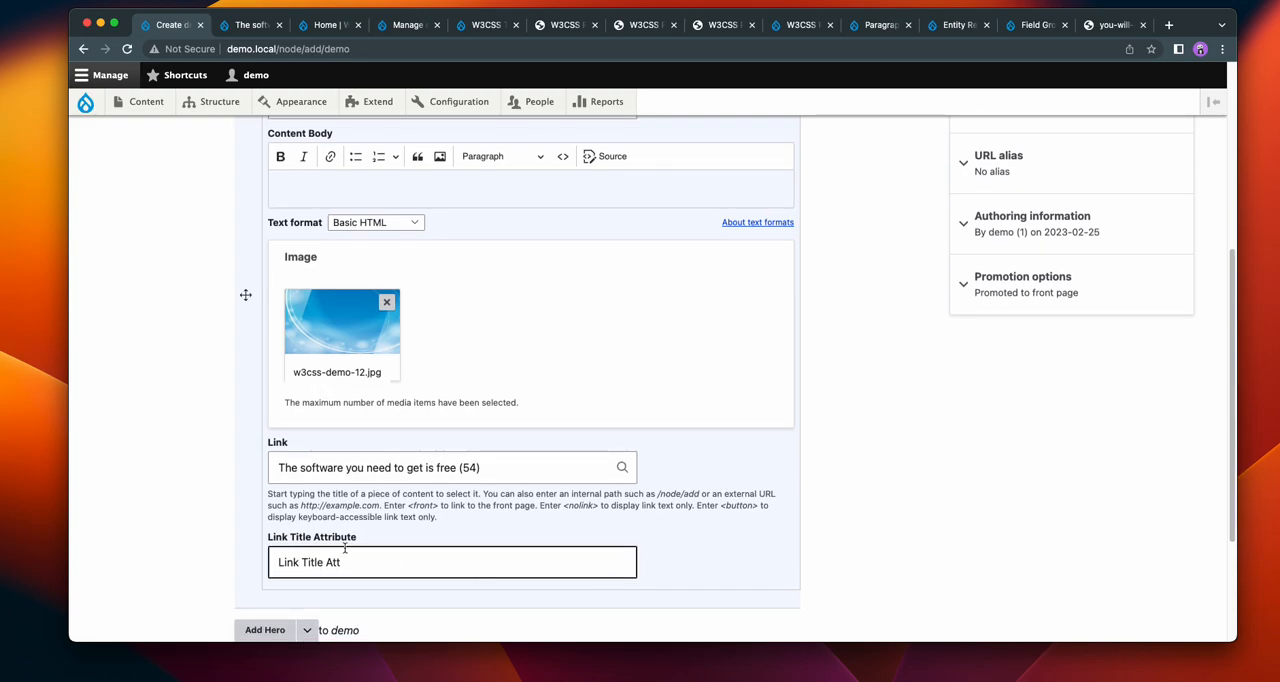
# Step: Copy the demo text starting "submarine, or robot. For this reason, Drupal may be described" and paste it into the Hero paragraph's Content Body
pyautogui.scroll(2, 120, 471)
pyautogui.click(380, 261)
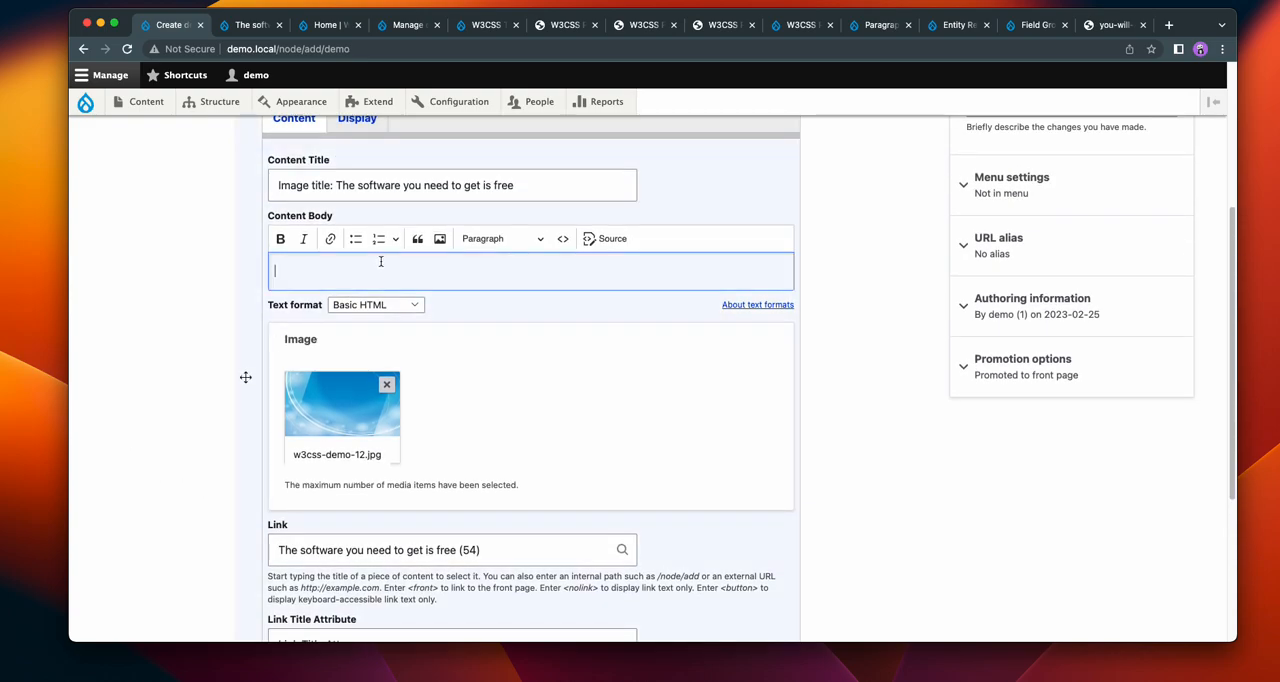
pyautogui.press('super+Tab')
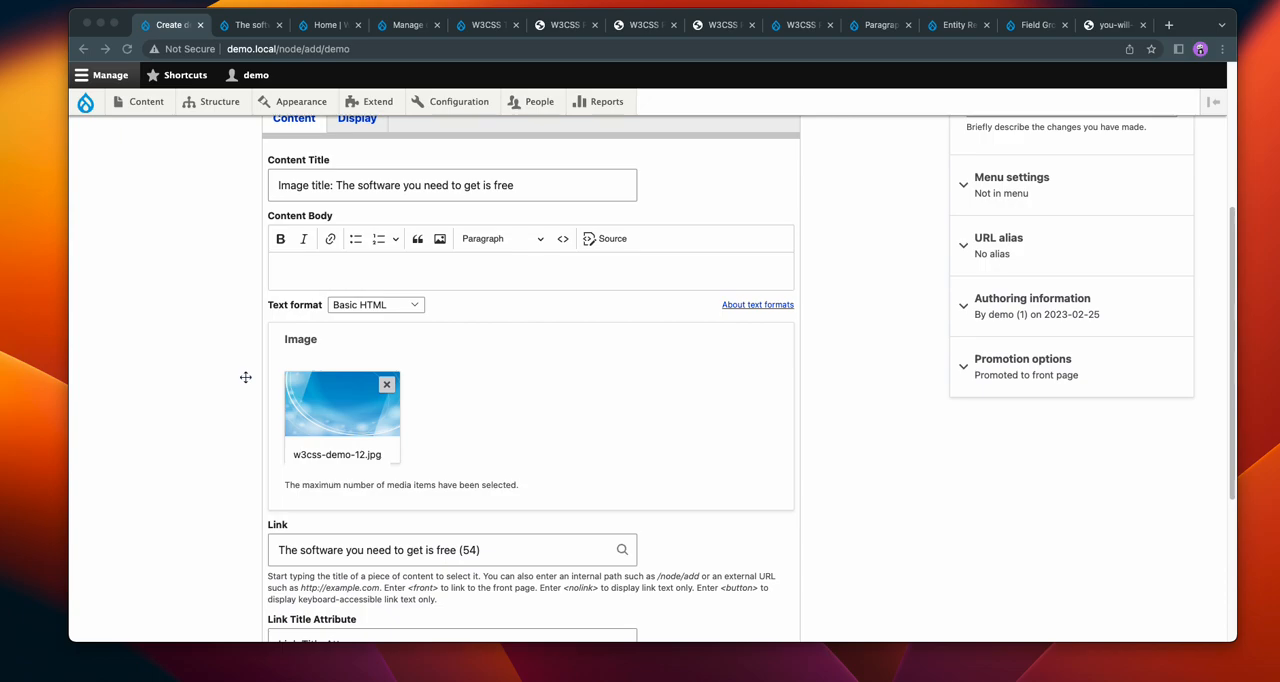
pyautogui.click(383, 277)
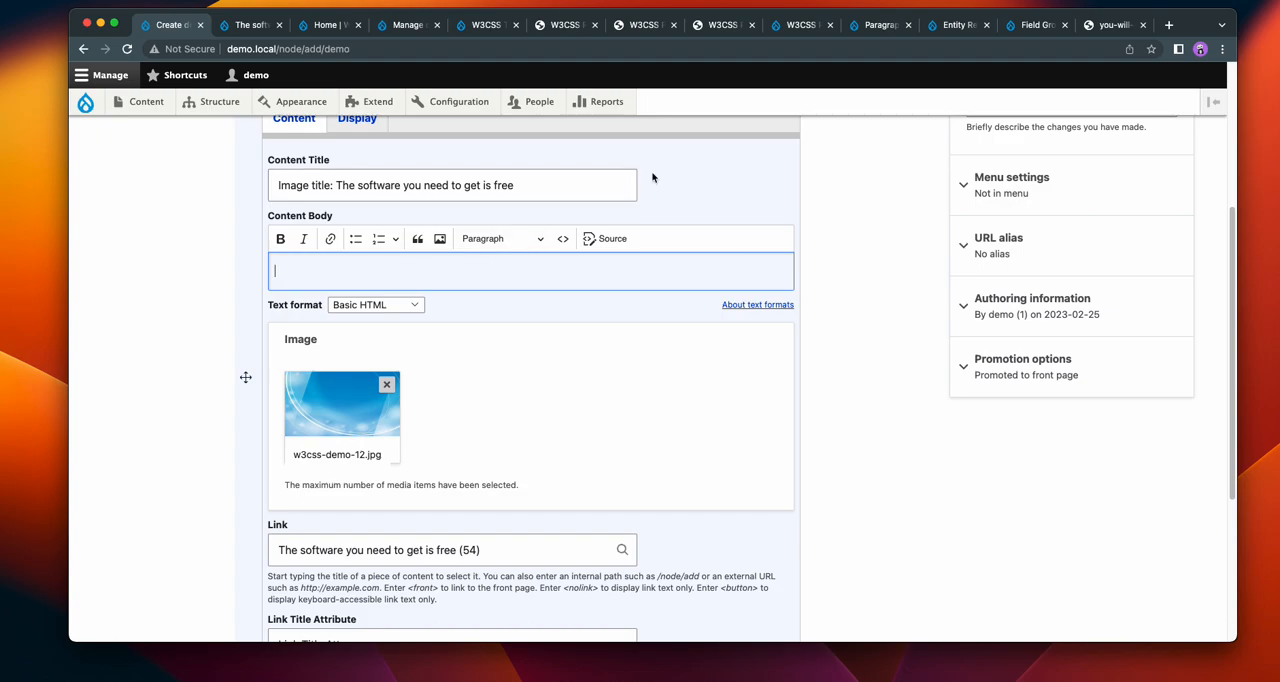
pyautogui.press('super+v')
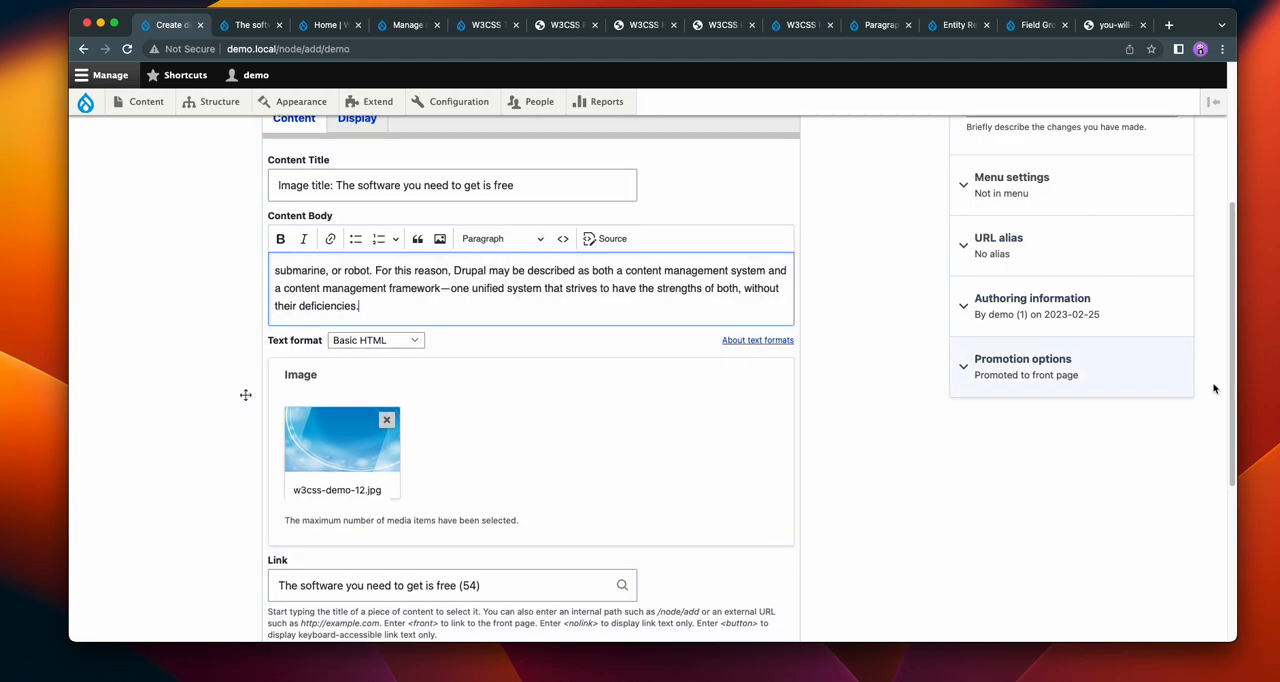
# Step: Check the Hero paragraph's display options and content, save the new demo page, and view the Hero on it
pyautogui.scroll(3, 883, 297)
pyautogui.click(364, 246)
pyautogui.click(280, 254)
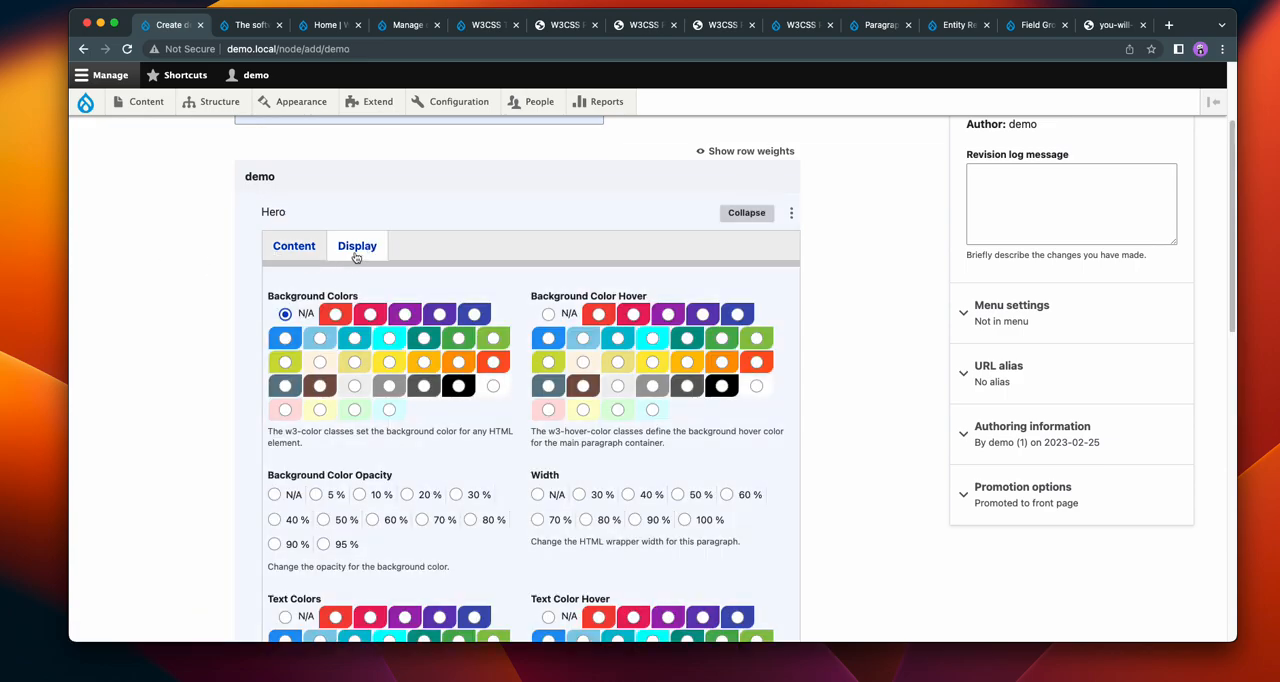
pyautogui.scroll(-5, 149, 268)
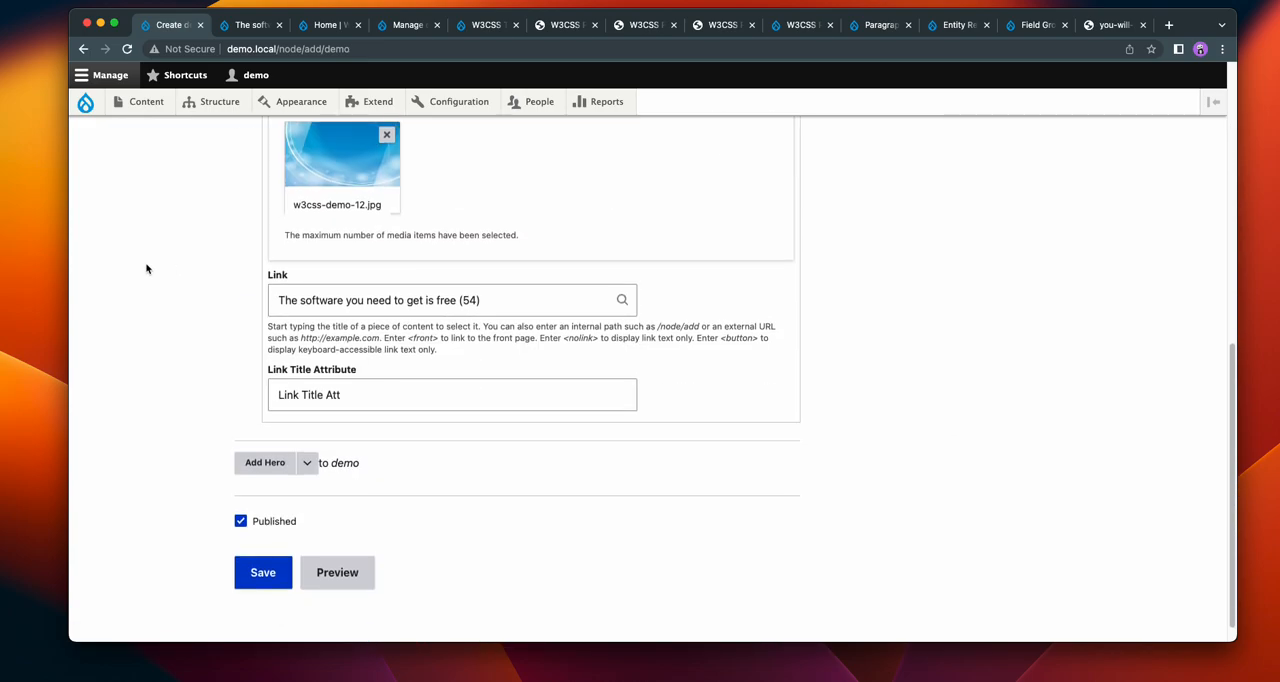
pyautogui.scroll(10, 149, 268)
pyautogui.scroll(-10, 149, 268)
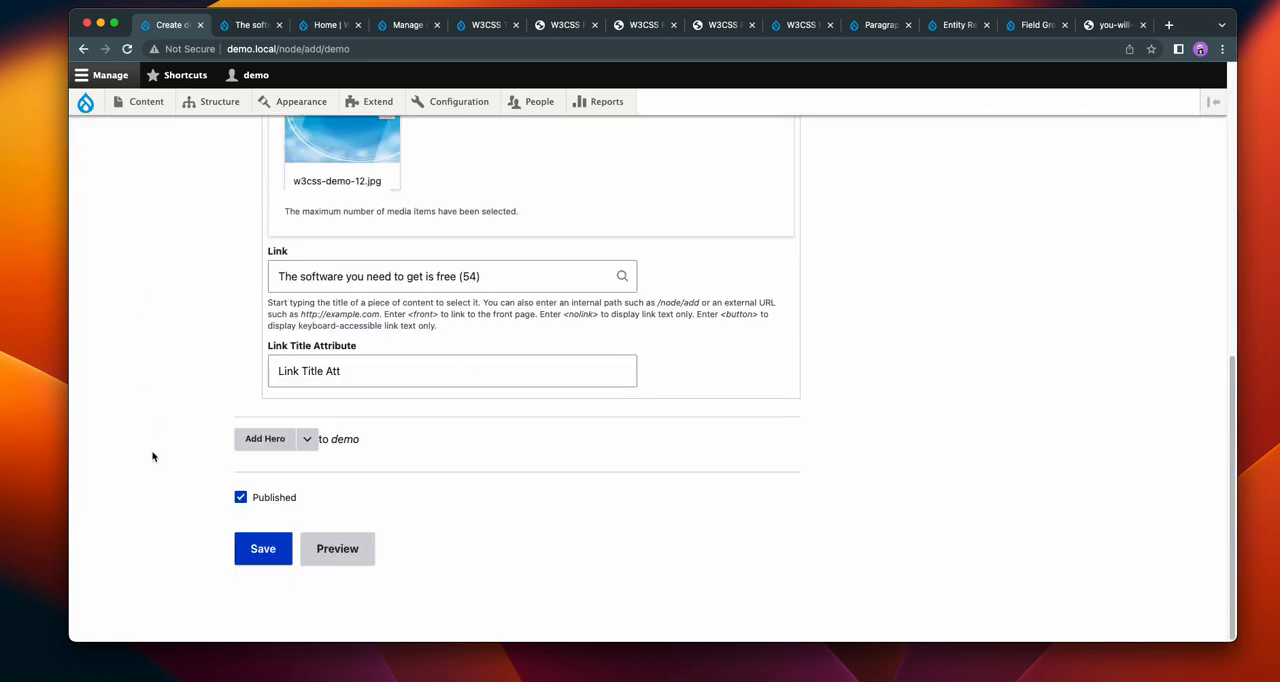
pyautogui.click(255, 550)
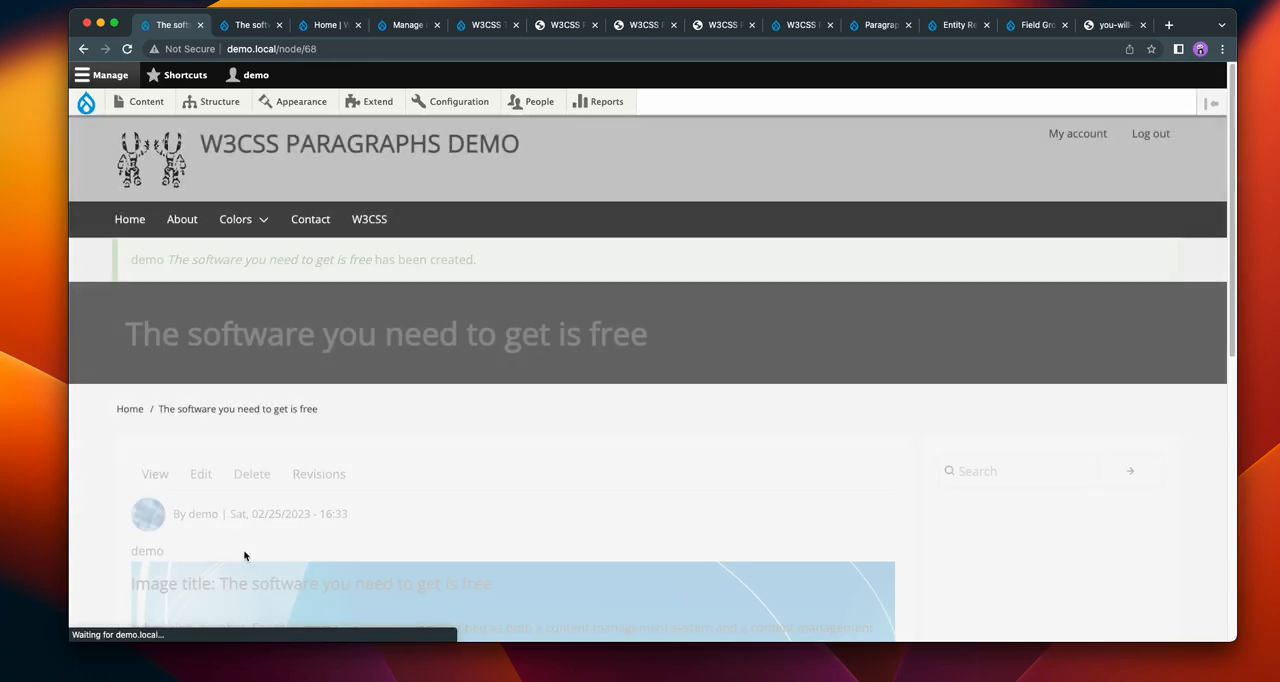
pyautogui.scroll(-5, 1031, 237)
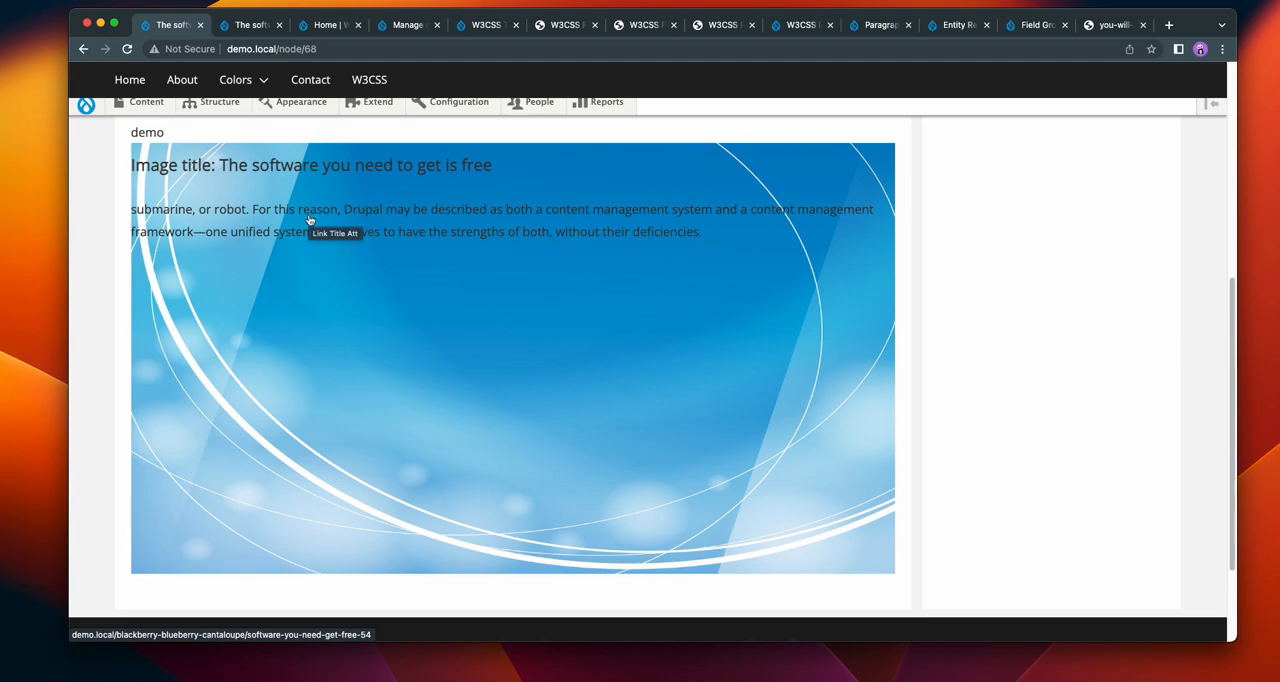
# Step: Edit the demo page's Hero display with a yellow background colour, 50 % background opacity and 70 % width
pyautogui.scroll(3, 320, 220)
pyautogui.click(200, 198)
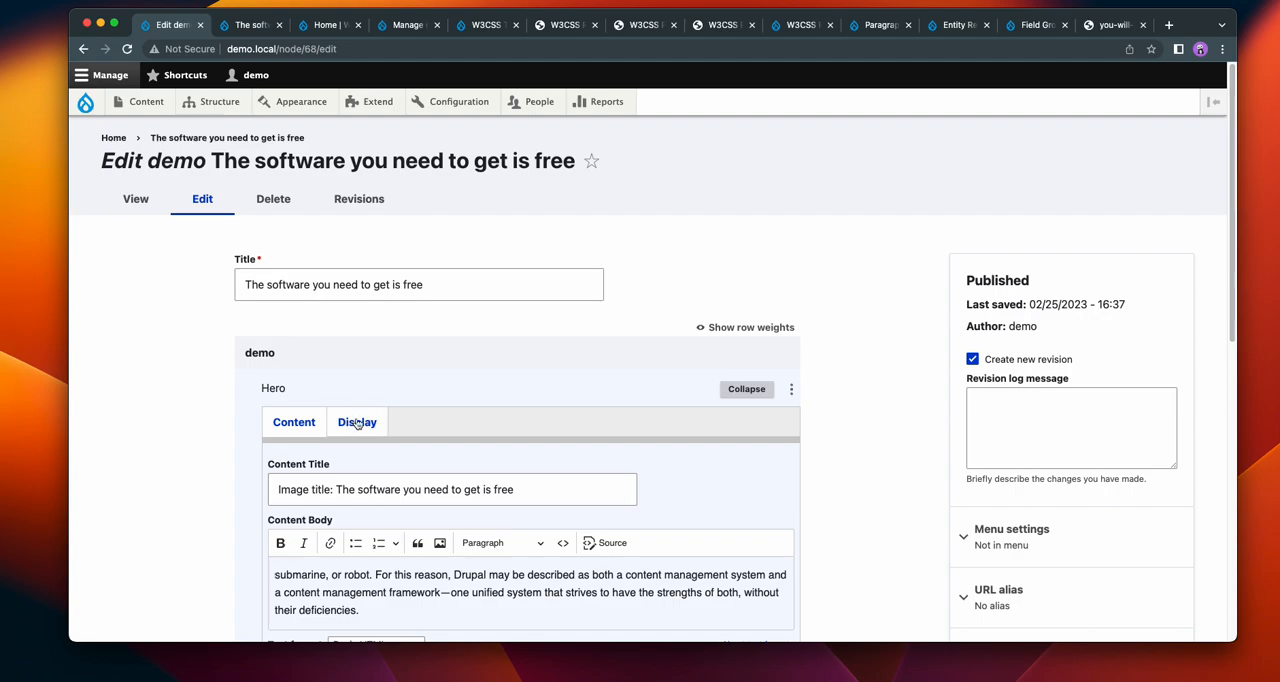
pyautogui.click(357, 421)
pyautogui.scroll(-5, 132, 392)
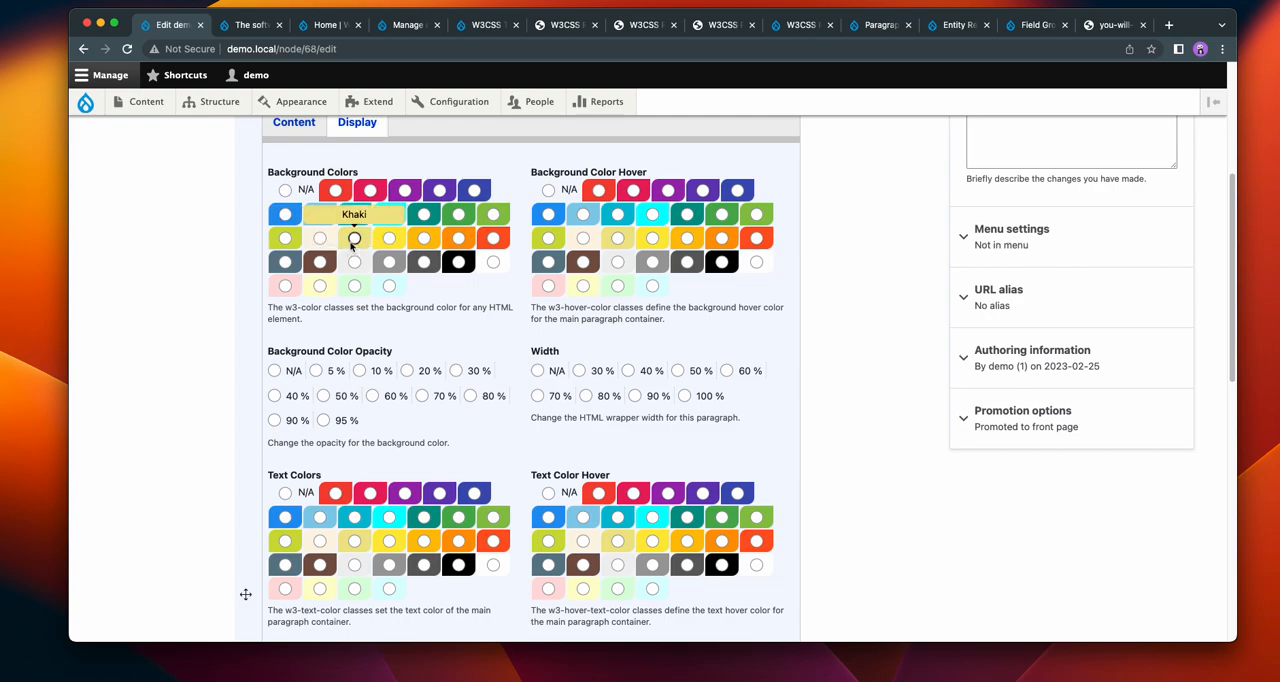
pyautogui.click(389, 238)
pyautogui.click(324, 396)
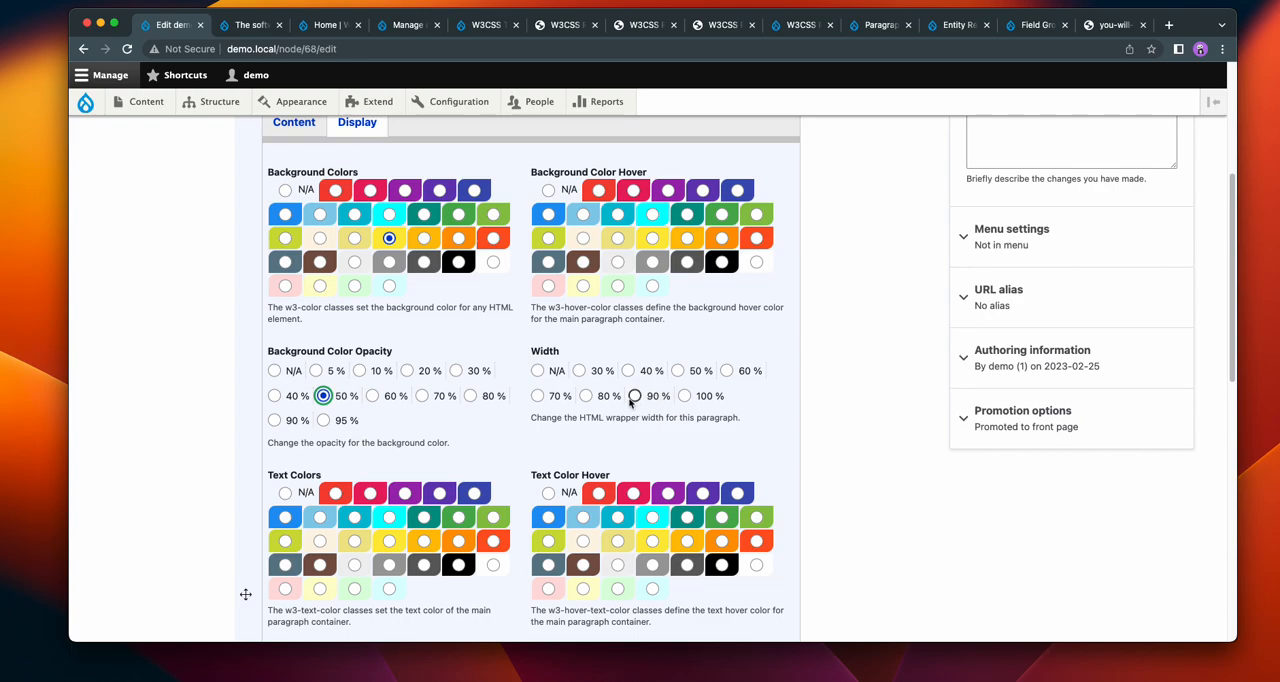
pyautogui.click(538, 396)
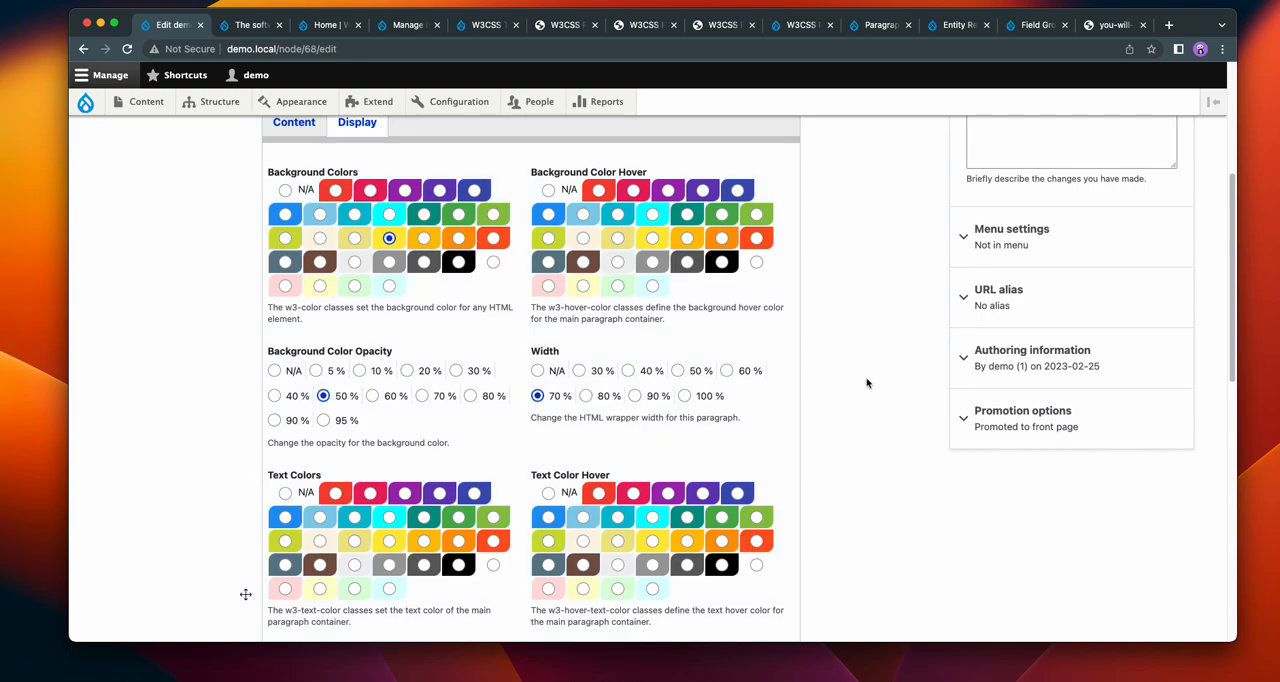
# Step: Save the demo page and view the Hero with its yellow overlay and reduced width
pyautogui.scroll(-15, 860, 390)
pyautogui.click(266, 550)
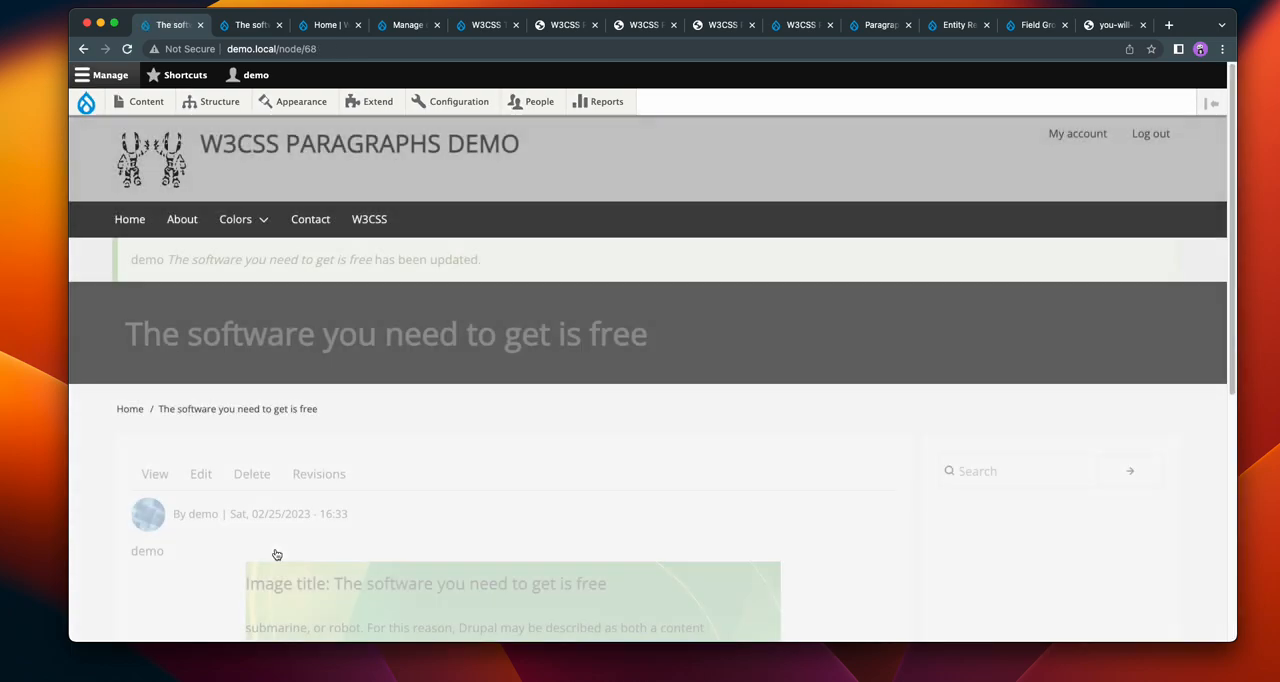
pyautogui.scroll(-3, 711, 294)
pyautogui.scroll(-2, 828, 351)
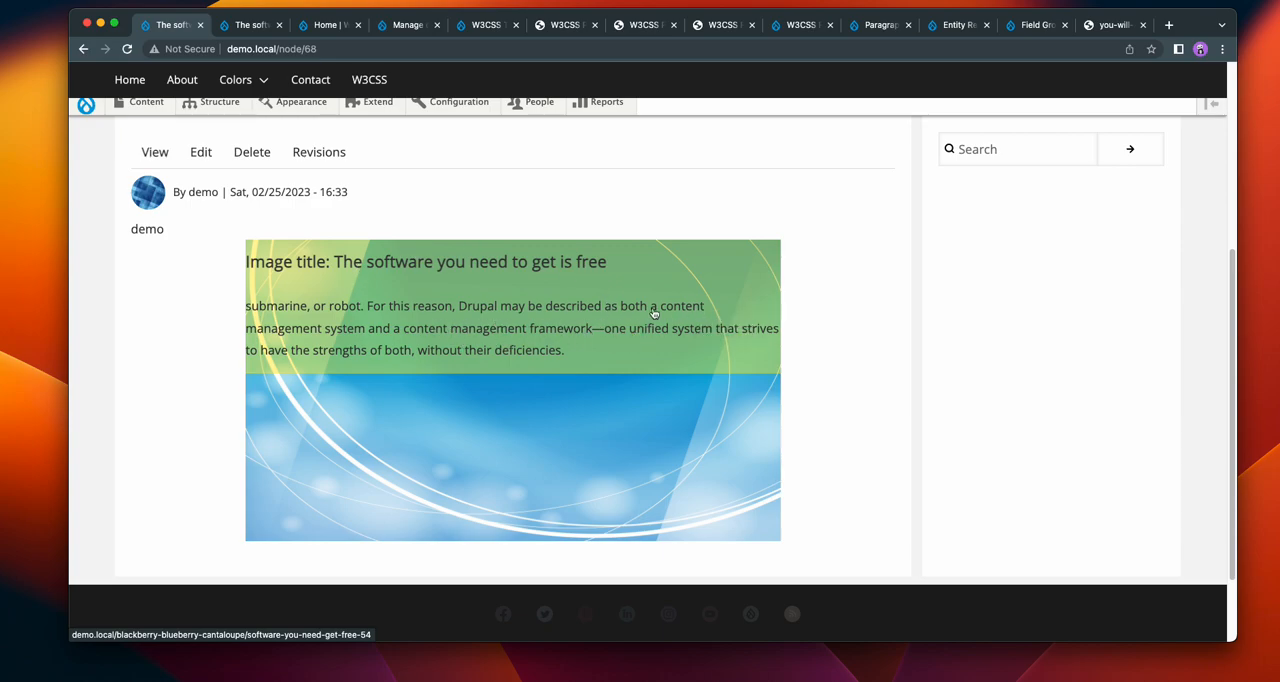
# Step: Reopen the demo page's Hero display options and set background opacity to N/A and the background colour to indigo
pyautogui.scroll(2, 829, 310)
pyautogui.click(195, 252)
pyautogui.scroll(-3, 197, 246)
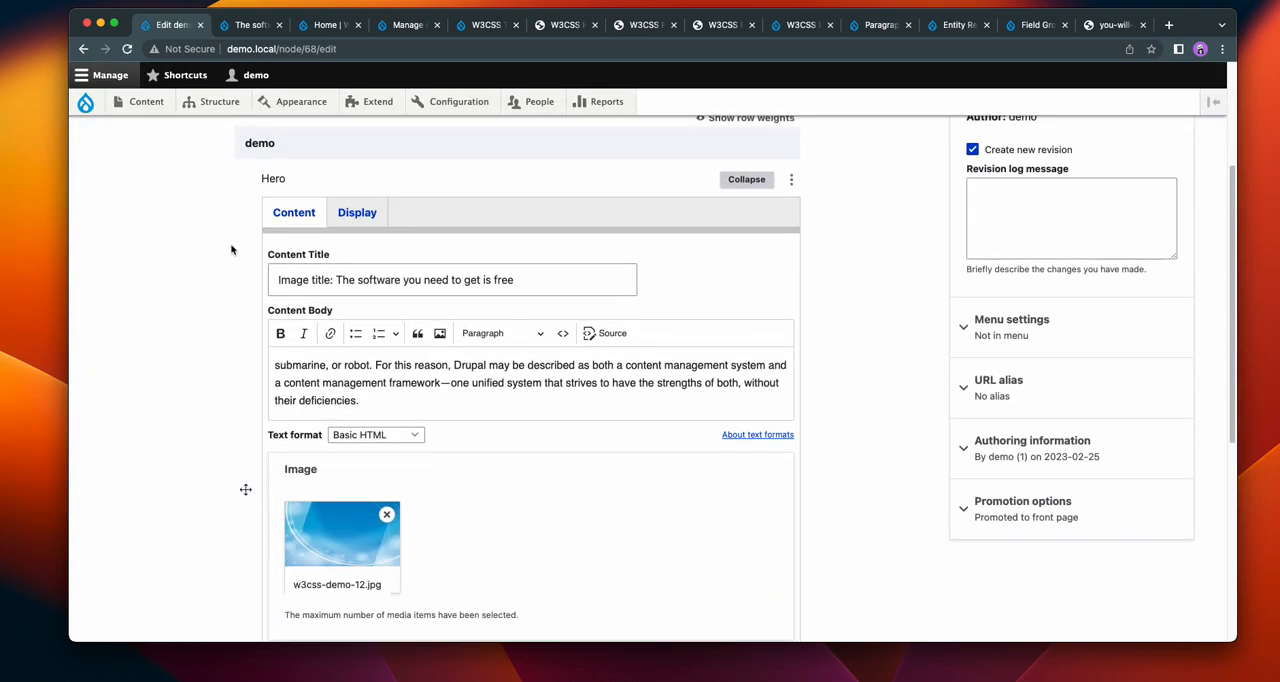
pyautogui.click(366, 216)
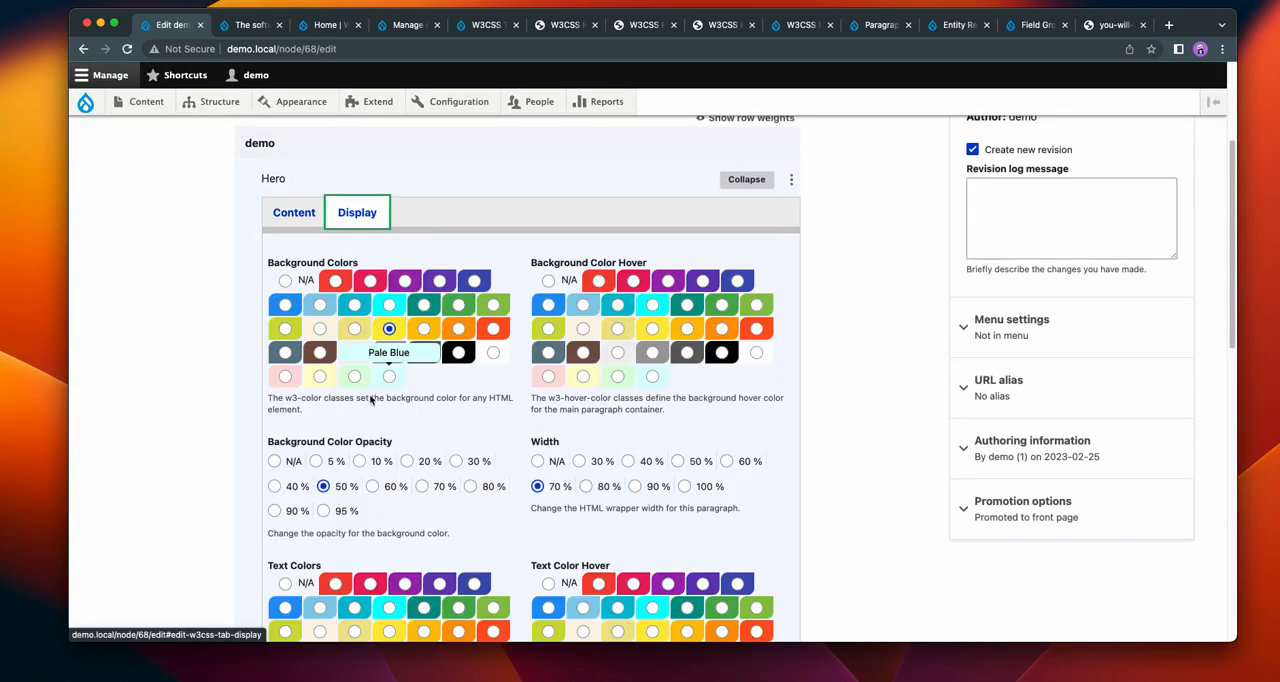
pyautogui.click(274, 461)
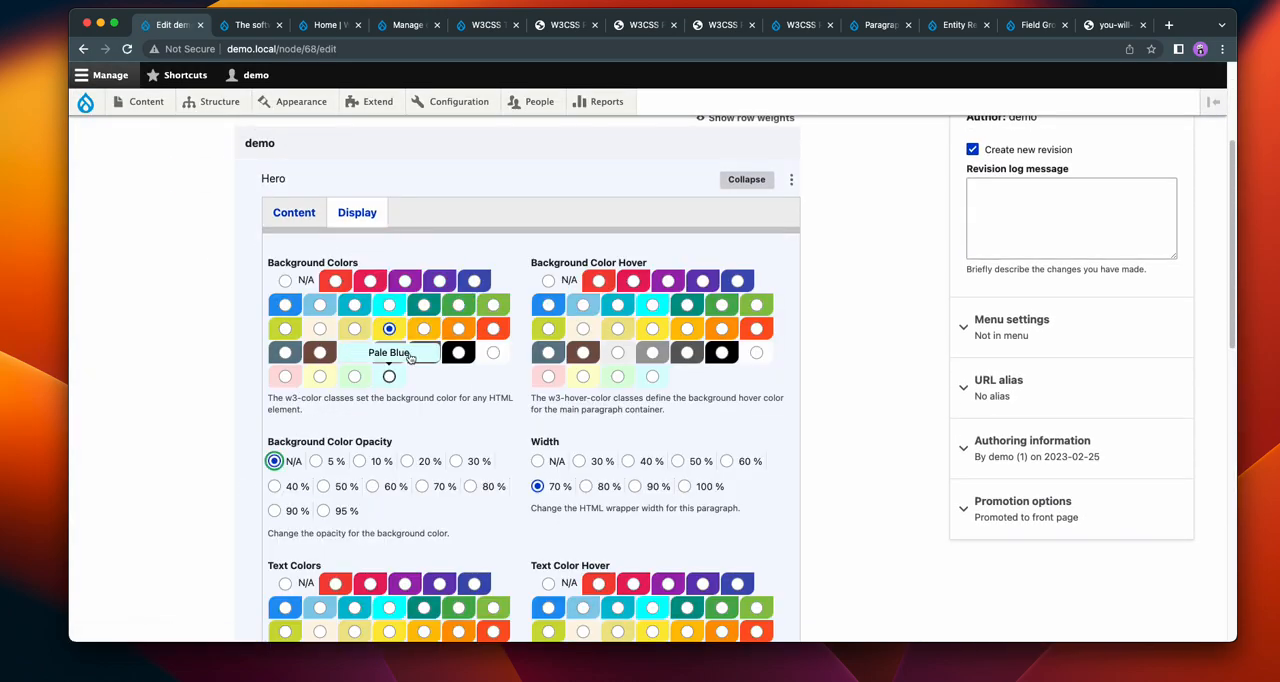
pyautogui.click(479, 284)
pyautogui.scroll(-5, 140, 342)
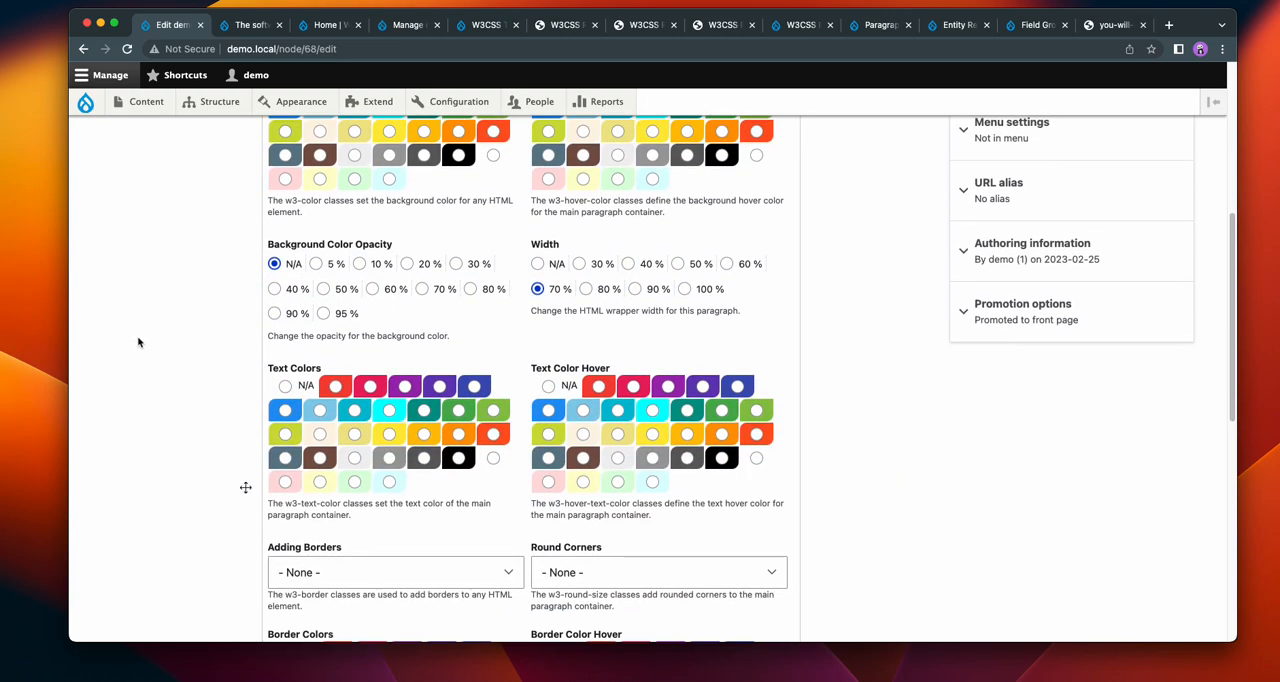
# Step: Set the Hero paragraph's border colour to Sand and its text colour to Light Gray
pyautogui.scroll(-2, 140, 342)
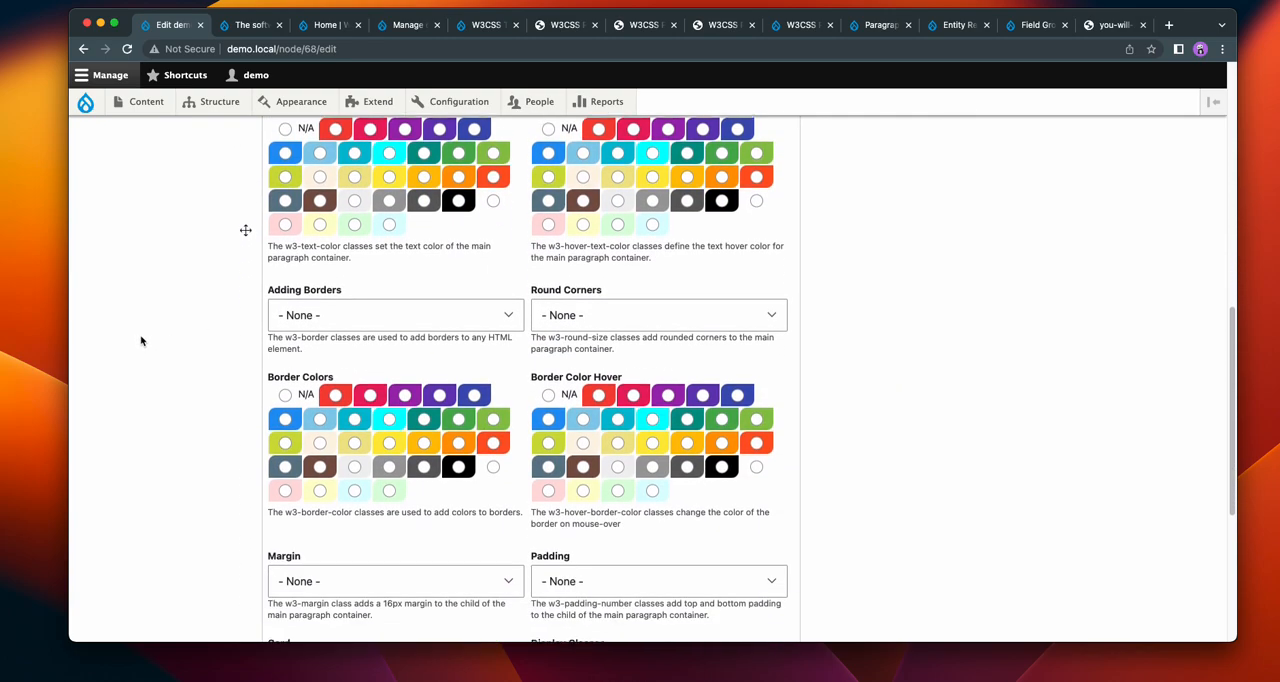
pyautogui.click(319, 441)
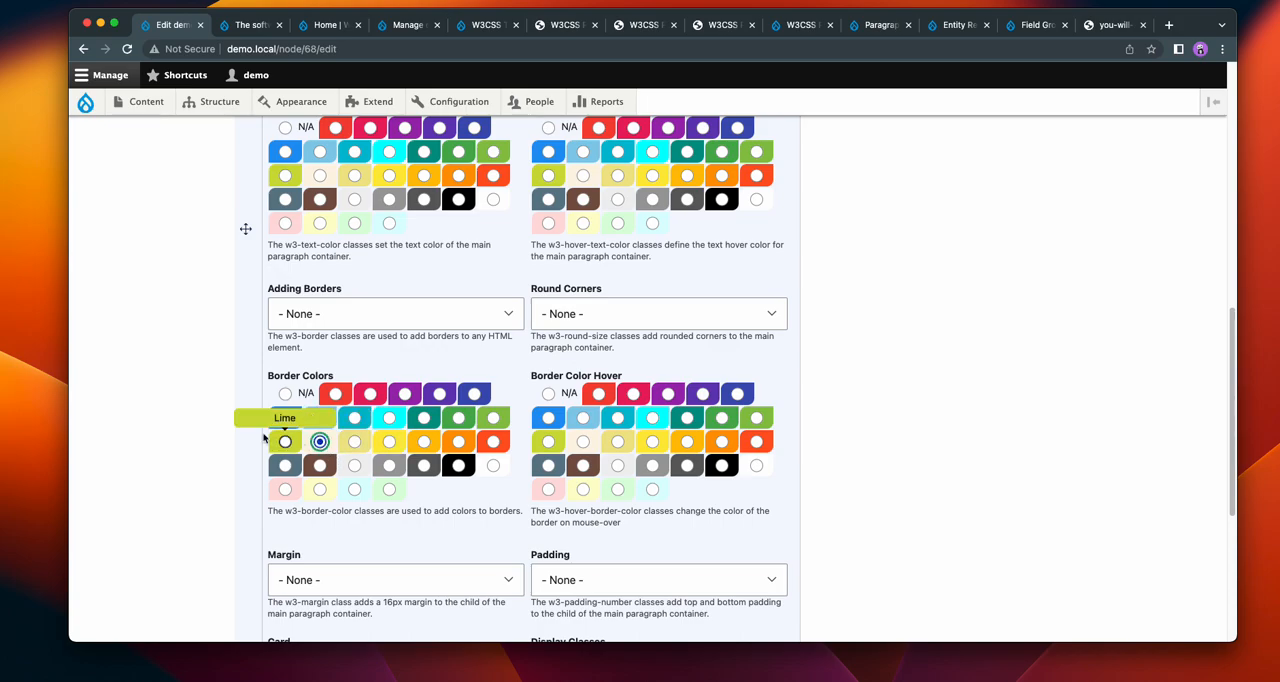
pyautogui.scroll(-1, 329, 463)
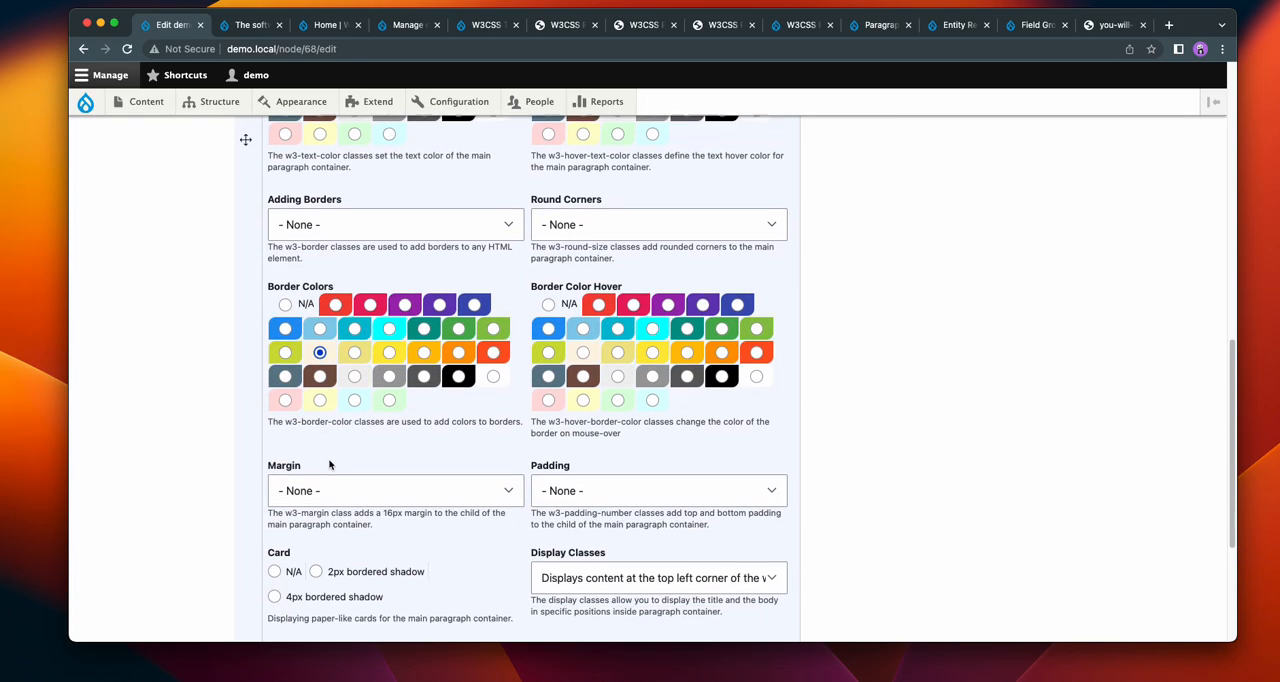
pyautogui.scroll(3, 330, 464)
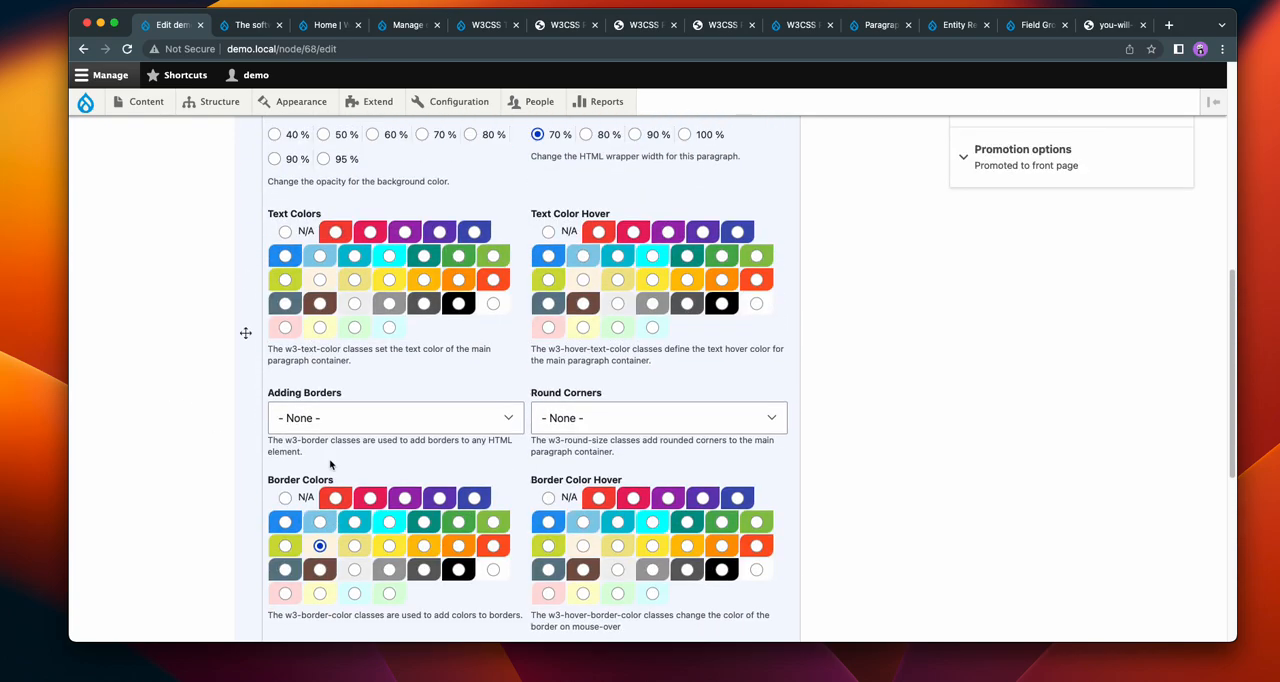
pyautogui.click(355, 305)
# Step: Save the demo page and view the Hero with its indigo background and light text
pyautogui.scroll(-5, 154, 316)
pyautogui.click(255, 547)
pyautogui.scroll(-3, 600, 261)
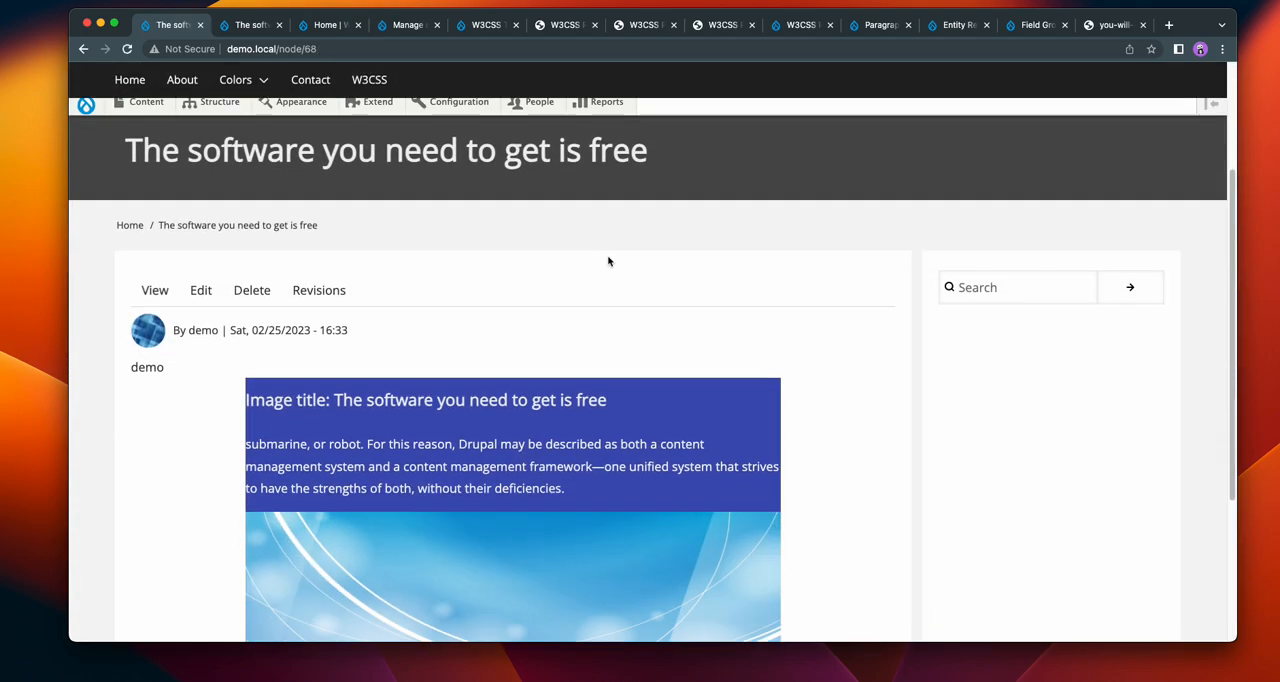
pyautogui.scroll(-3, 608, 261)
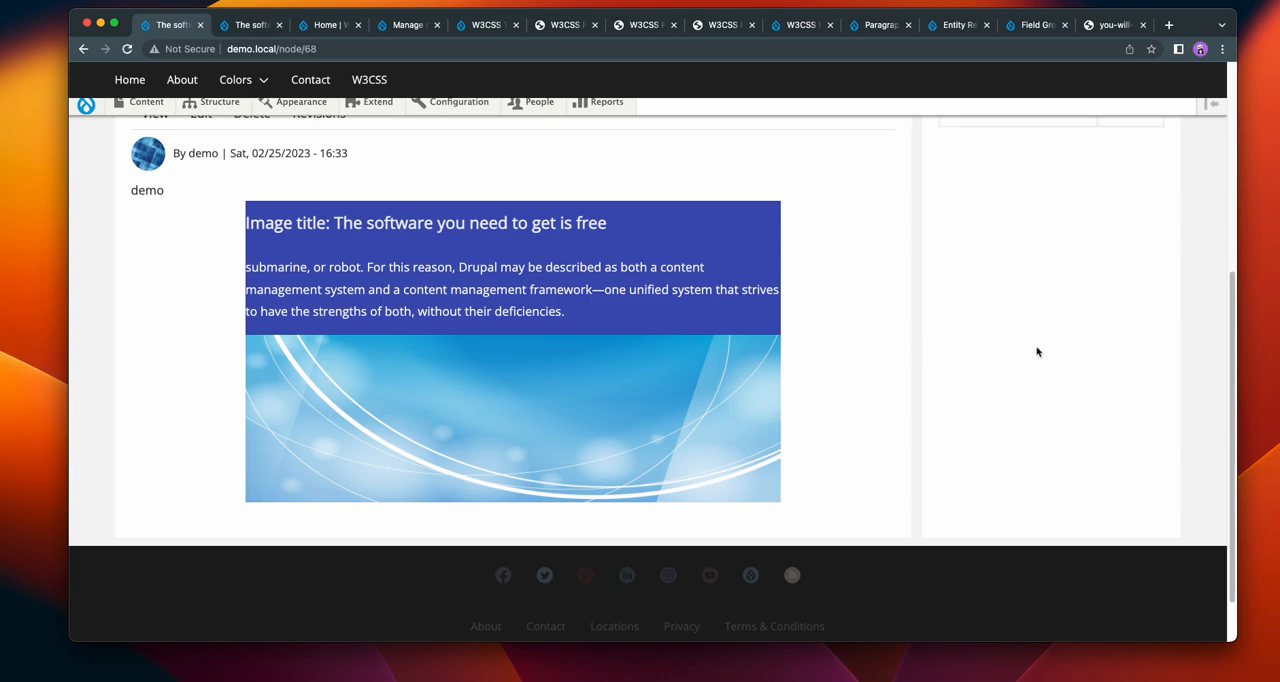
# Step: Reopen the demo page's Hero display options and set round corners to an 8px border radius
pyautogui.scroll(2, 1048, 350)
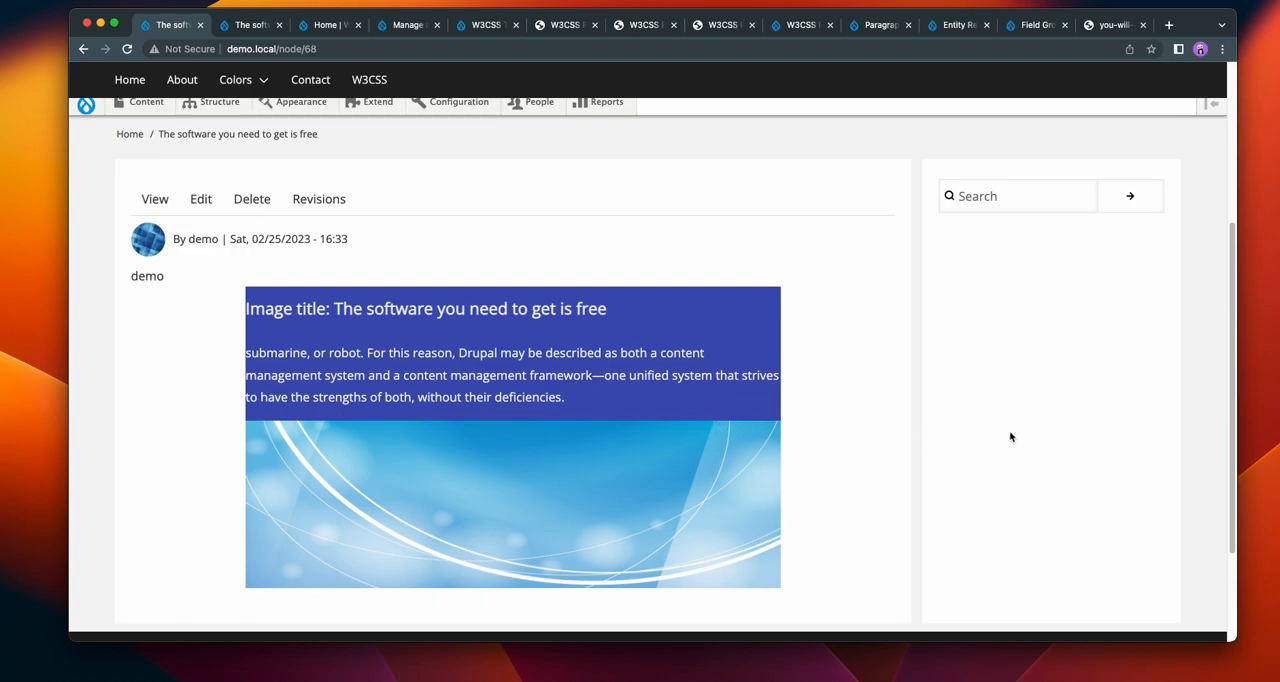
pyautogui.click(201, 199)
pyautogui.scroll(-1, 629, 300)
pyautogui.scroll(-4, 629, 300)
pyautogui.click(358, 210)
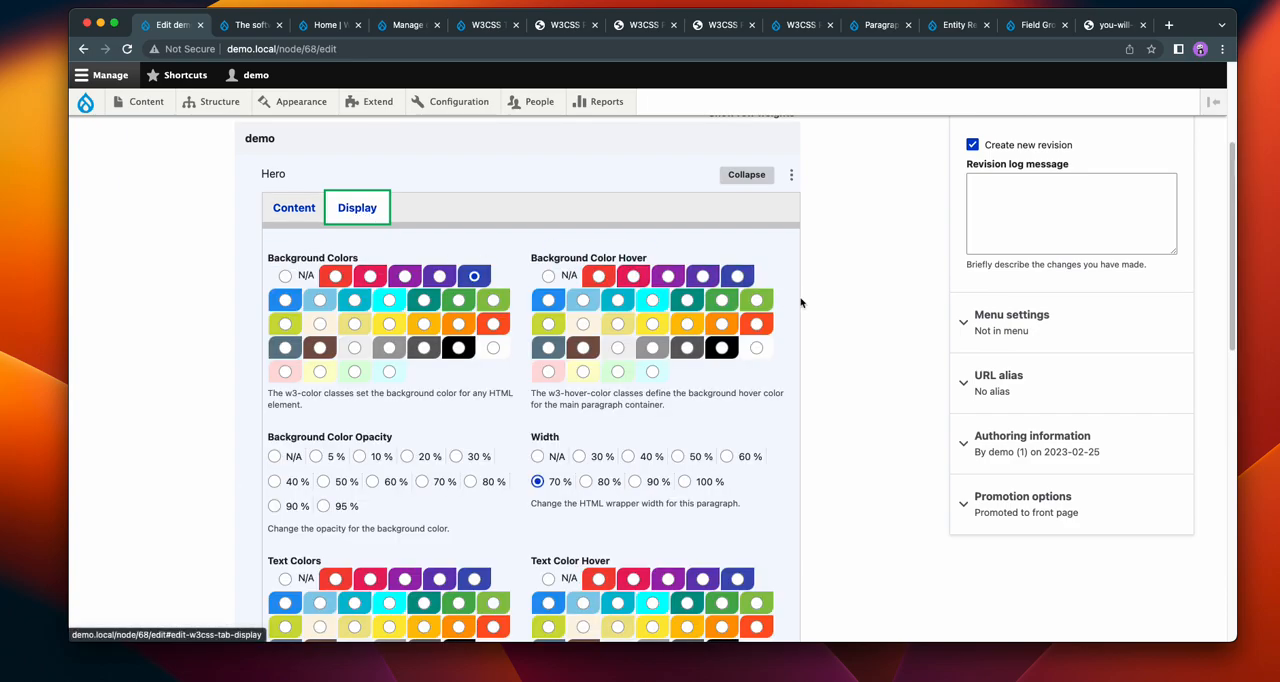
pyautogui.scroll(-2, 829, 305)
pyautogui.scroll(-6, 829, 305)
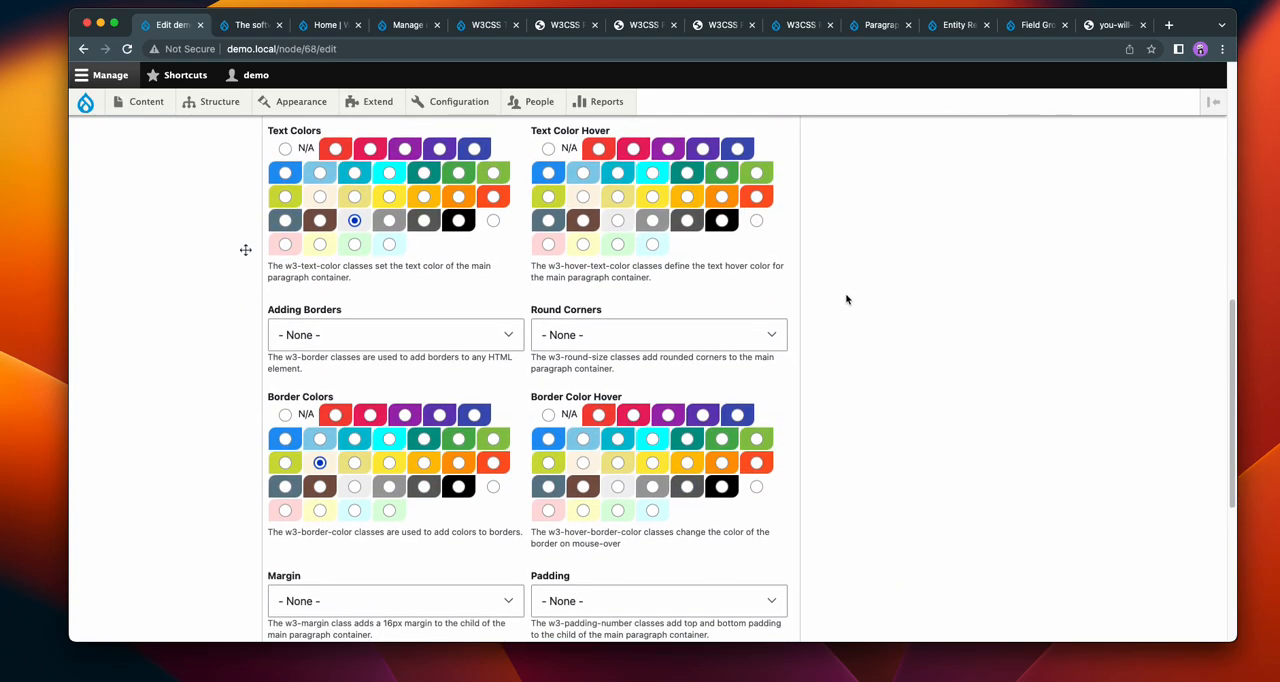
pyautogui.click(690, 334)
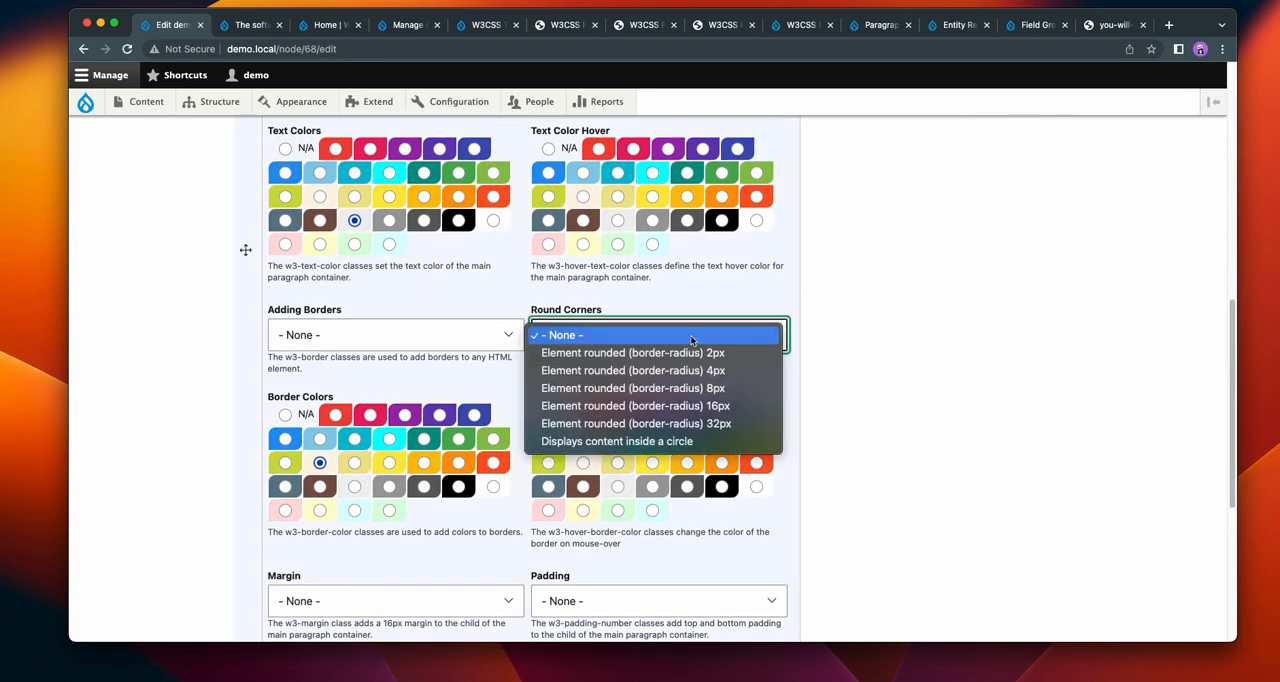
pyautogui.click(690, 389)
# Step: Set the Hero paragraph's border colour to Gray and add a 16px right margin
pyautogui.scroll(-4, 880, 385)
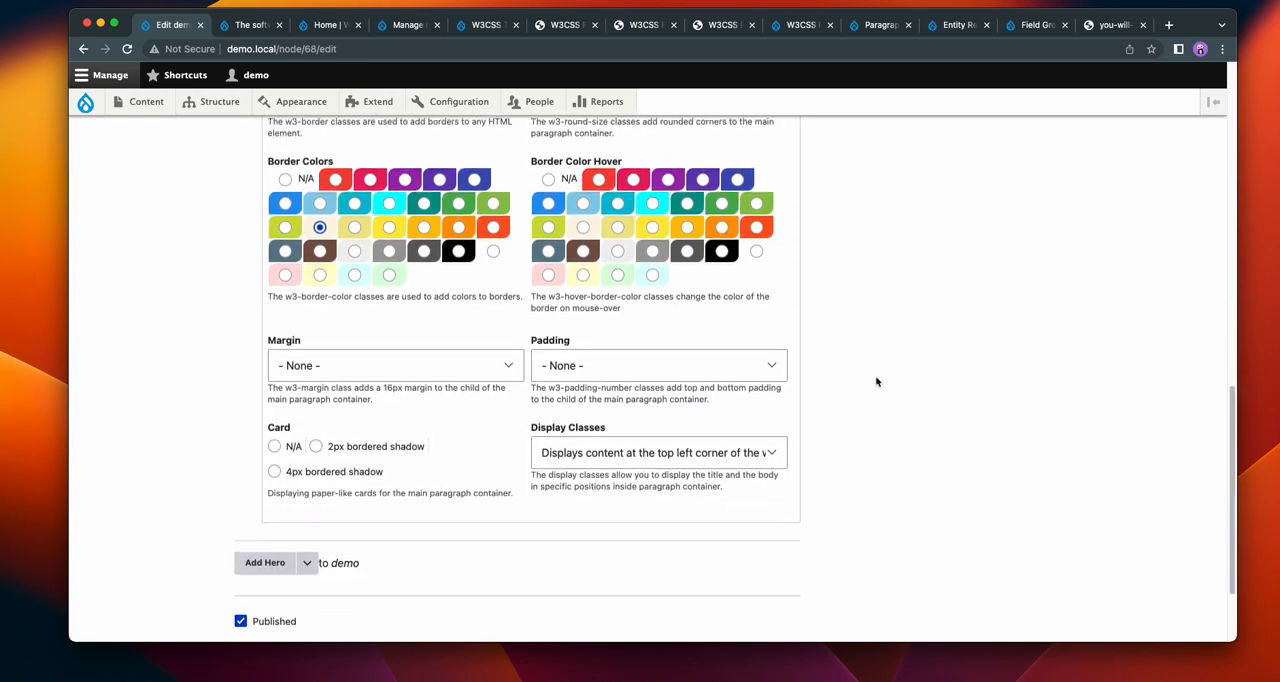
pyautogui.click(389, 250)
pyautogui.click(395, 374)
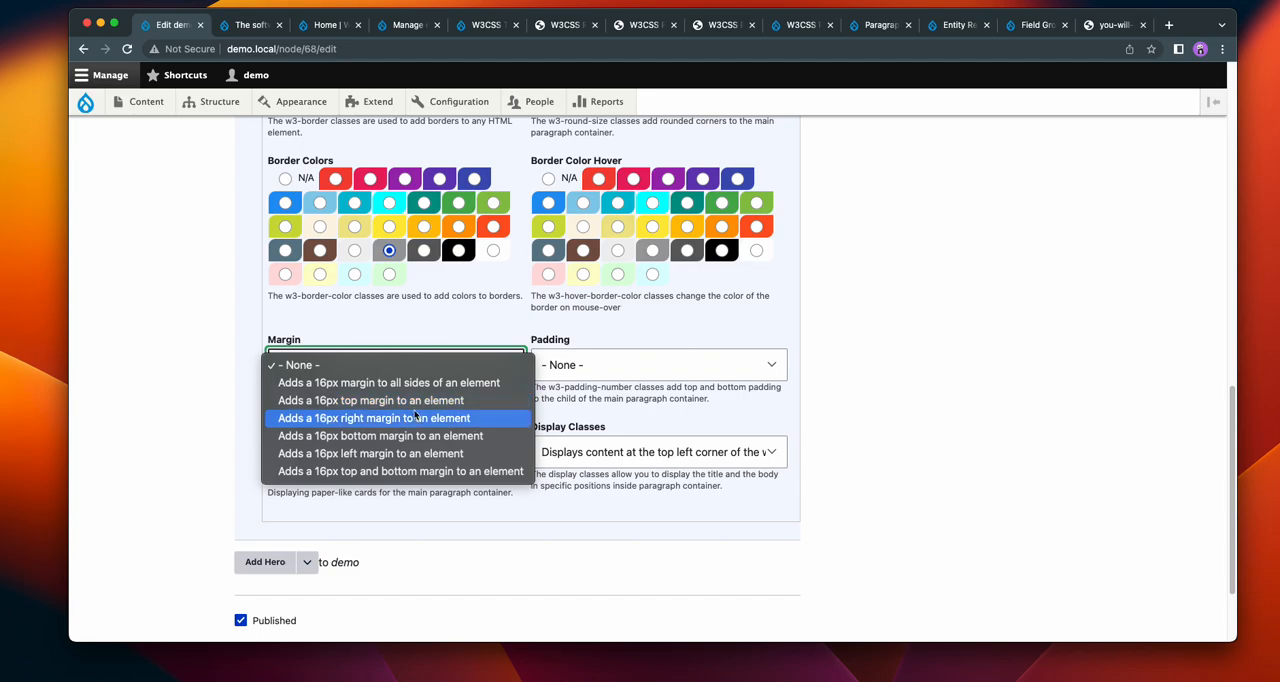
pyautogui.click(417, 416)
# Step: Give the Hero 8px top and bottom with 16px left and right padding, and a 4px bordered shadow card
pyautogui.click(575, 369)
pyautogui.click(650, 400)
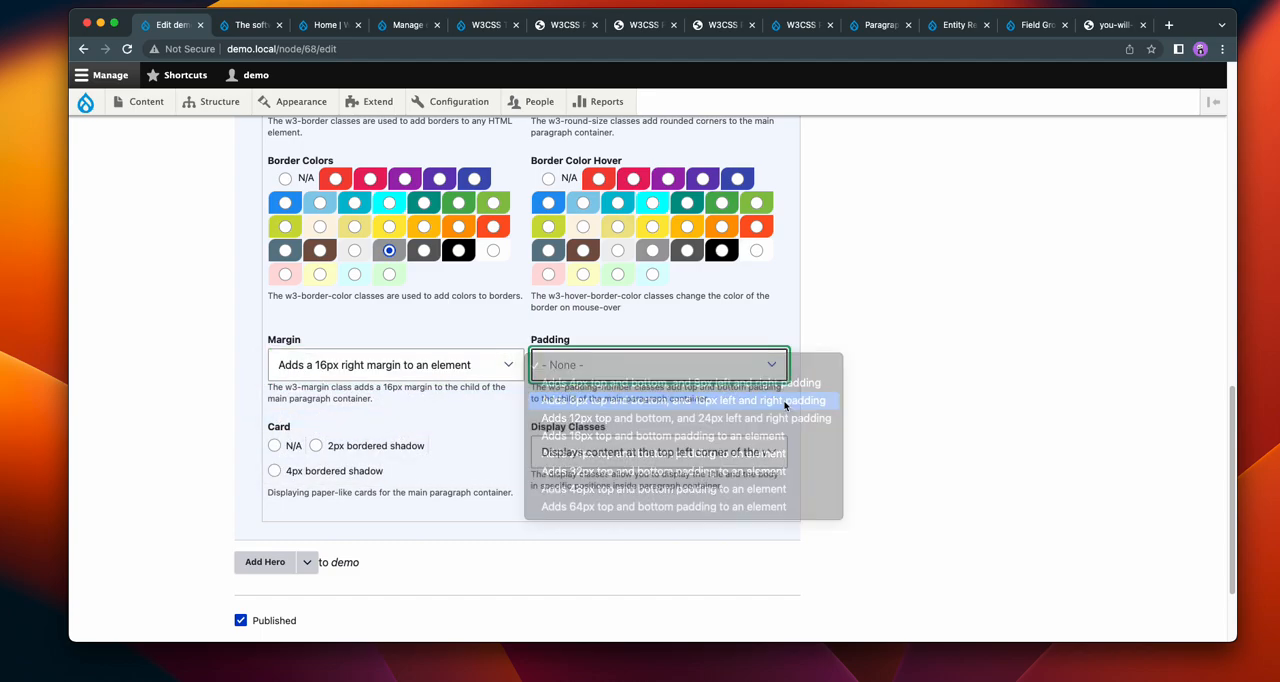
pyautogui.click(289, 470)
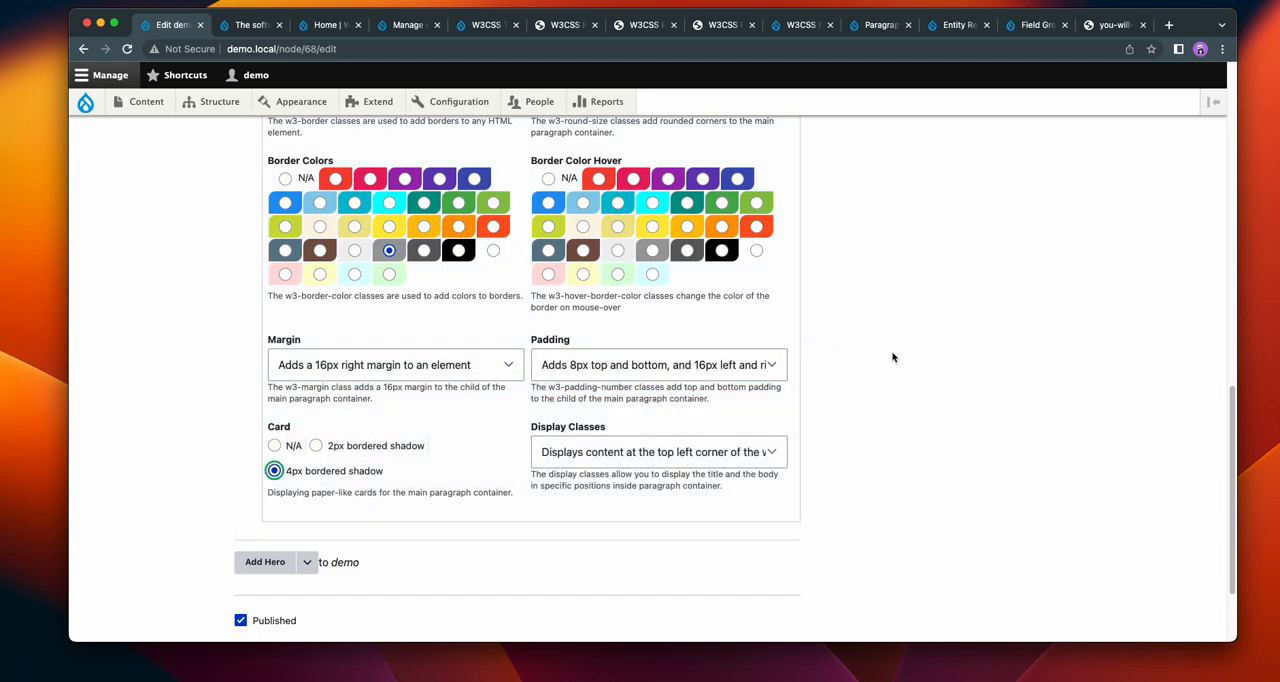
# Step: Set the Hero's display class to show content at the bottom left corner of the w3-display-container
pyautogui.scroll(-3, 922, 320)
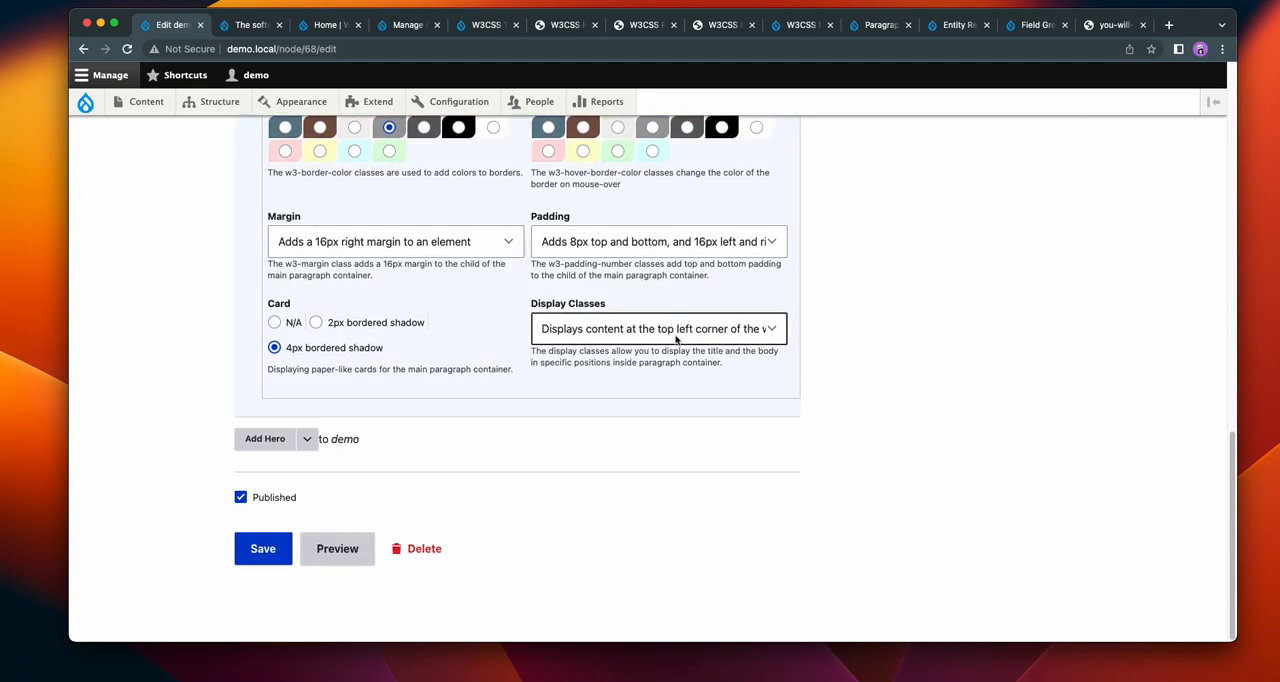
pyautogui.click(676, 340)
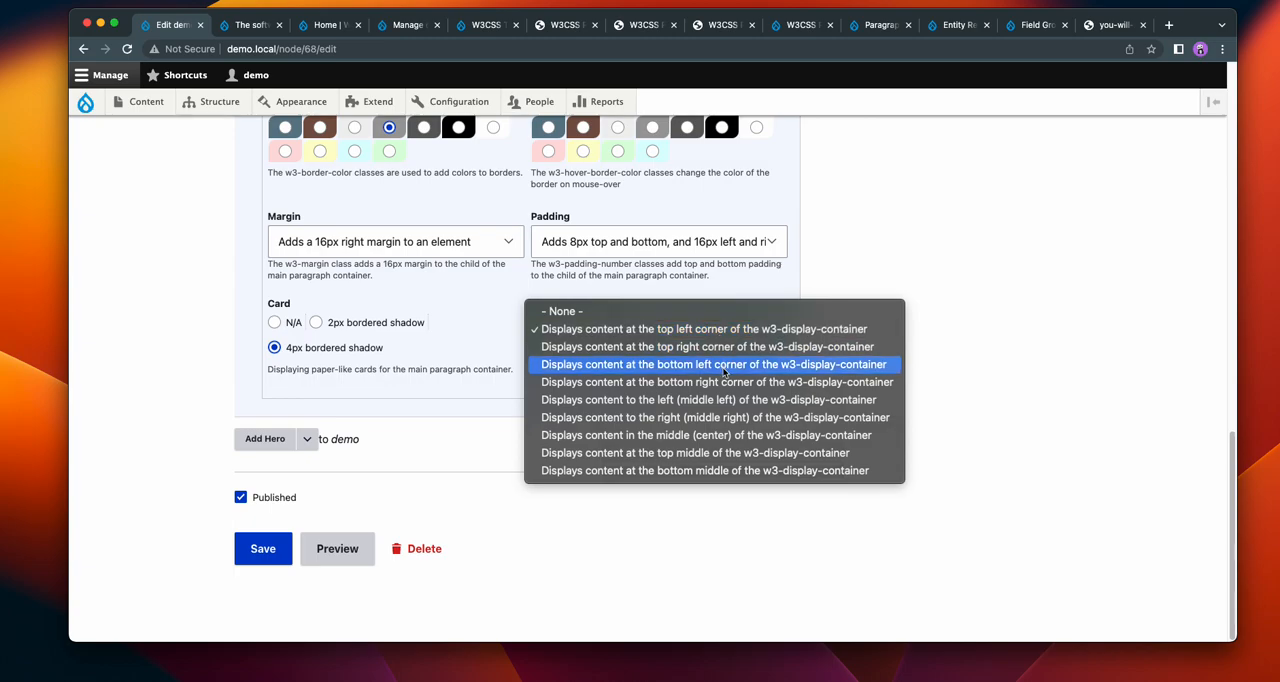
pyautogui.click(733, 365)
# Step: Save the demo page and examine the Hero's rounded corners, shadow, padding and content position
pyautogui.click(262, 548)
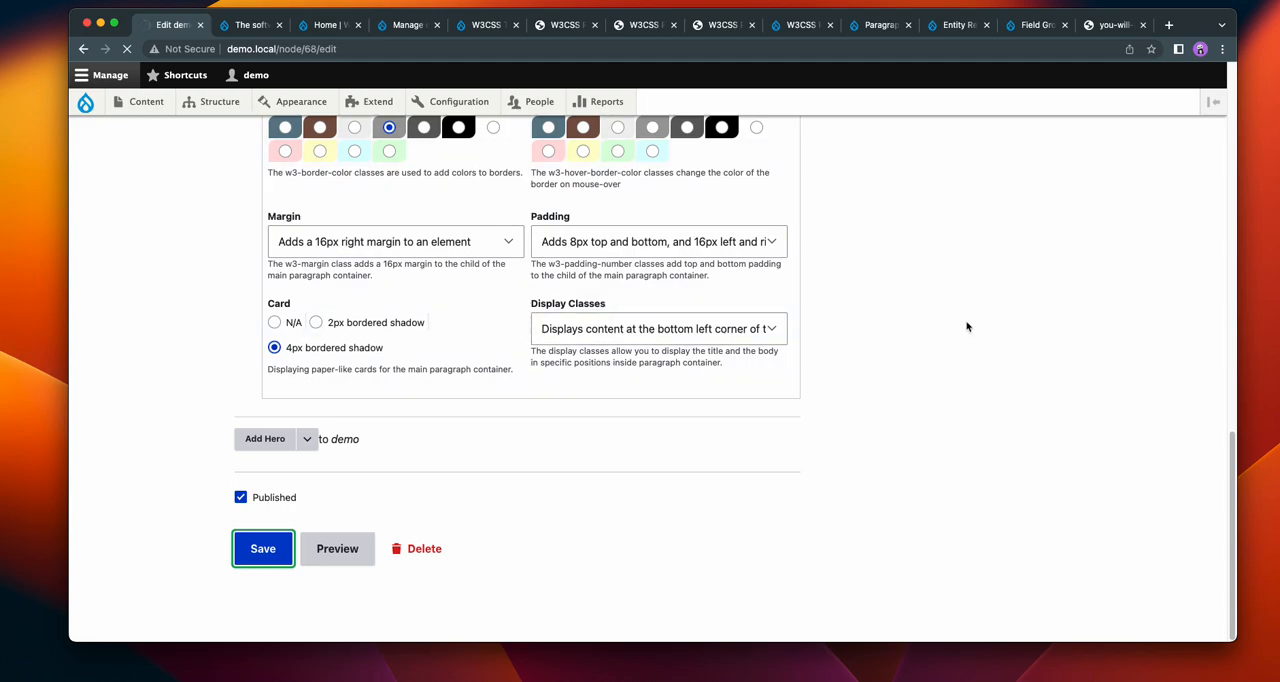
pyautogui.scroll(-5, 966, 326)
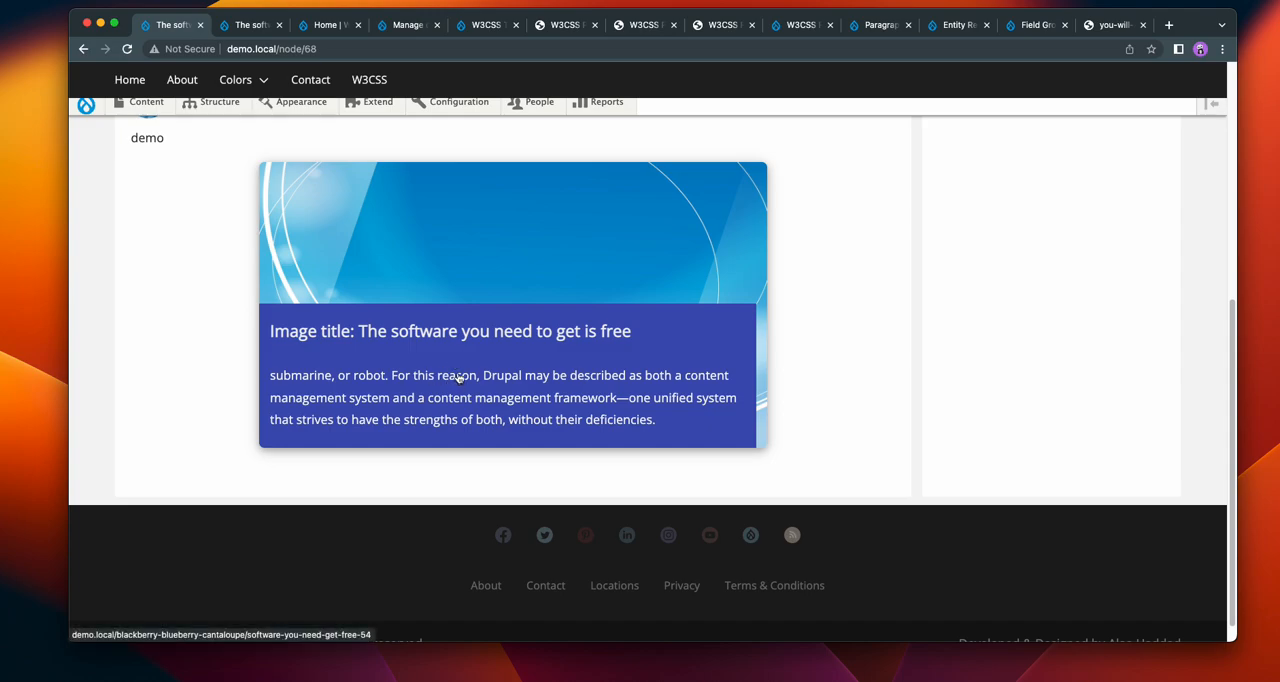
pyautogui.scroll(2, 459, 377)
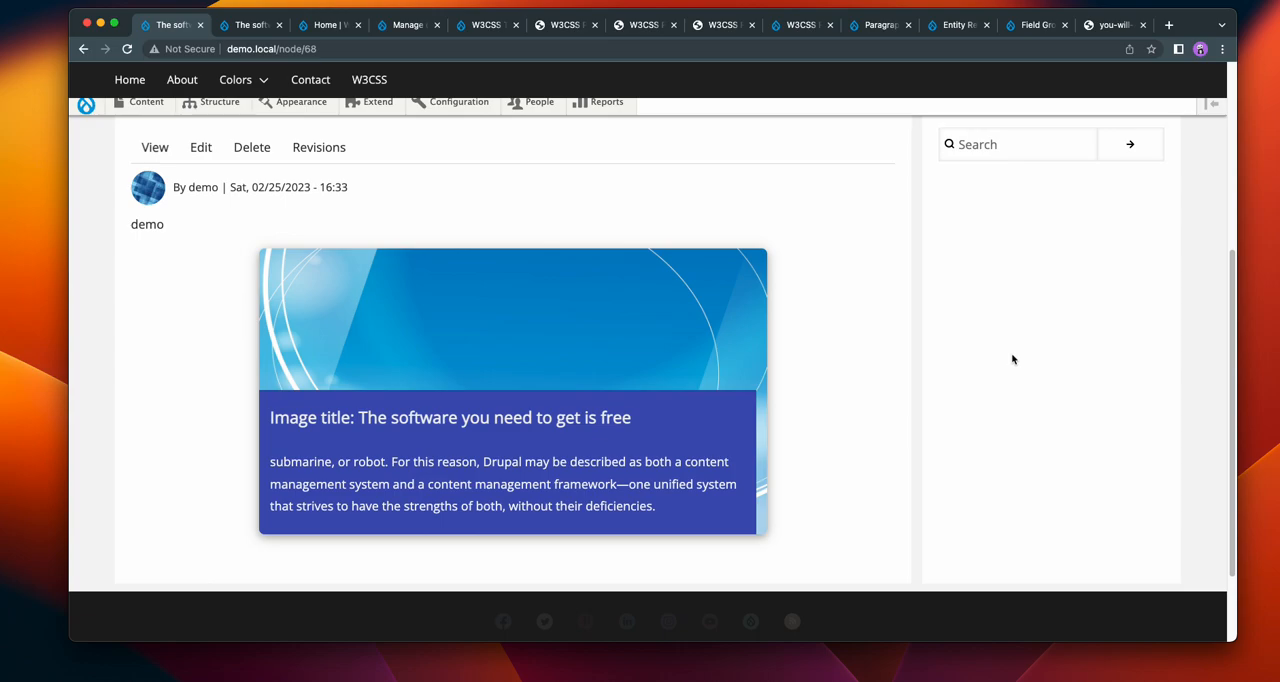
pyautogui.scroll(3, 1004, 354)
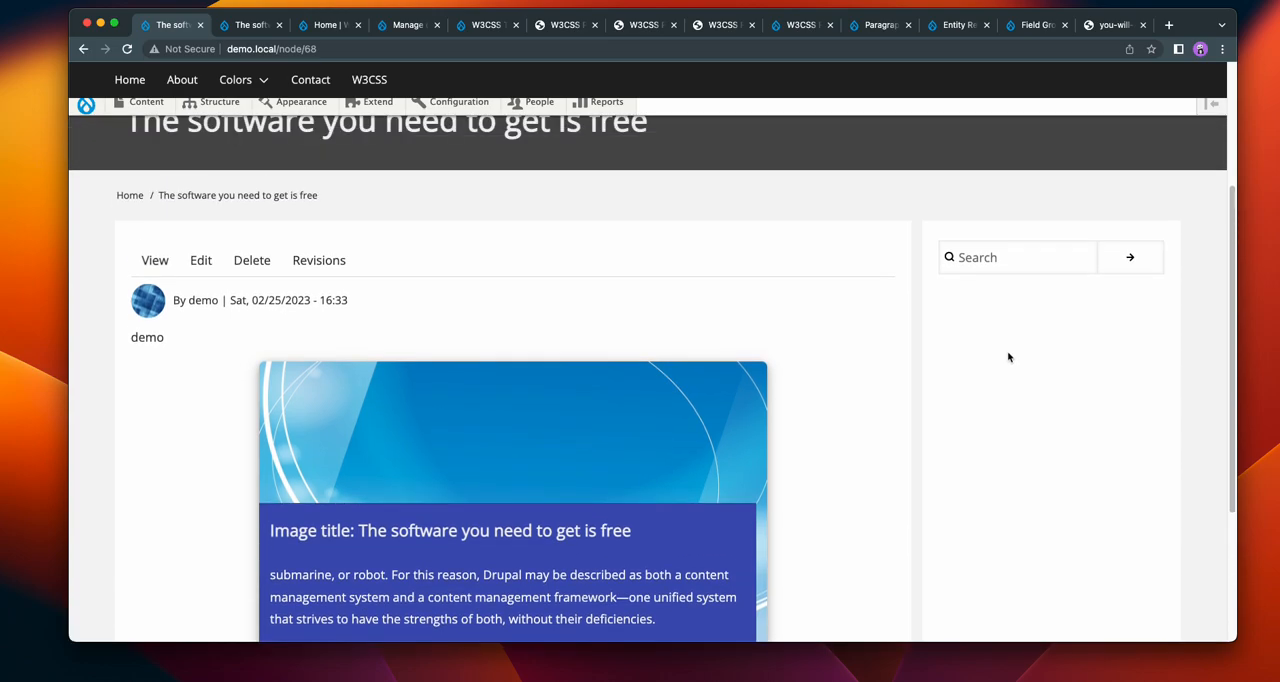
pyautogui.scroll(-4, 992, 365)
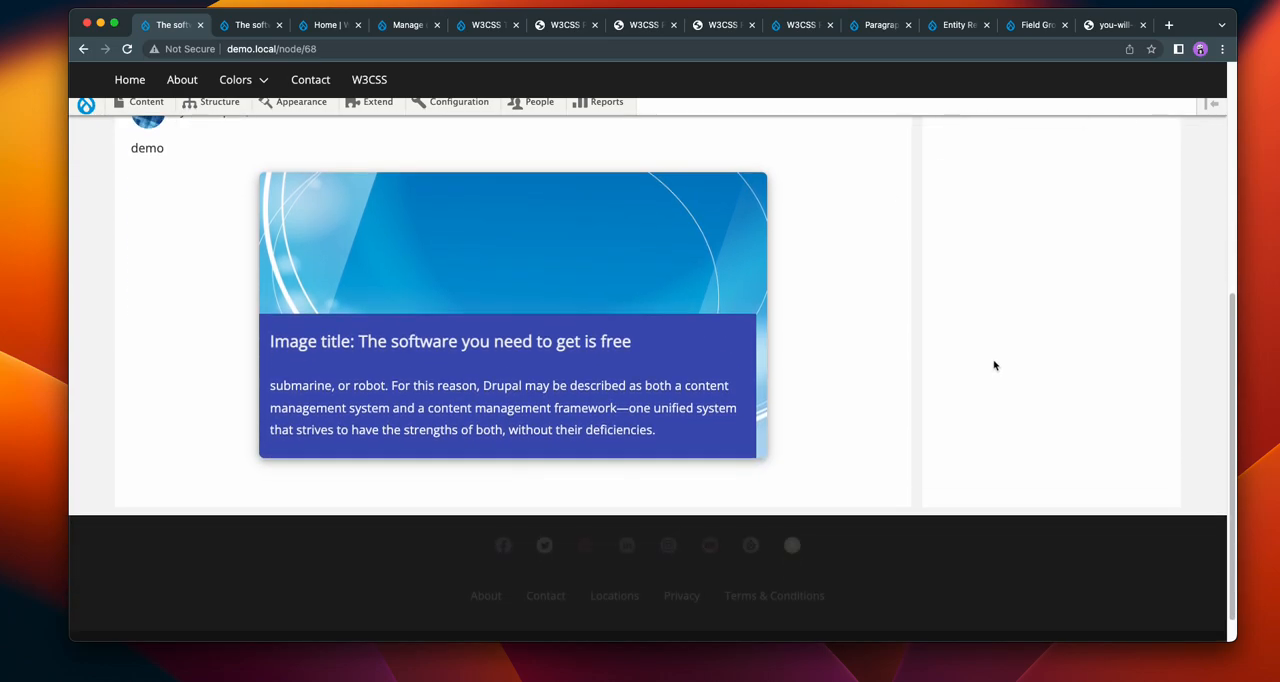
pyautogui.scroll(3, 993, 364)
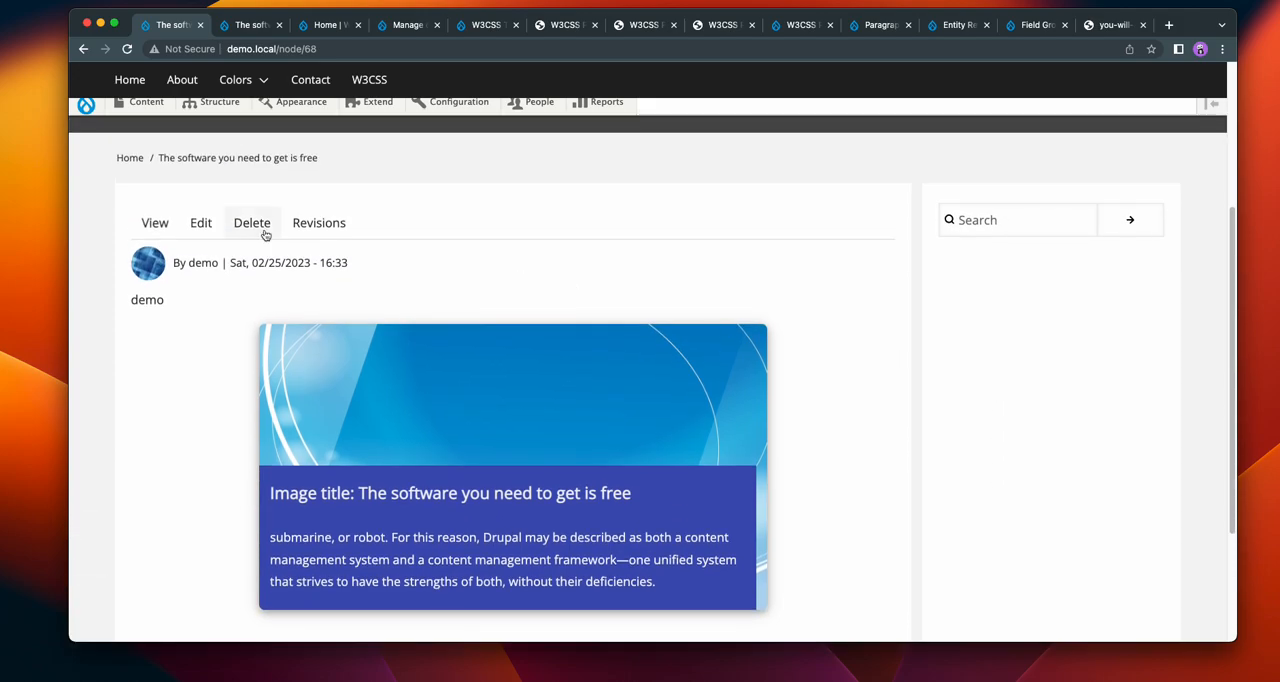
# Step: Reopen the demo page's Hero display options and set the width to 100 %
pyautogui.click(187, 231)
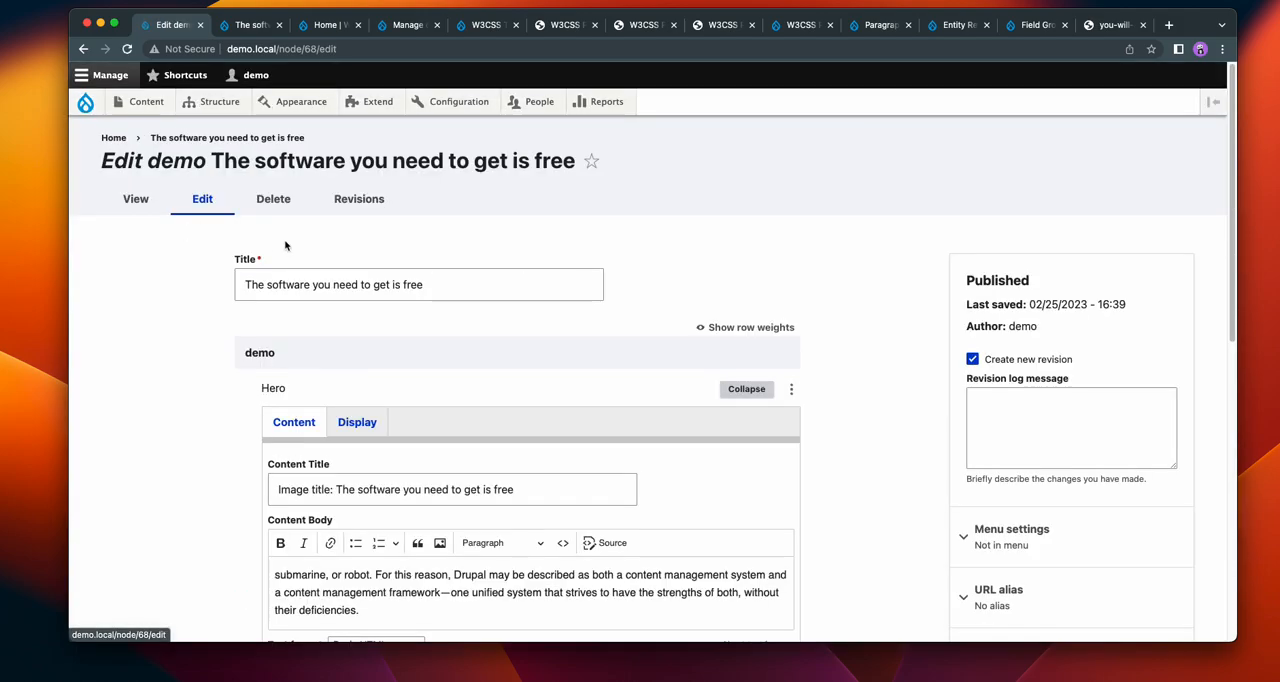
pyautogui.scroll(-4, 887, 341)
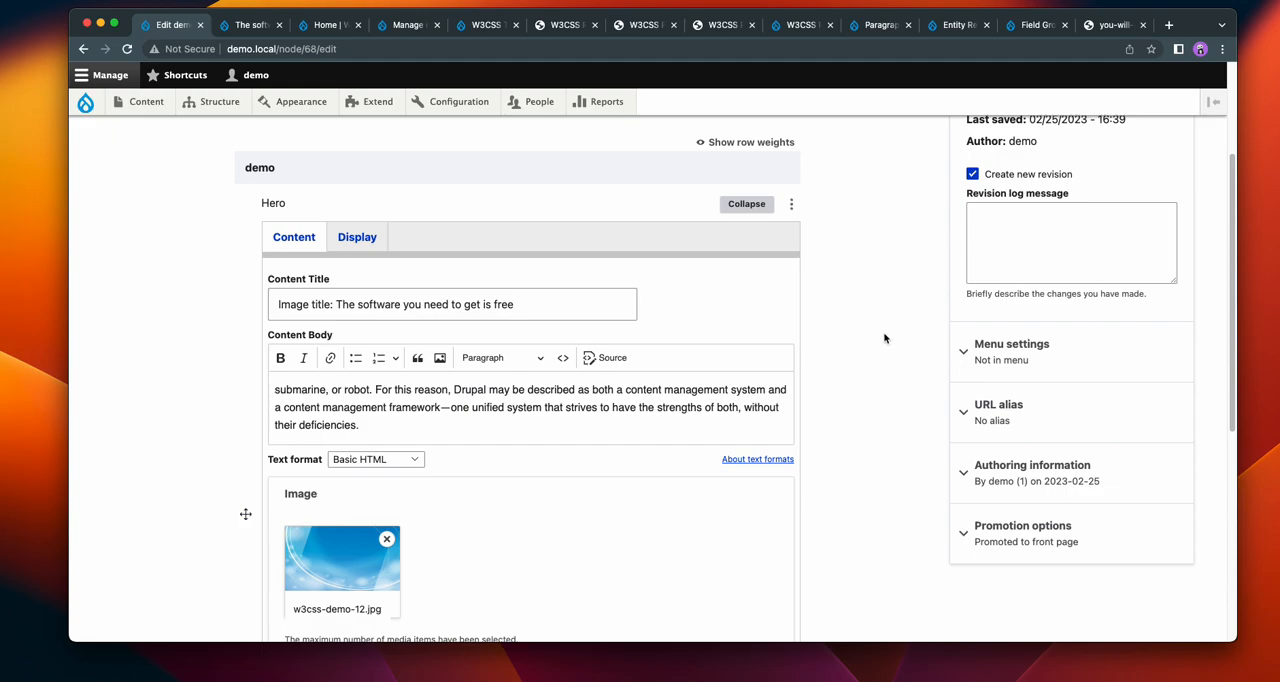
pyautogui.click(357, 237)
pyautogui.scroll(-2, 821, 336)
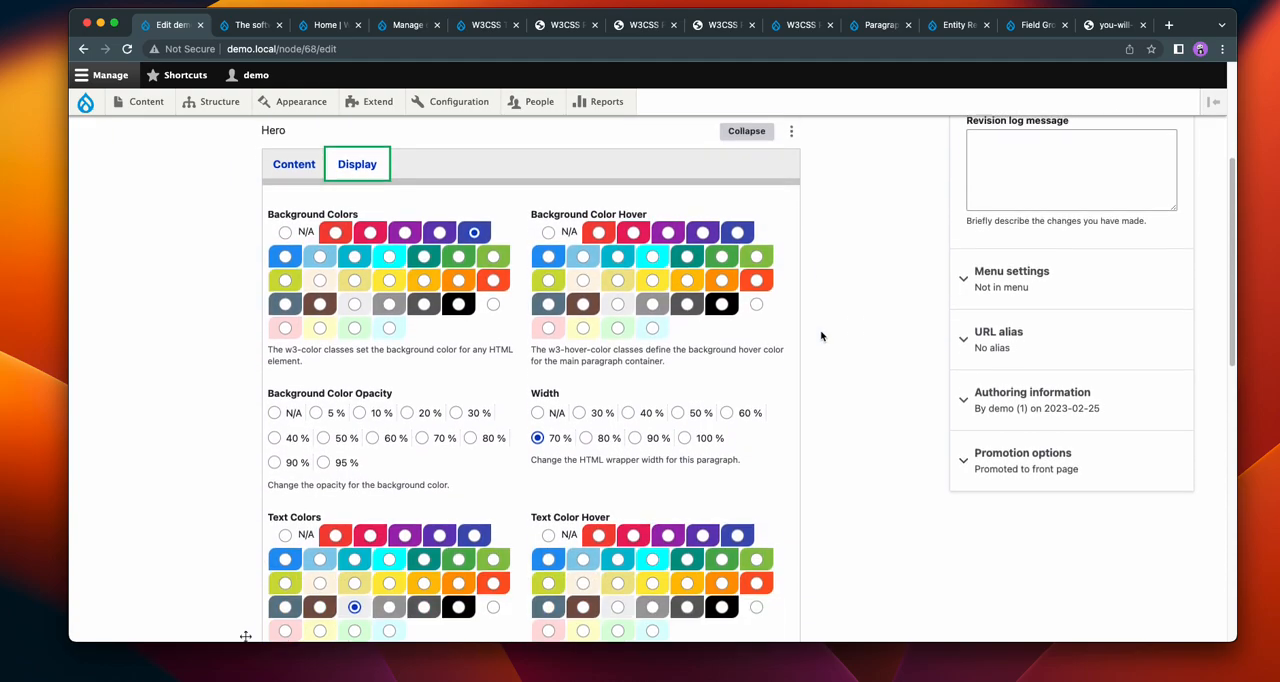
pyautogui.scroll(-2, 821, 336)
pyautogui.click(683, 354)
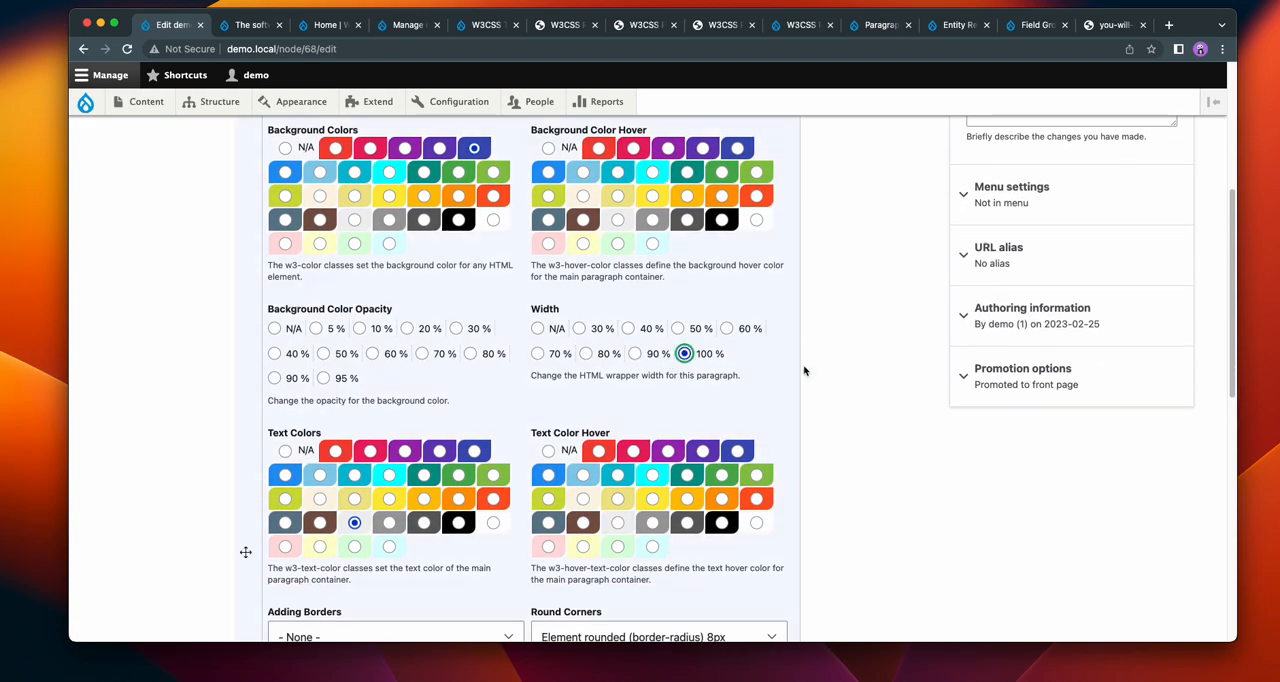
# Step: Set the Hero paragraph's border hover colour to amber
pyautogui.scroll(-5, 866, 369)
pyautogui.scroll(-5, 869, 369)
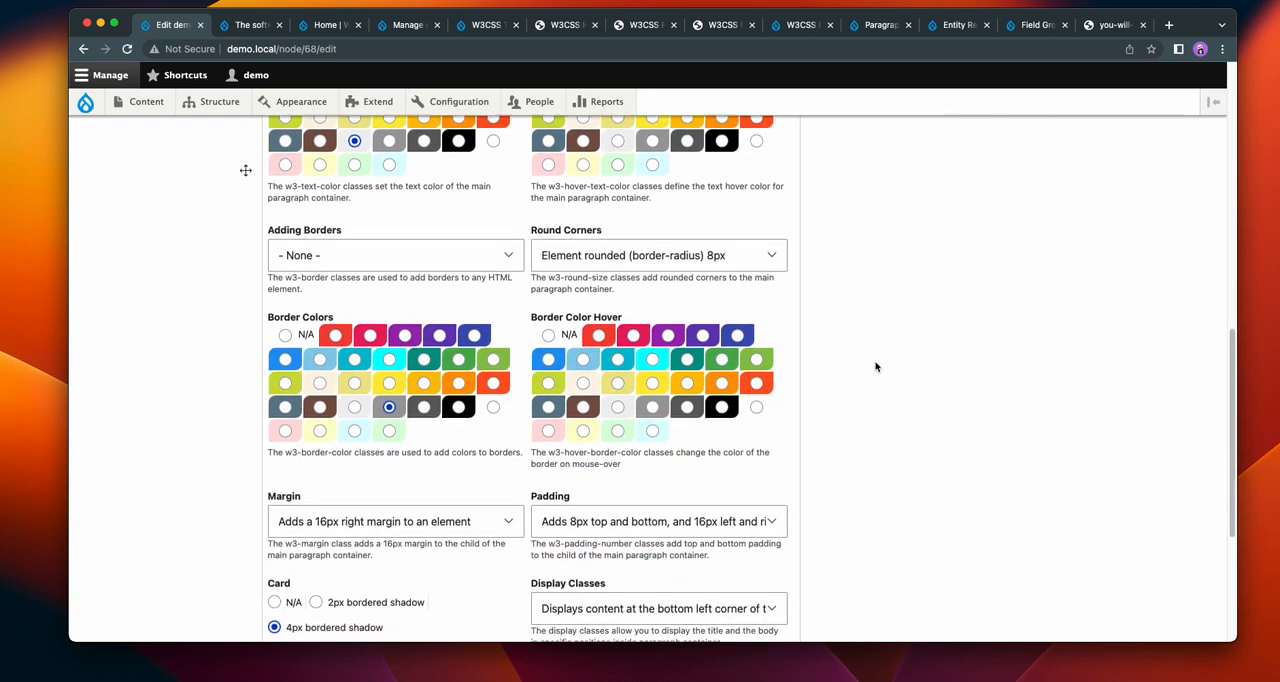
pyautogui.click(650, 313)
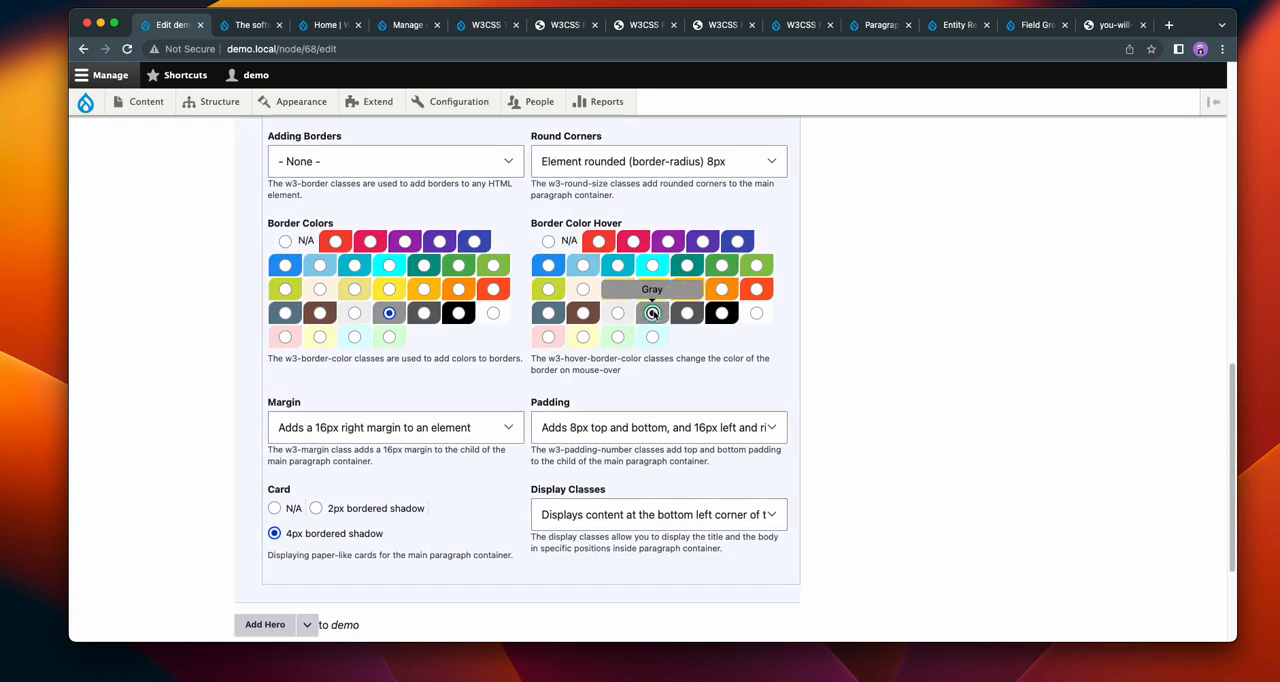
pyautogui.click(687, 289)
# Step: Add 6px borders to the top, right, bottom and left of the Hero paragraph
pyautogui.scroll(3, 876, 319)
pyautogui.scroll(3, 876, 319)
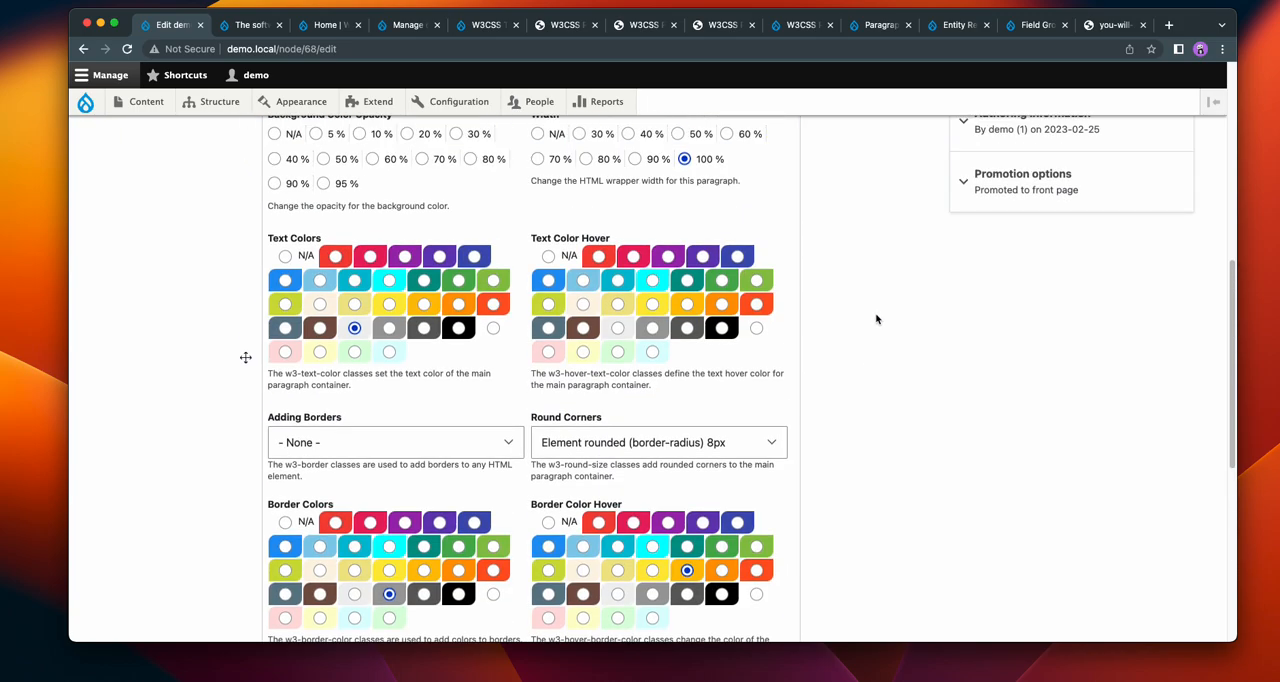
pyautogui.click(395, 440)
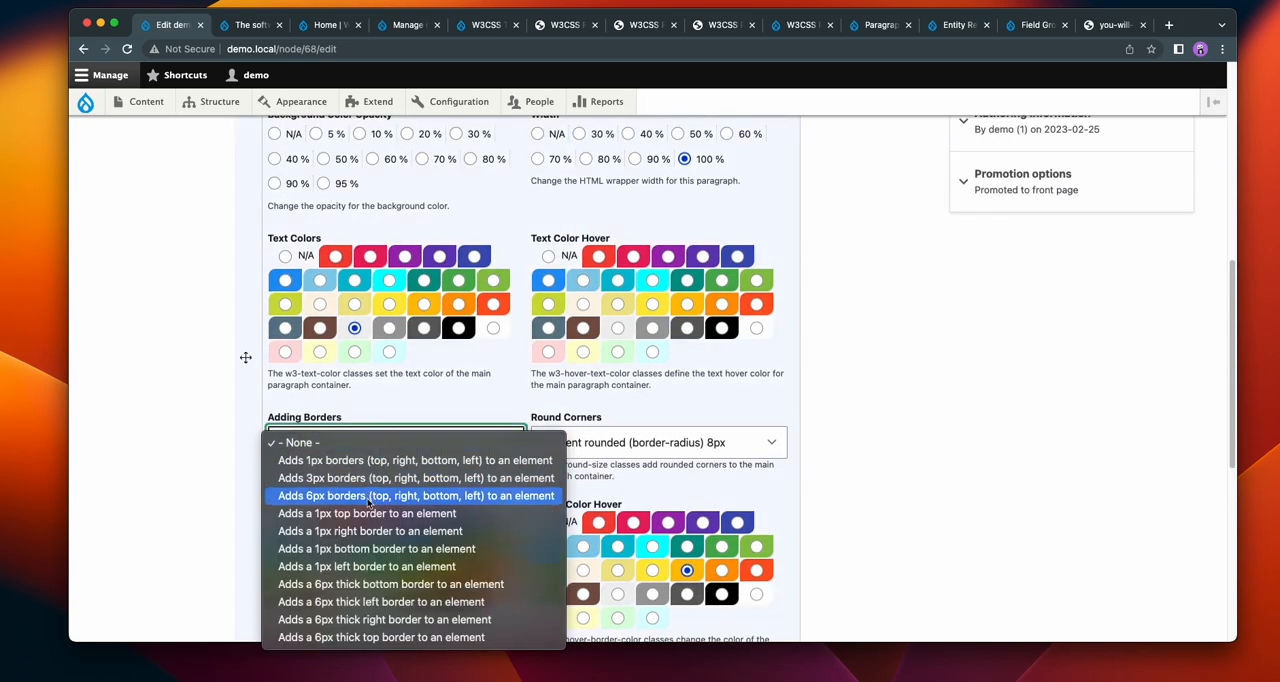
pyautogui.click(370, 495)
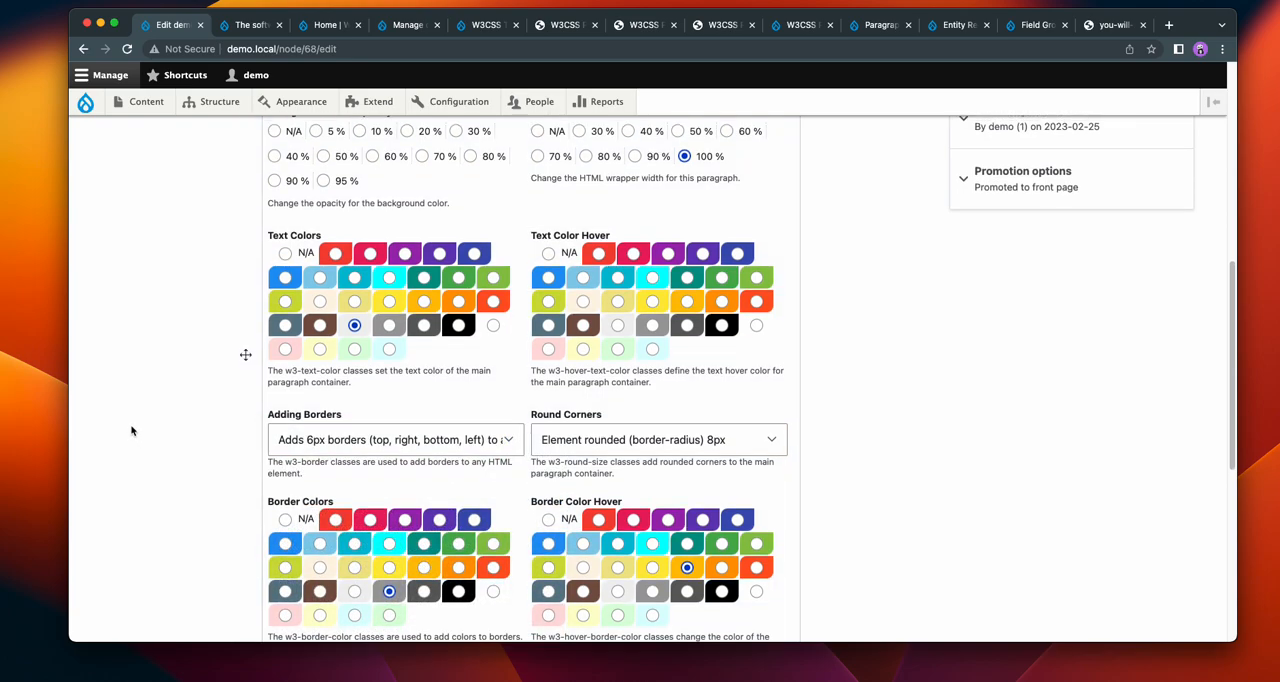
# Step: Save the demo page and view the full-width Hero with its border
pyautogui.scroll(-1, 139, 456)
pyautogui.scroll(-2, 139, 456)
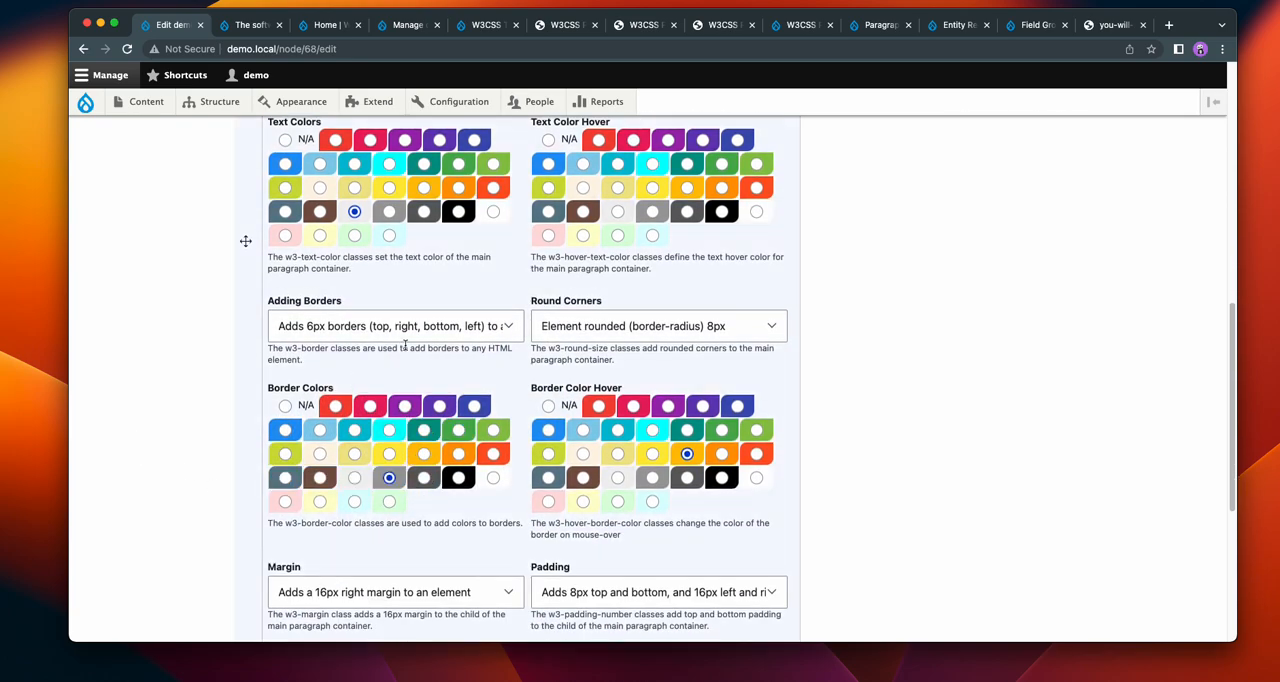
pyautogui.scroll(-5, 133, 340)
pyautogui.click(240, 545)
pyautogui.scroll(-3, 1000, 345)
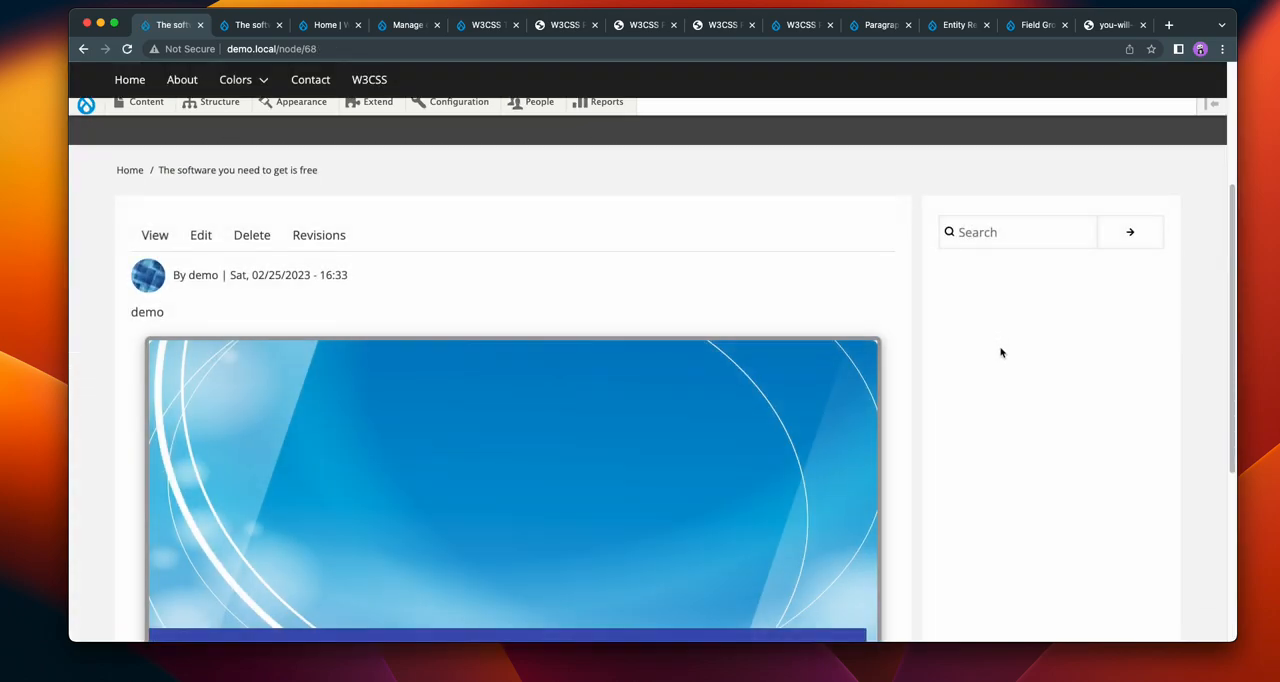
pyautogui.scroll(-3, 634, 414)
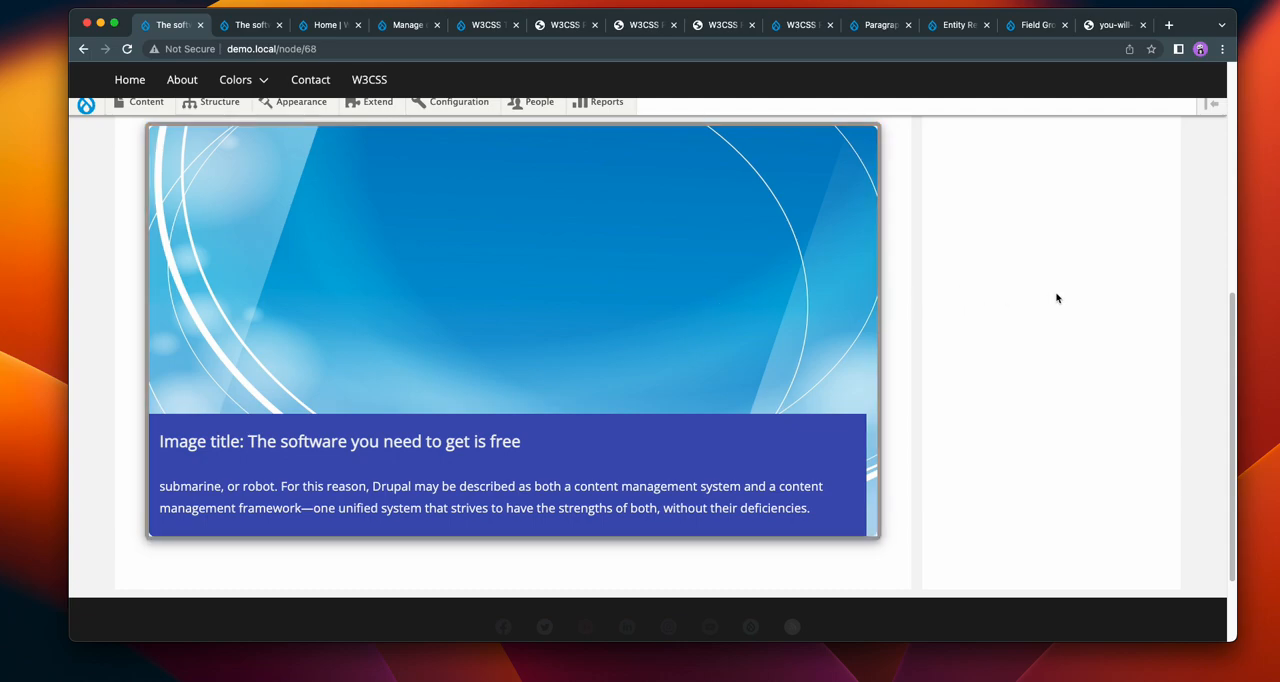
# Step: Return to editing the demo page and open the Hero paragraph's display options
pyautogui.scroll(2, 1057, 298)
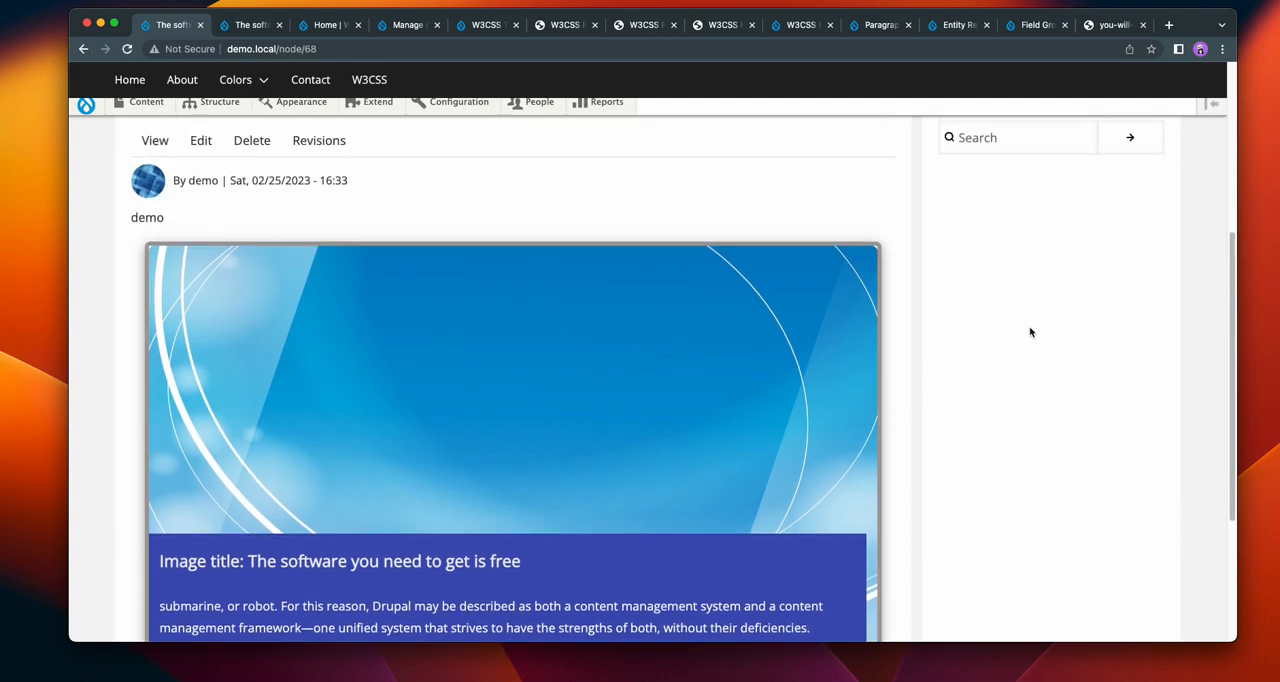
pyautogui.scroll(1, 1030, 333)
pyautogui.click(201, 216)
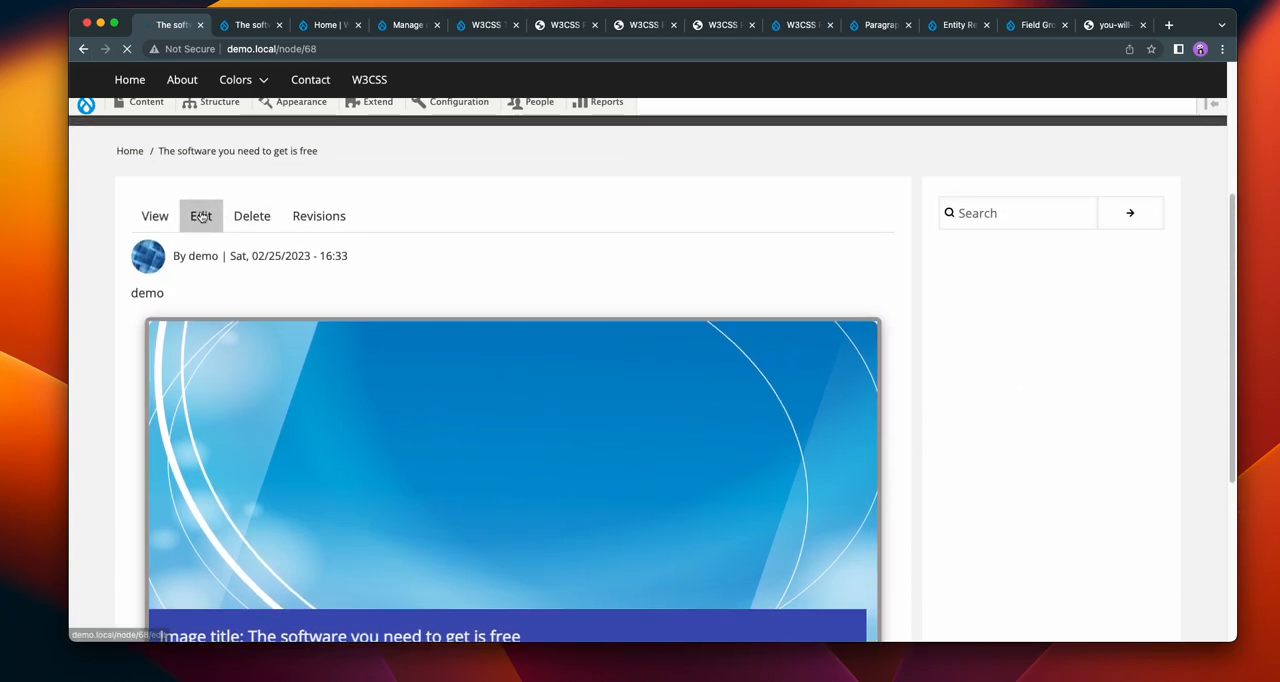
pyautogui.scroll(-2, 870, 277)
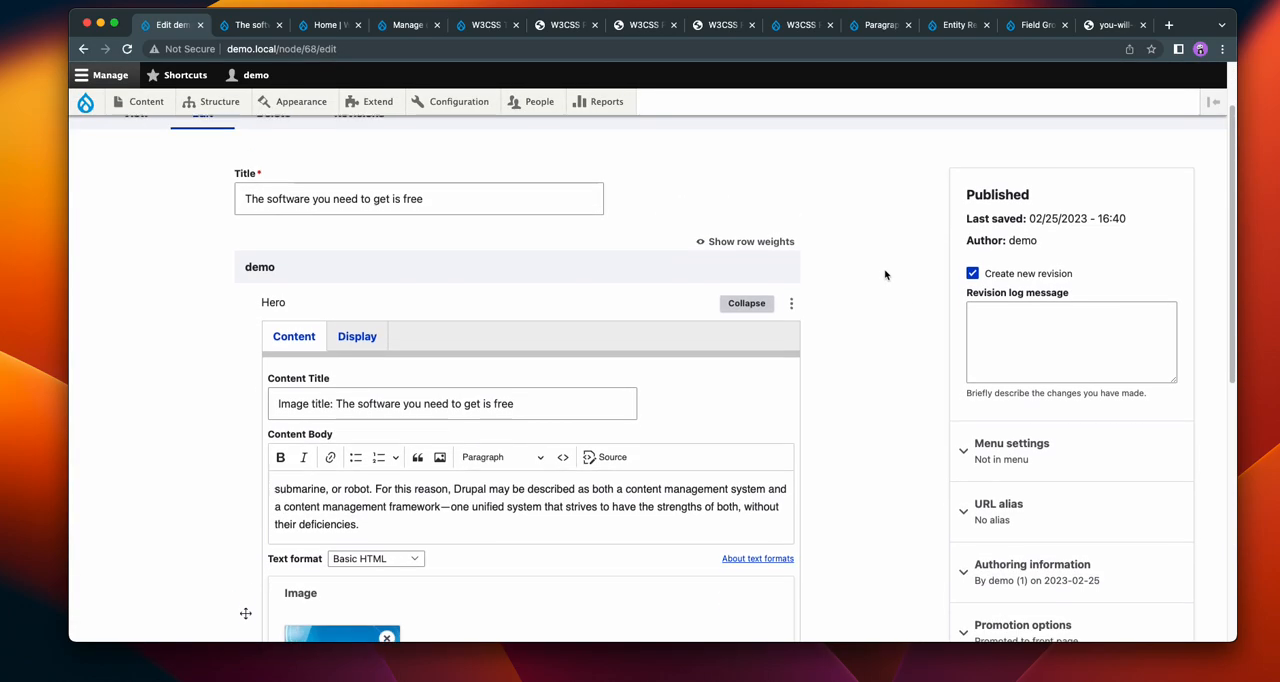
pyautogui.click(357, 325)
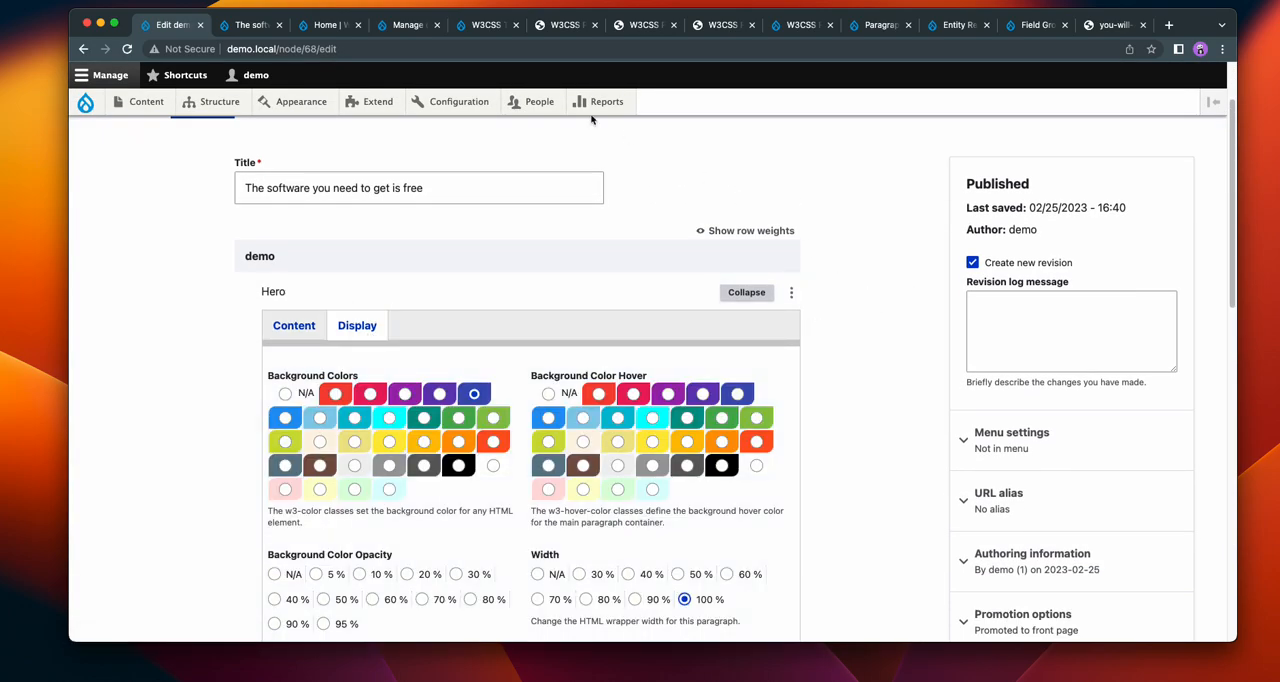
# Step: Review the example Hero layouts for different content positions on the W3CSS Paragraphs Hero bundle page
pyautogui.click(557, 32)
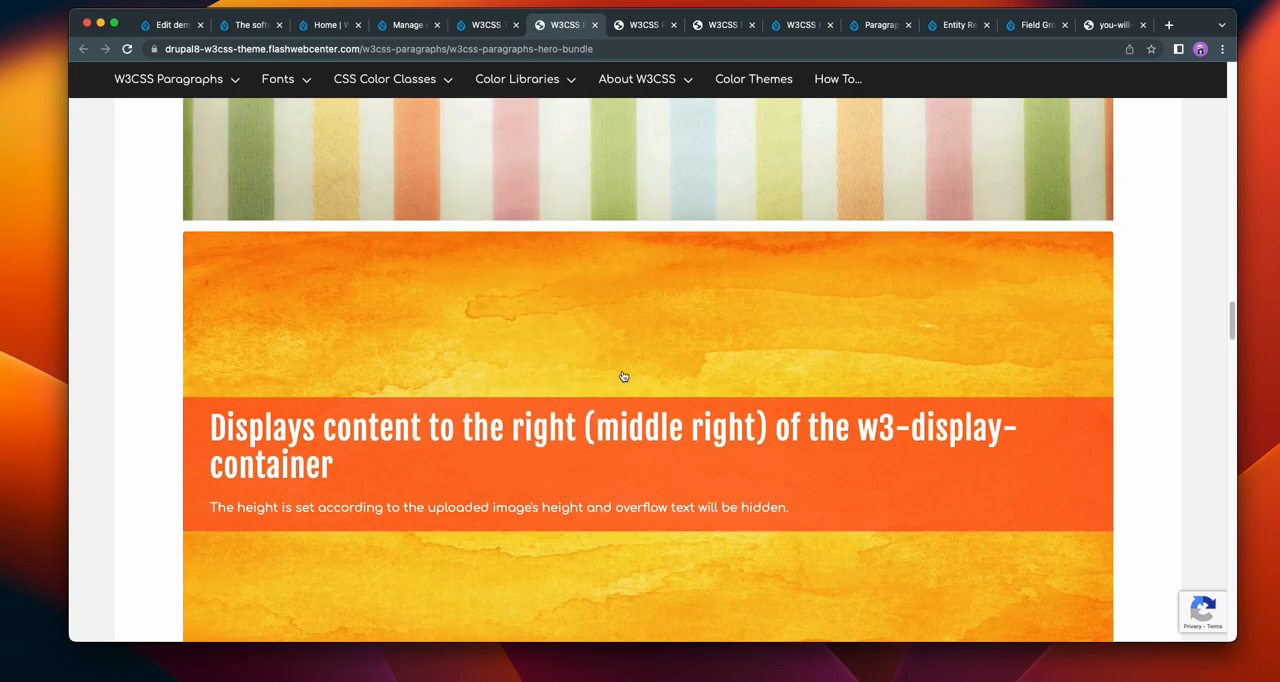
pyautogui.scroll(2, 1166, 368)
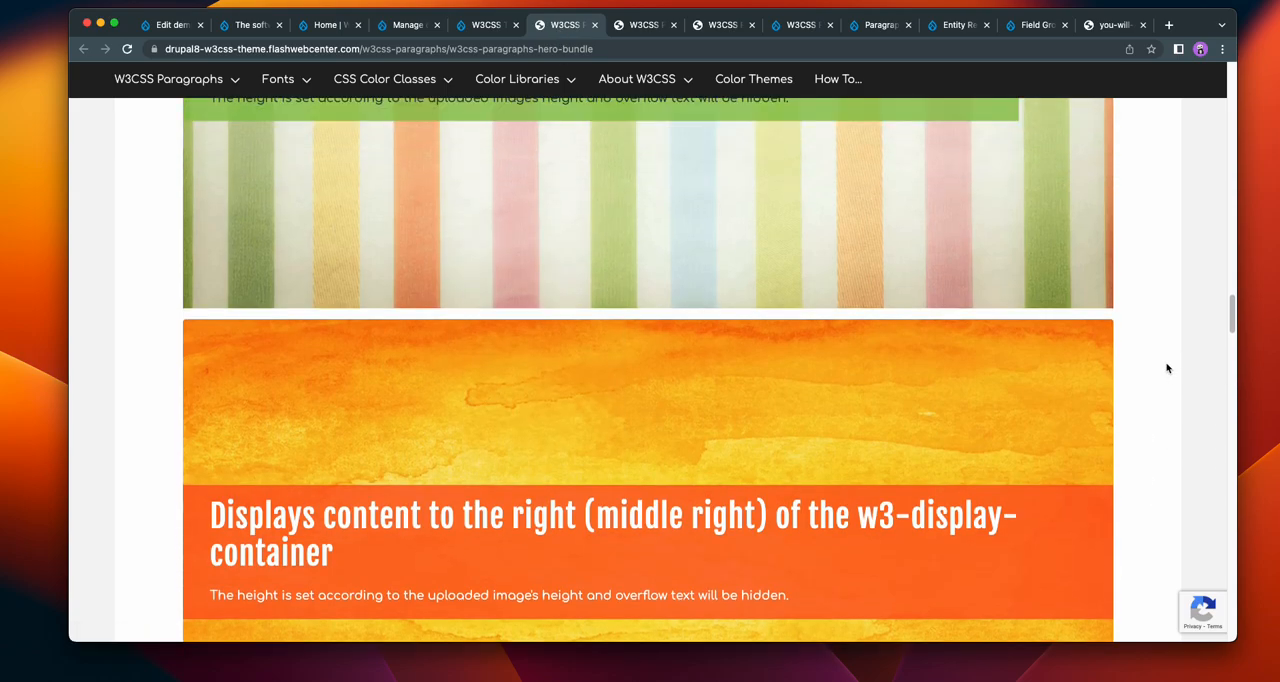
pyautogui.scroll(5, 826, 343)
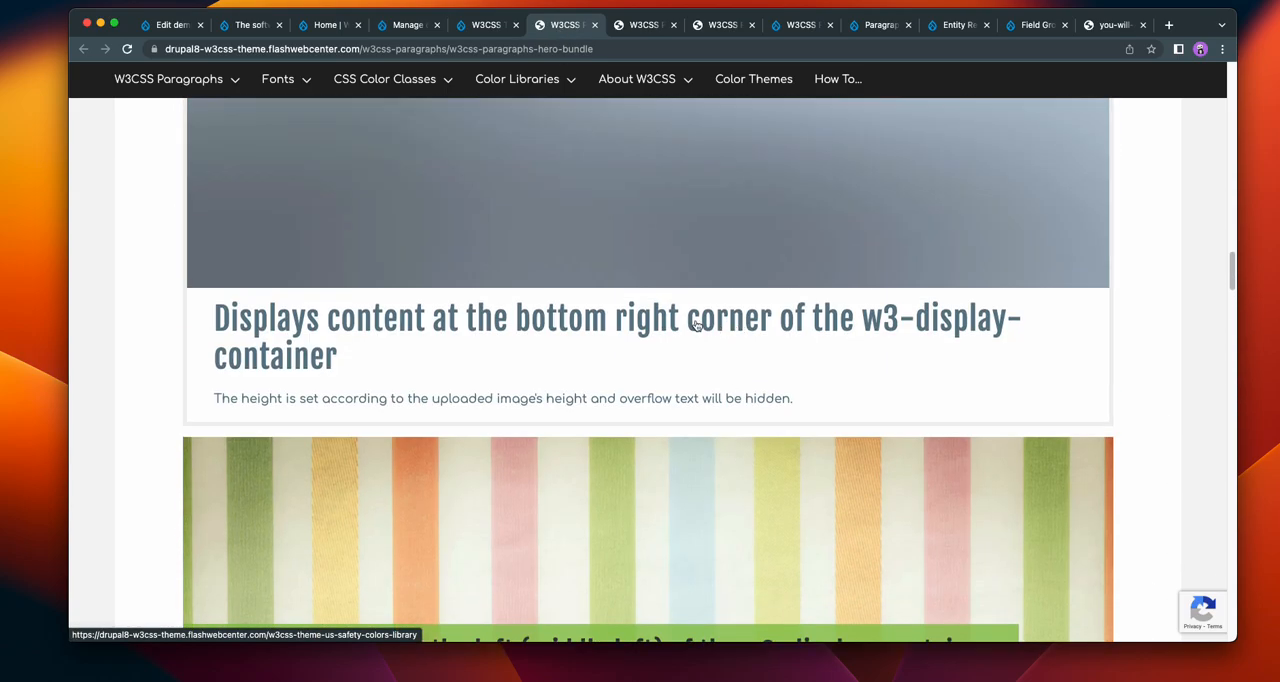
pyautogui.scroll(5, 1160, 298)
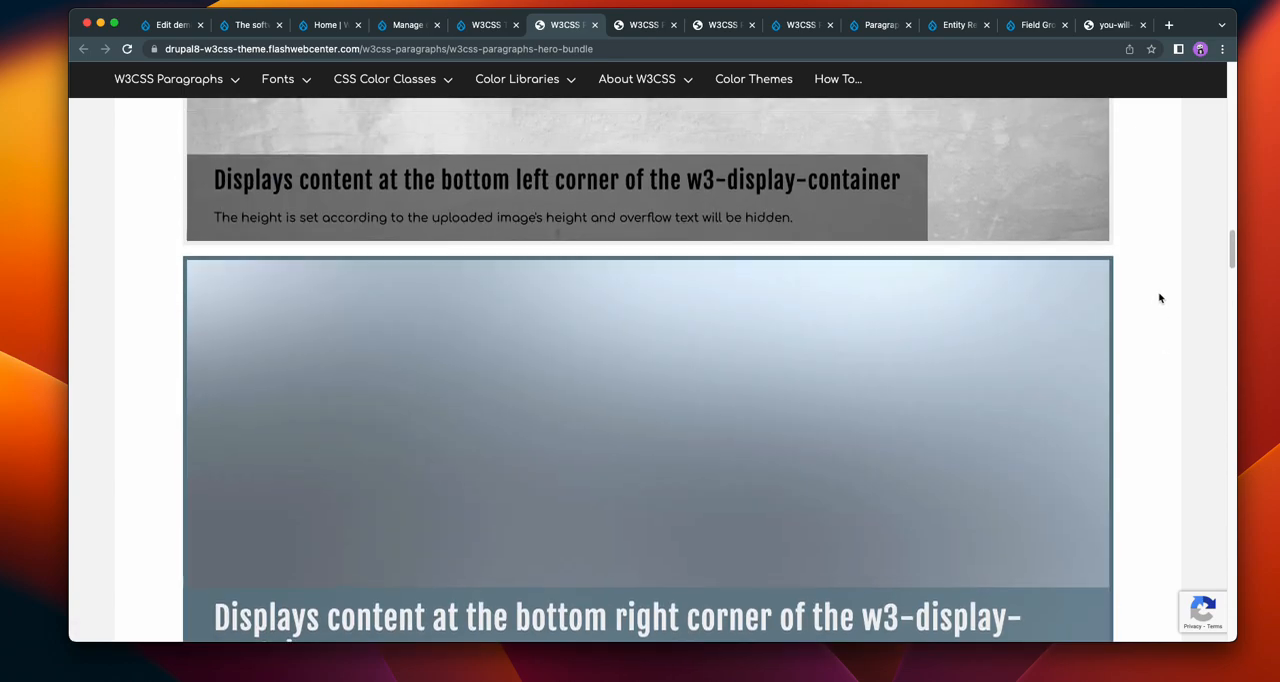
pyautogui.scroll(7, 1160, 298)
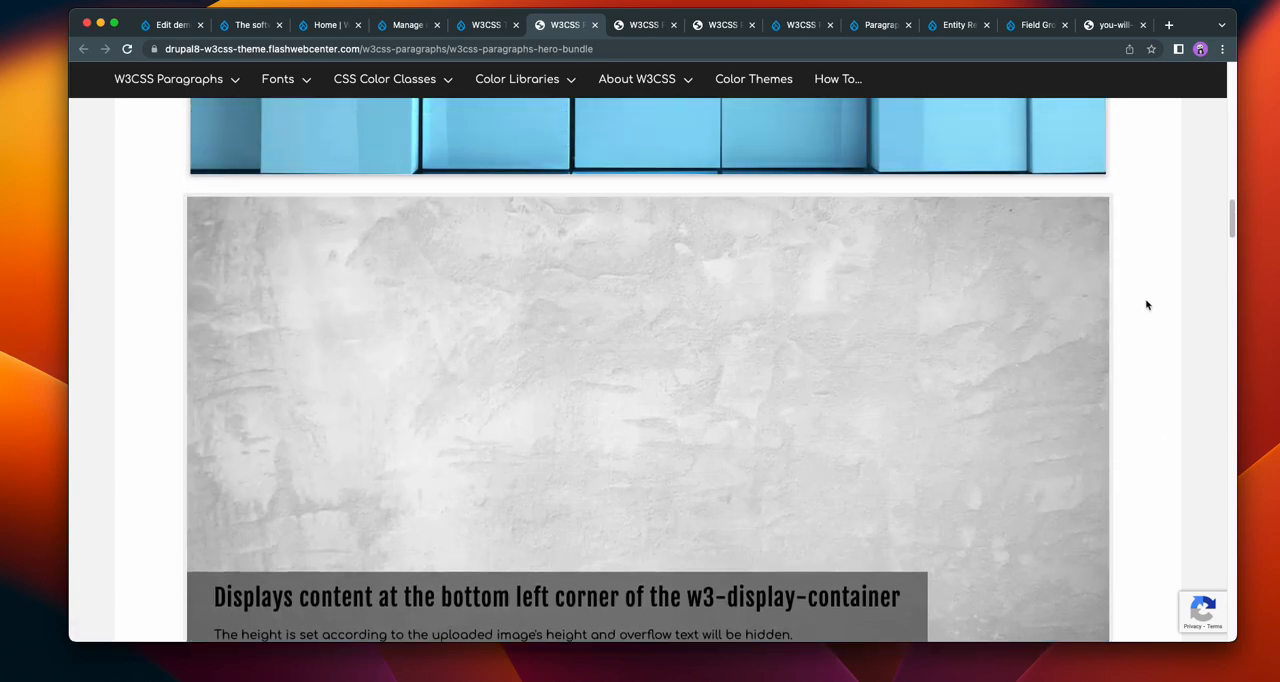
pyautogui.scroll(2, 1147, 305)
pyautogui.scroll(5, 1147, 305)
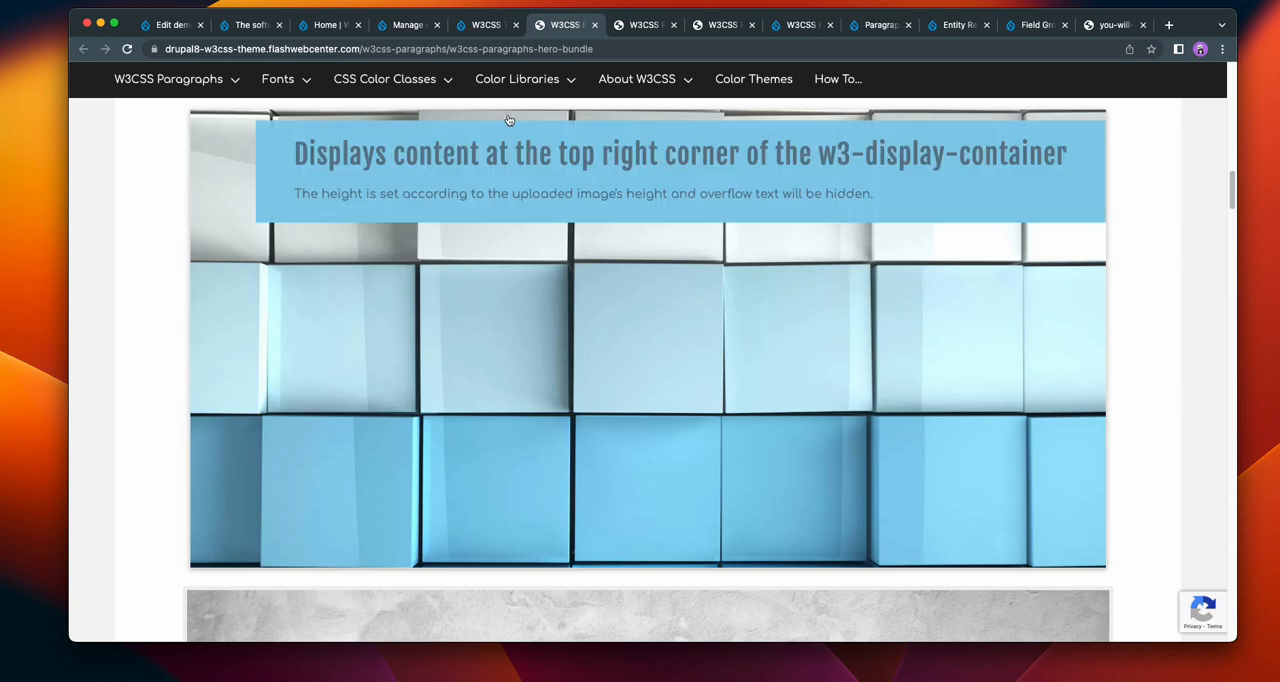
pyautogui.click(254, 26)
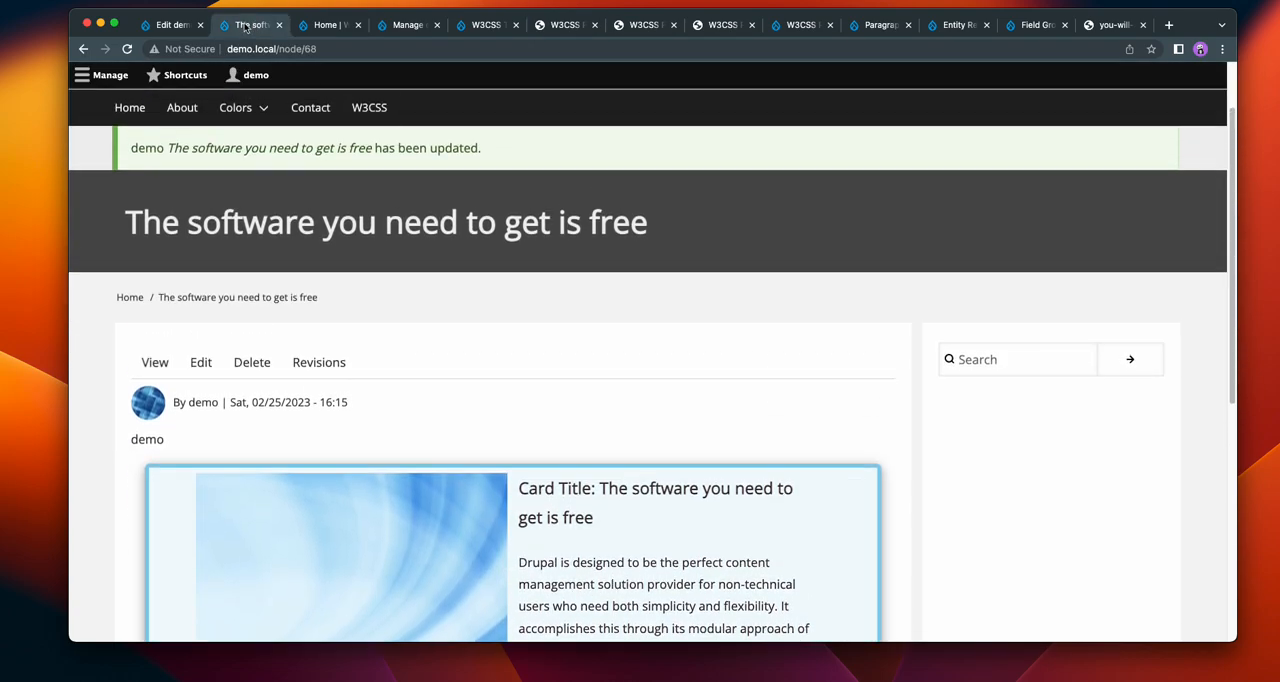
pyautogui.click(325, 25)
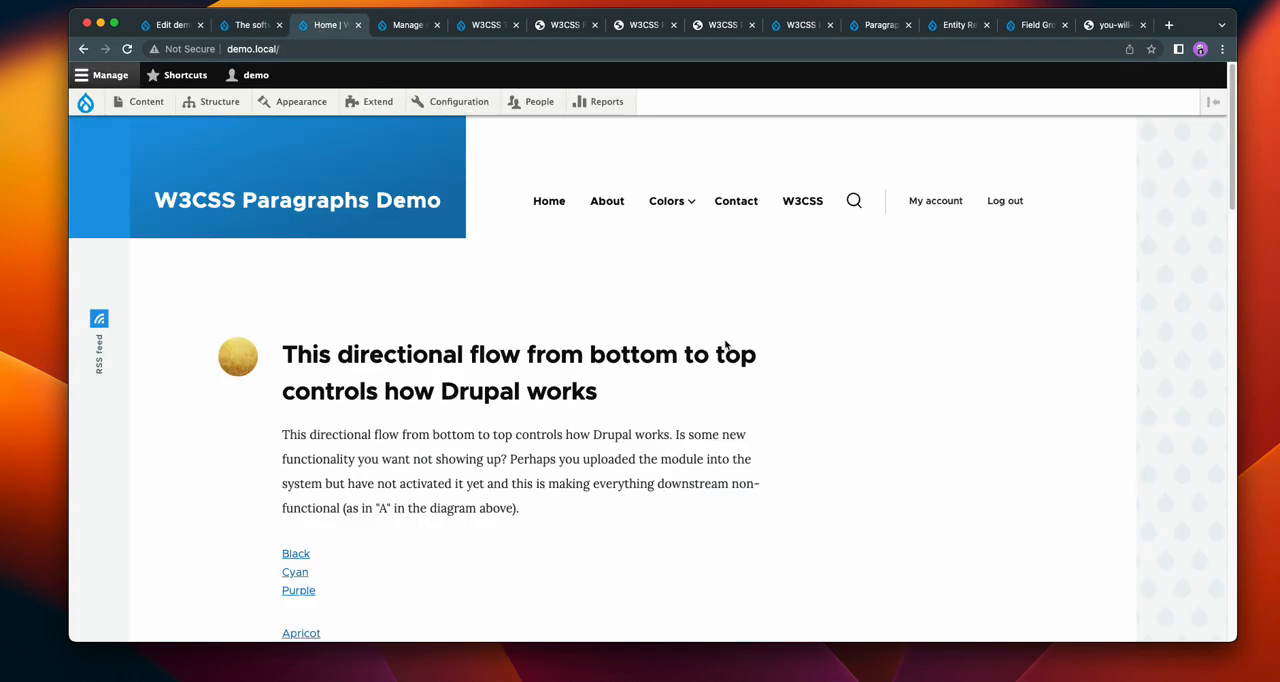
# Step: On the demo page's edit form, set the Hero's display class to show content in the middle (center) of the w3-display-container
pyautogui.click(166, 25)
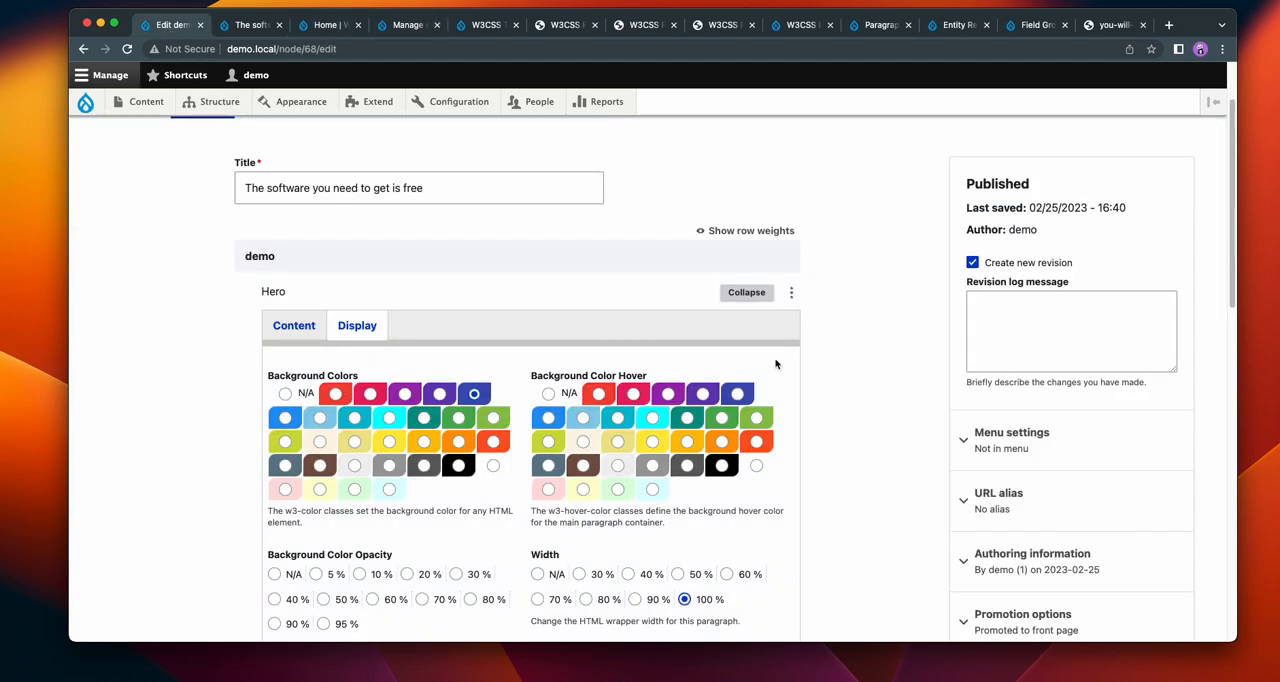
pyautogui.scroll(-10, 735, 340)
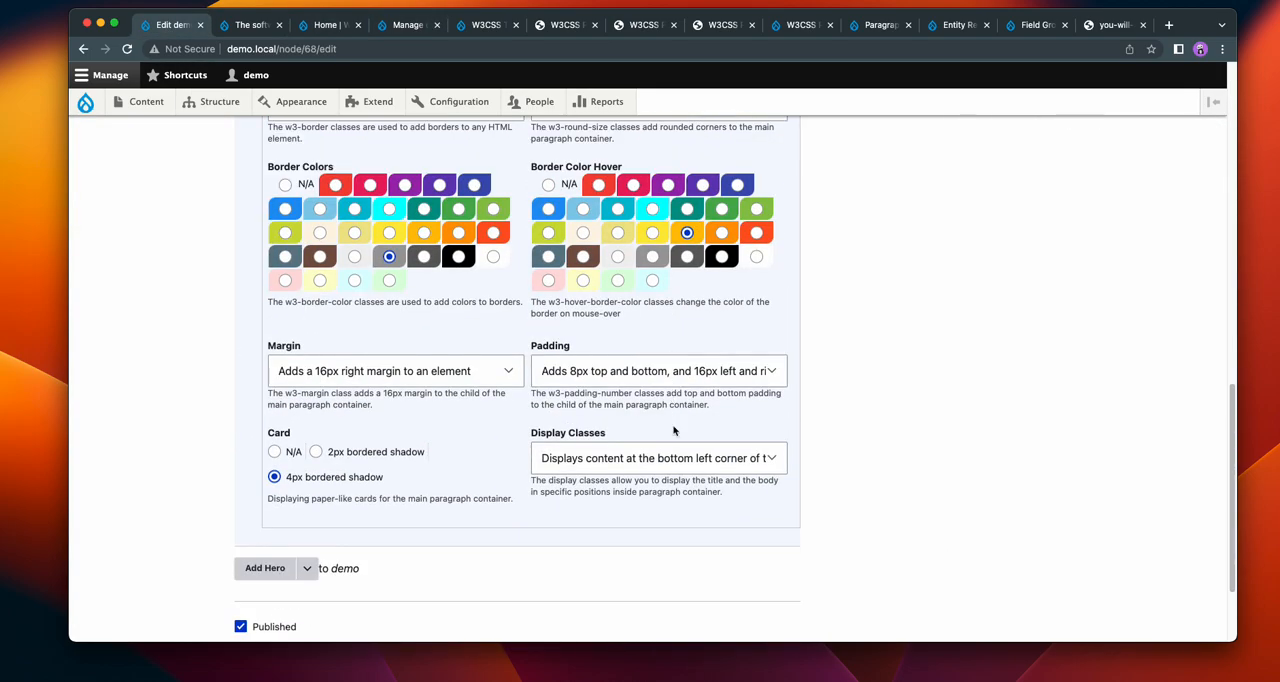
pyautogui.click(678, 460)
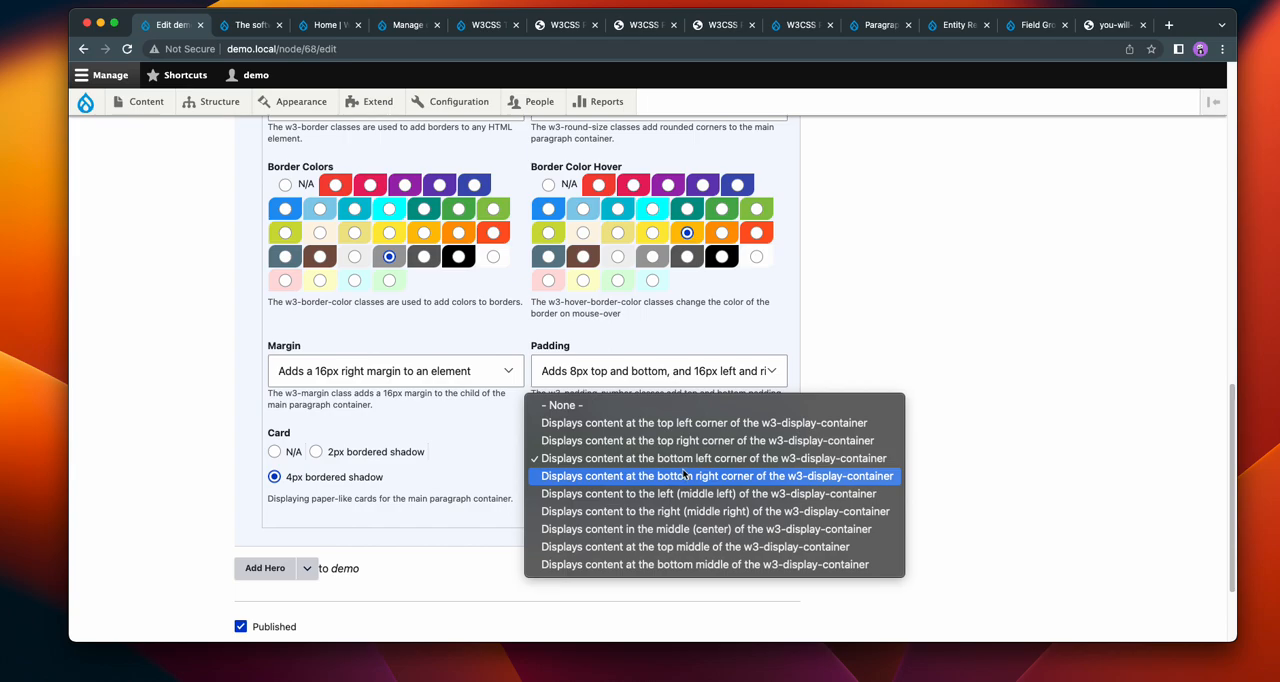
pyautogui.click(988, 431)
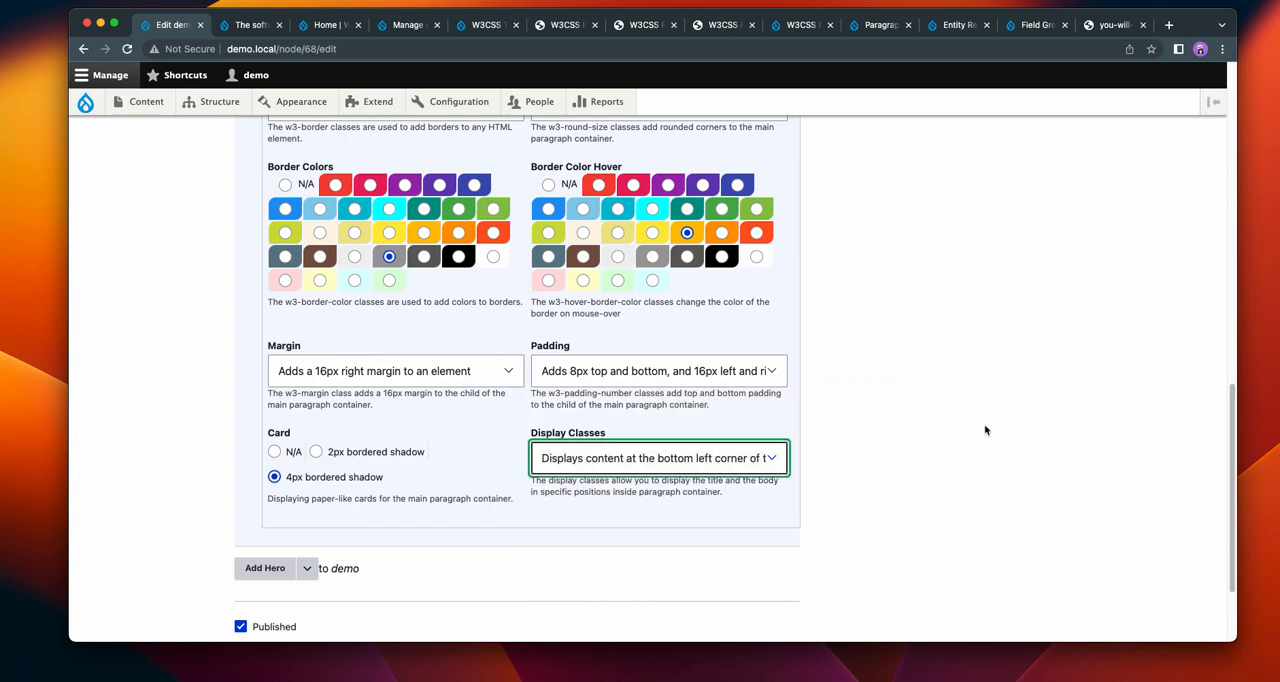
pyautogui.click(647, 470)
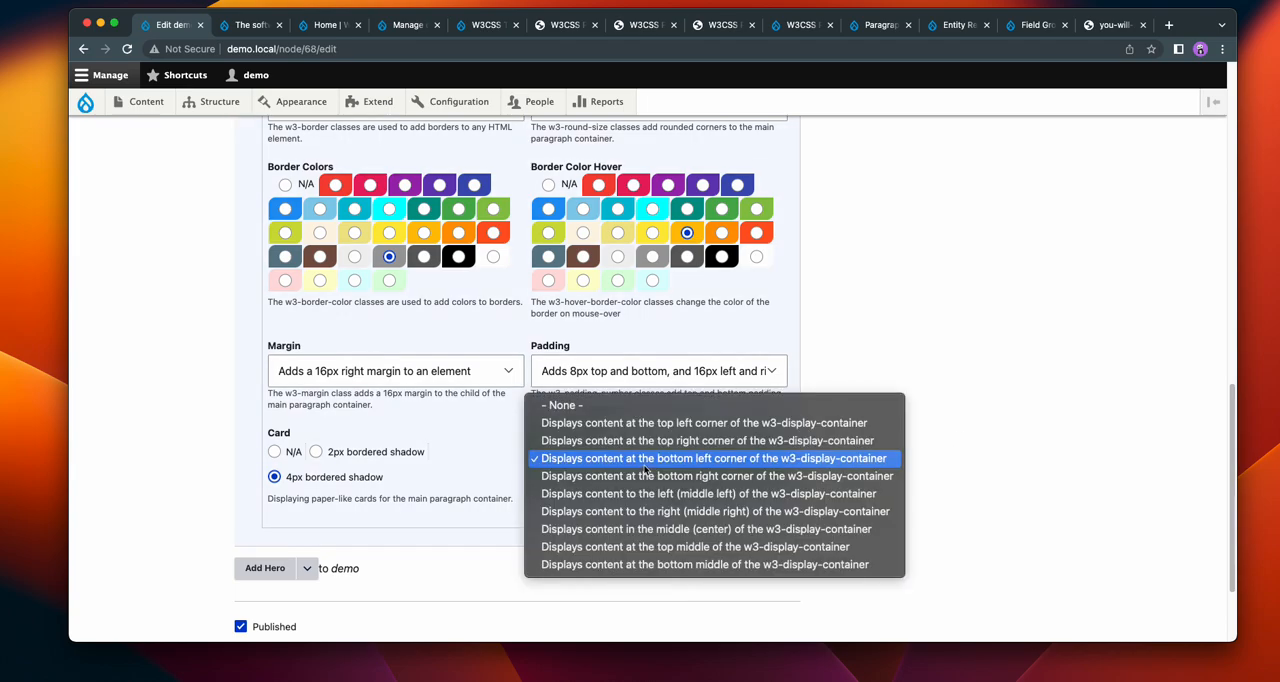
pyautogui.click(650, 529)
# Step: Save the demo page and view the Hero with its centred content
pyautogui.scroll(-3, 928, 468)
pyautogui.click(255, 553)
pyautogui.scroll(-5, 775, 420)
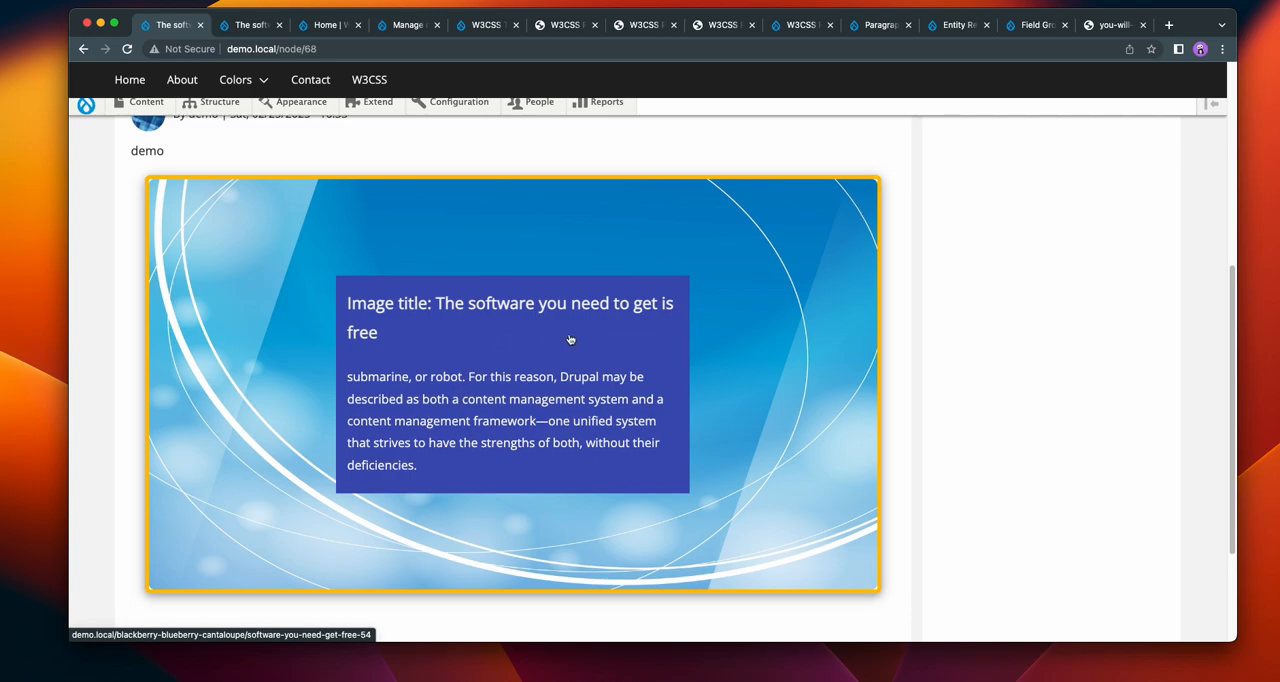
# Step: Reopen the demo page for editing and set the Hero paragraph's background colour opacity to 60 %
pyautogui.scroll(3, 534, 418)
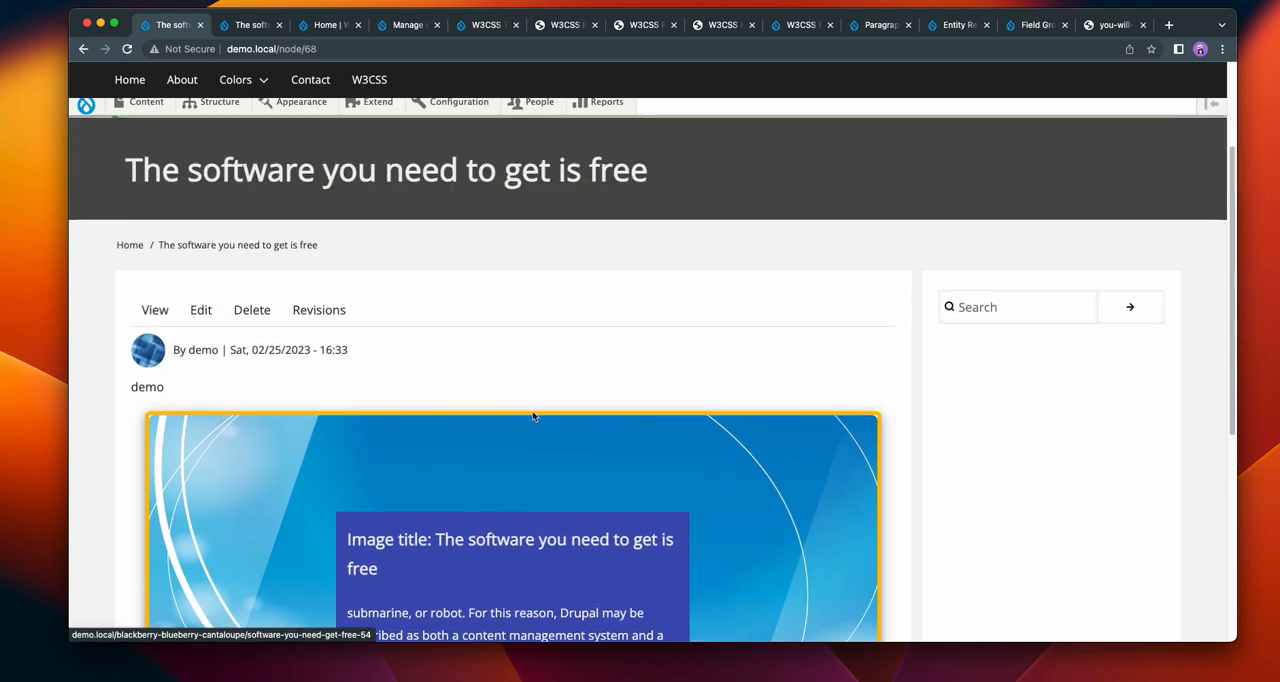
pyautogui.click(201, 314)
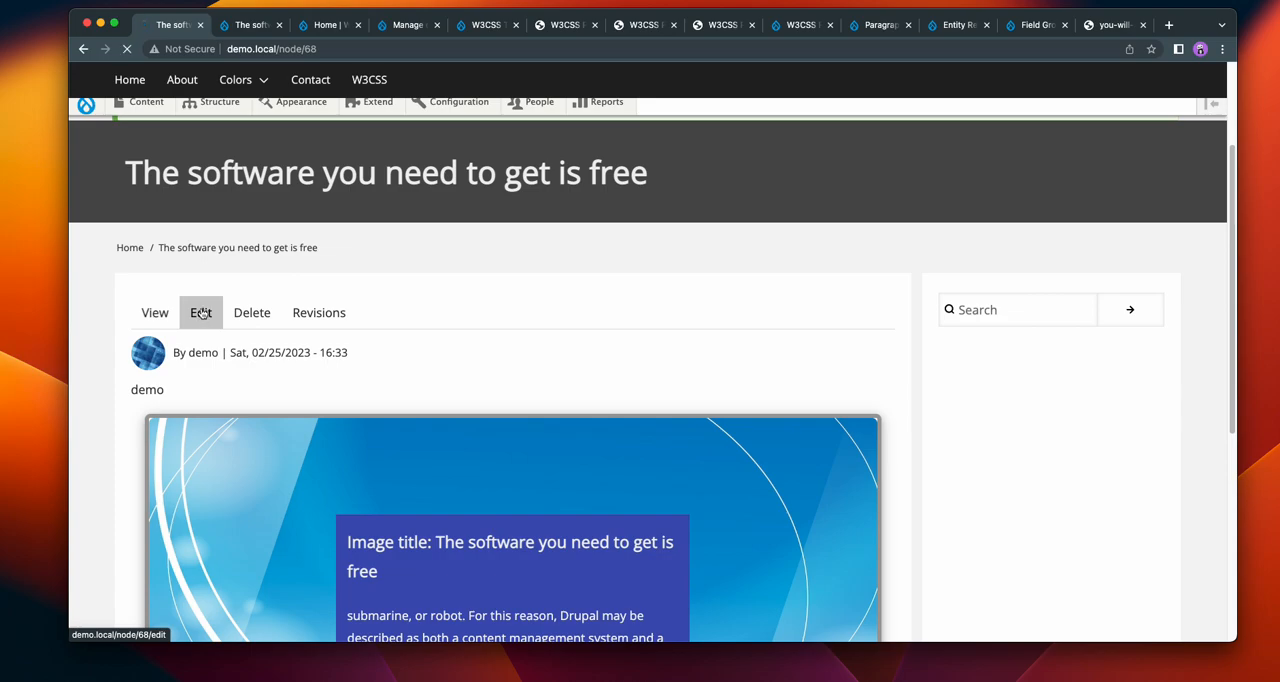
pyautogui.scroll(-2, 400, 350)
pyautogui.click(360, 340)
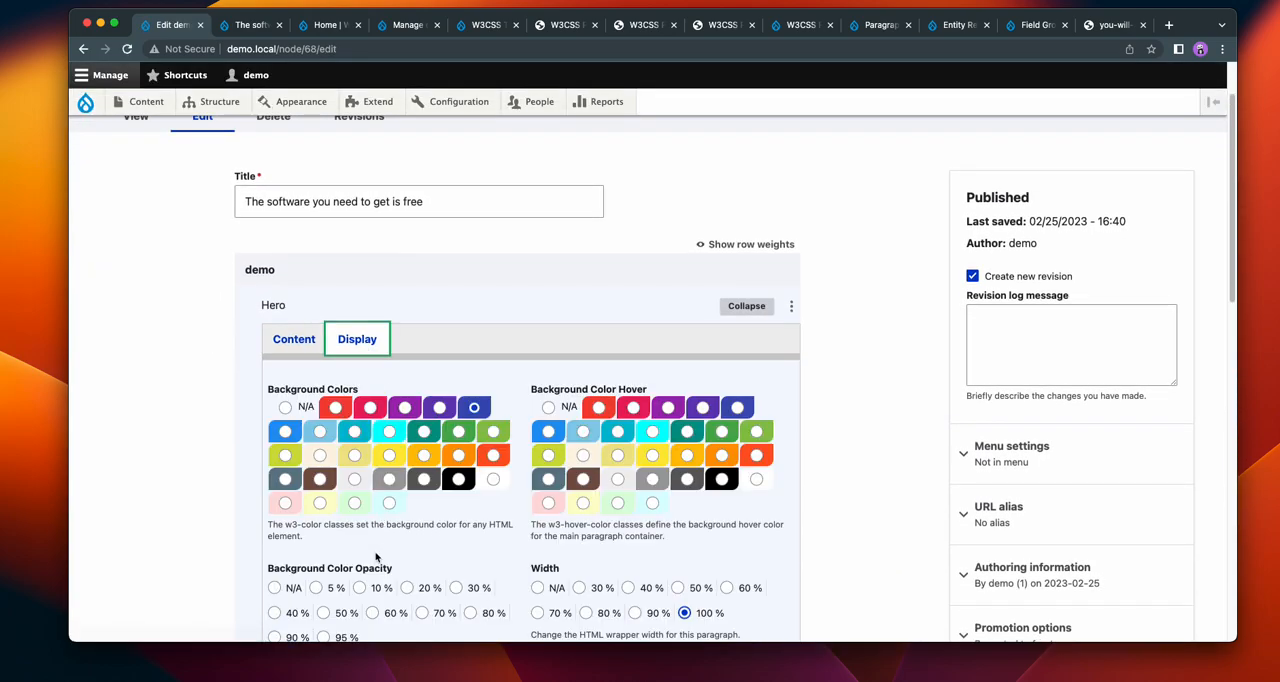
pyautogui.scroll(-1, 385, 570)
pyautogui.click(372, 591)
pyautogui.scroll(-10, 782, 404)
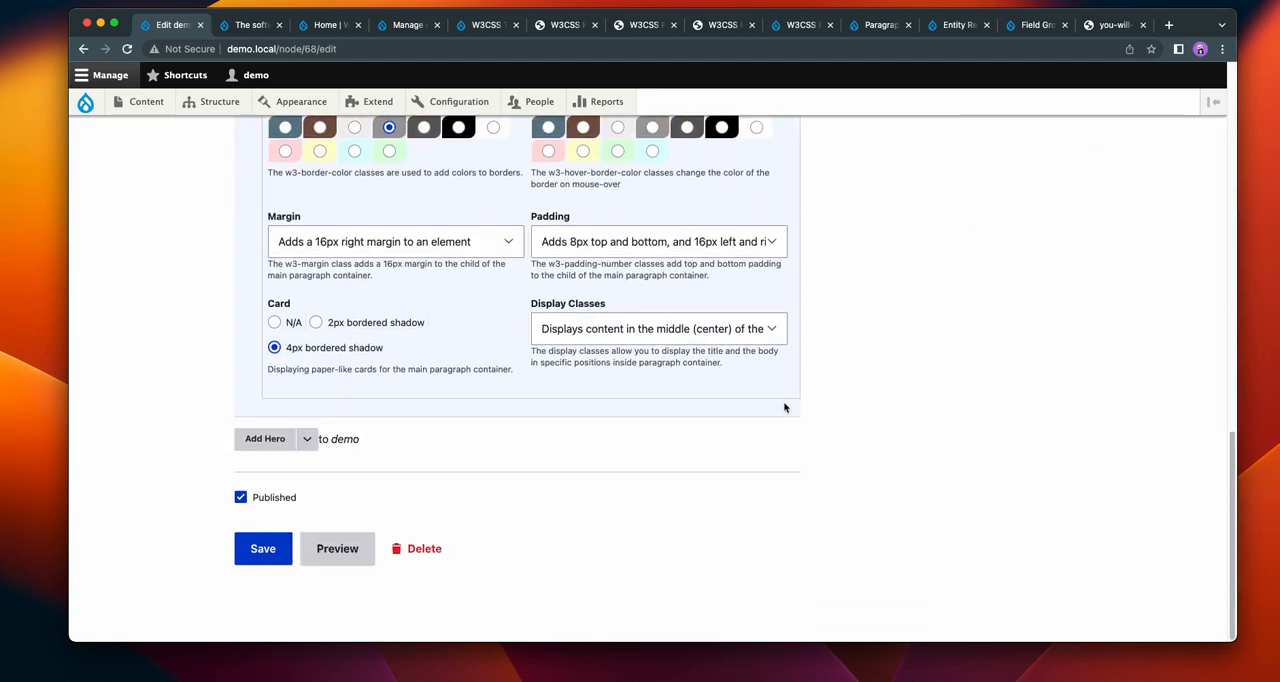
# Step: Save the demo page and view the semi-transparent text background over the Hero image
pyautogui.click(264, 546)
pyautogui.scroll(-5, 780, 354)
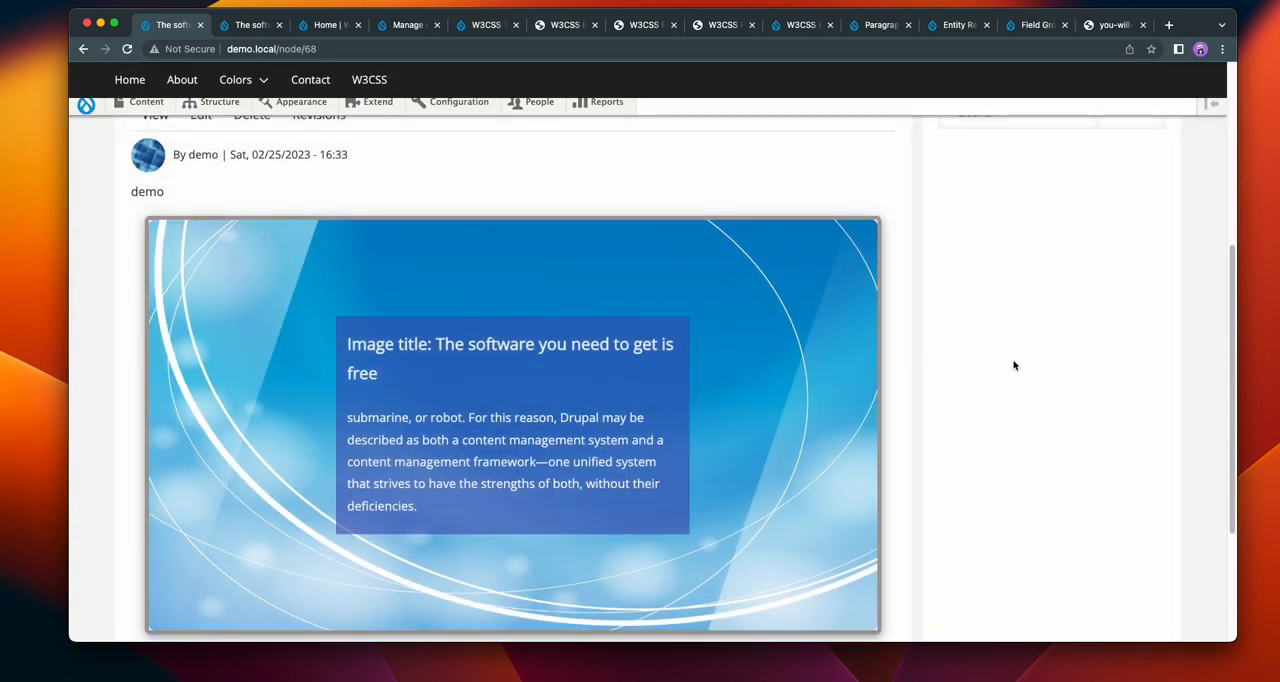
pyautogui.scroll(-3, 994, 357)
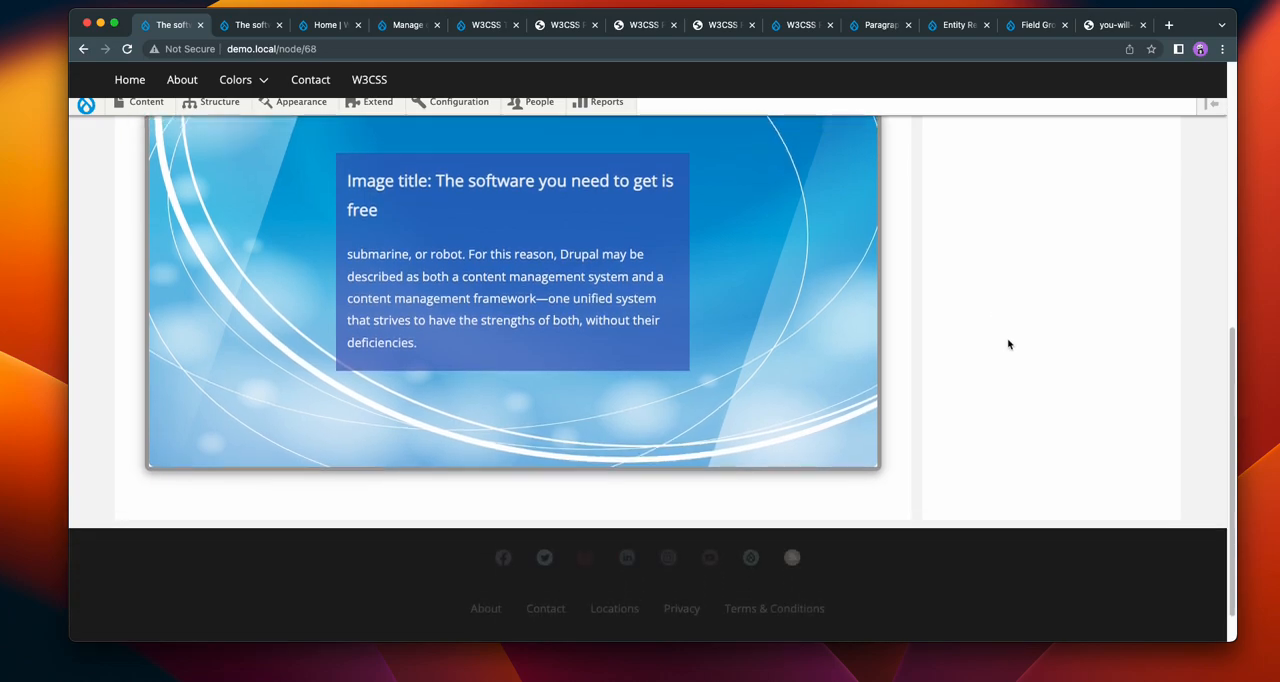
pyautogui.scroll(4, 1006, 343)
pyautogui.scroll(2, 1008, 340)
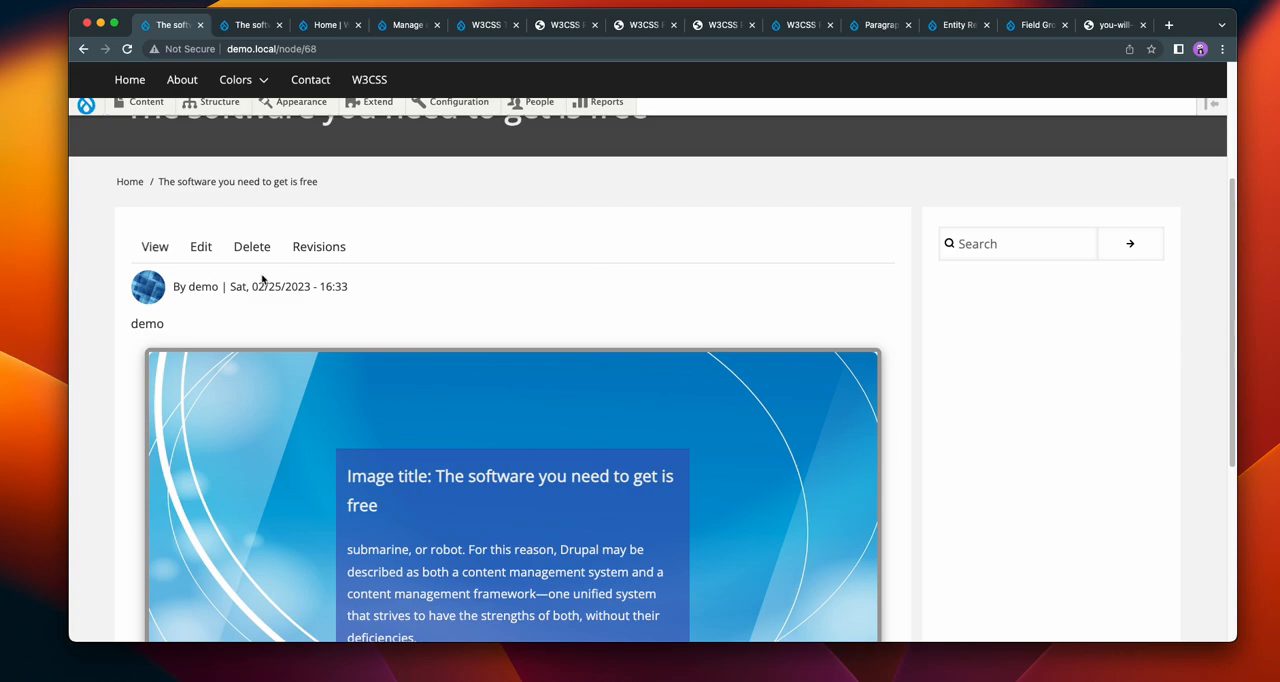
pyautogui.click(201, 246)
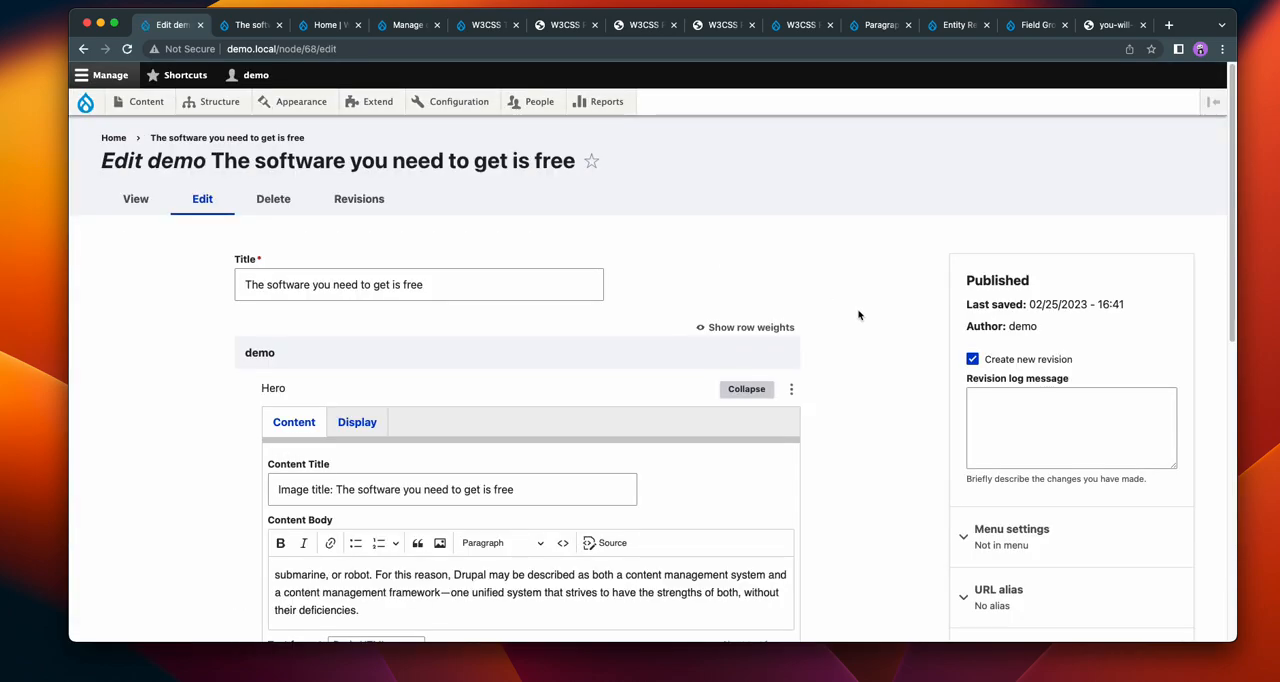
pyautogui.scroll(-3, 858, 313)
pyautogui.scroll(4, 858, 313)
pyautogui.click(136, 200)
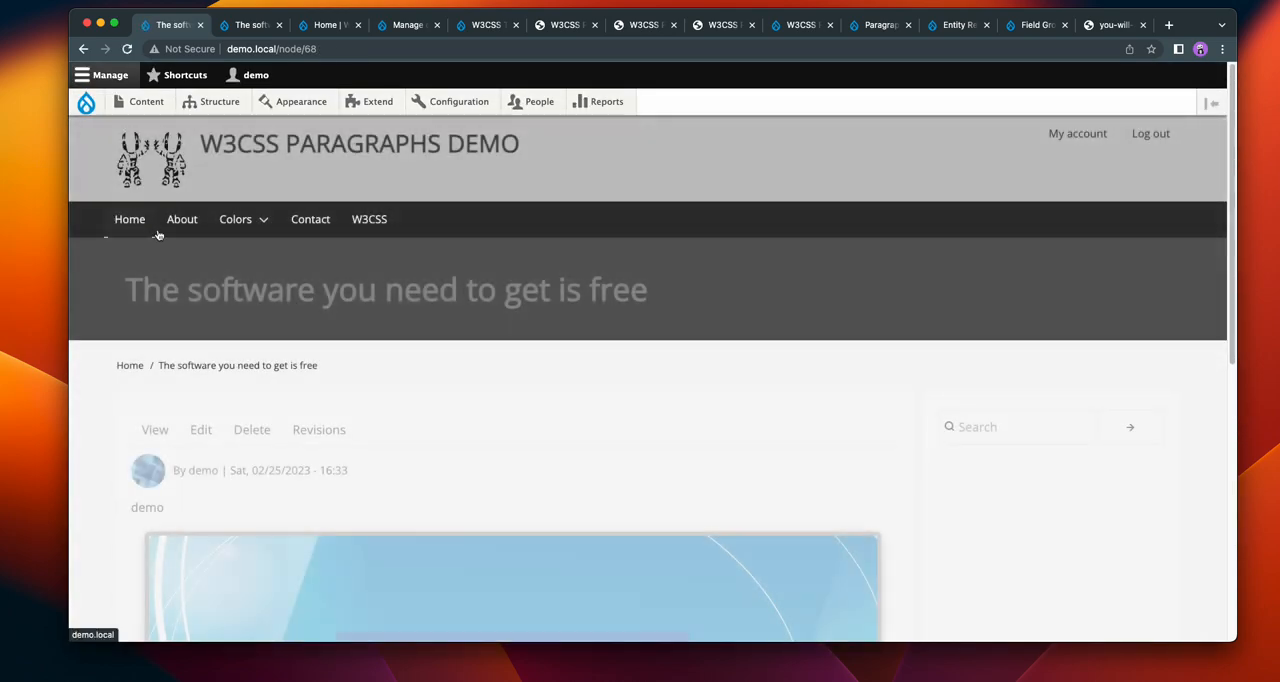